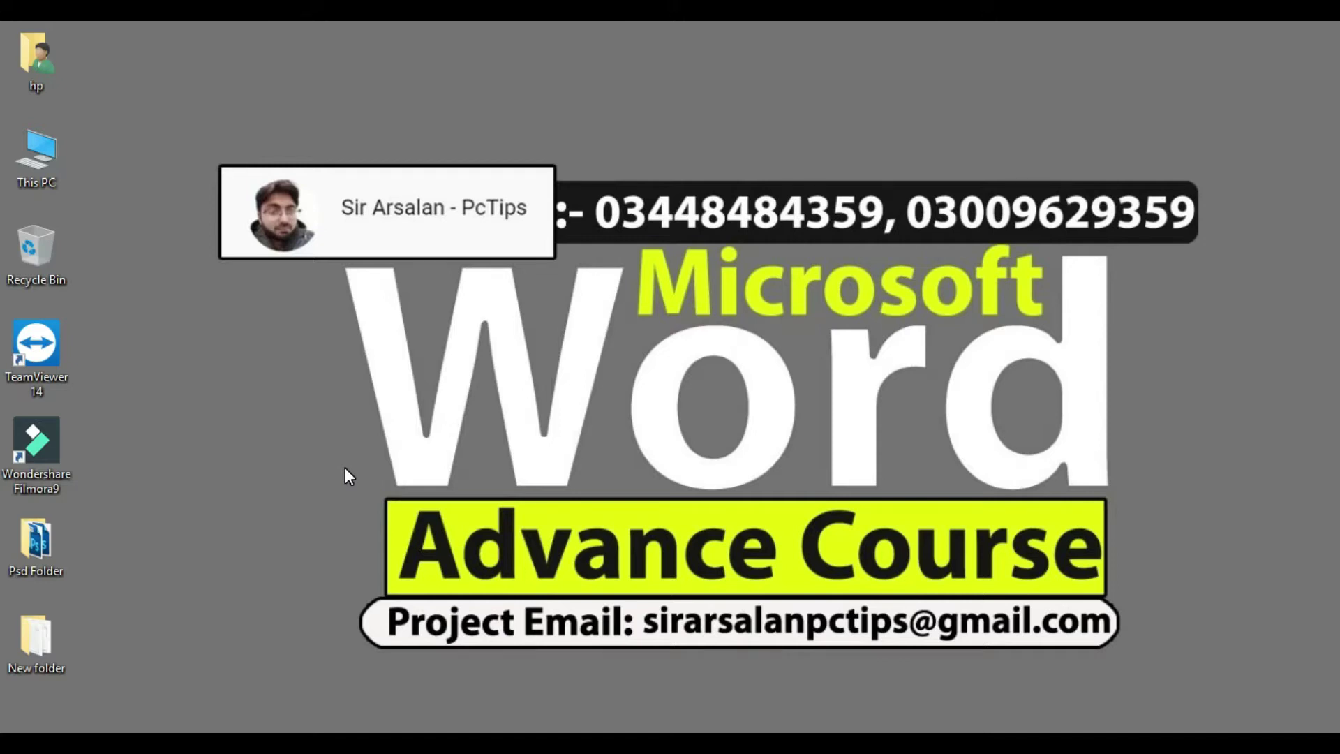
Step: Refresh the desktop, then highlight the channel name and subscriber count on the YouTube channel page
right_click(282, 421)
click(327, 505)
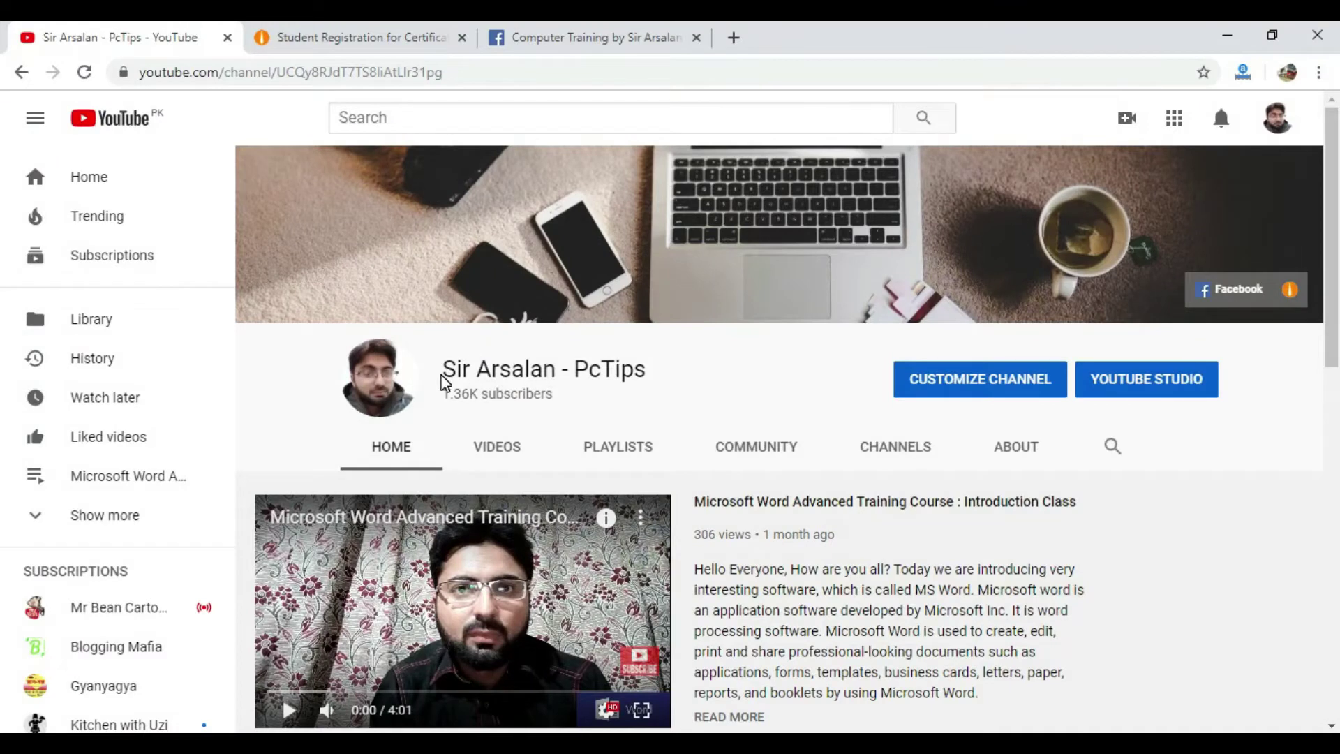
drag(438, 374, 589, 369)
click(646, 370)
drag(649, 377, 590, 366)
click(594, 366)
Step: Browse the Student Registration for Certificate form on iamarsalan.com, then go to the Facebook page
click(388, 31)
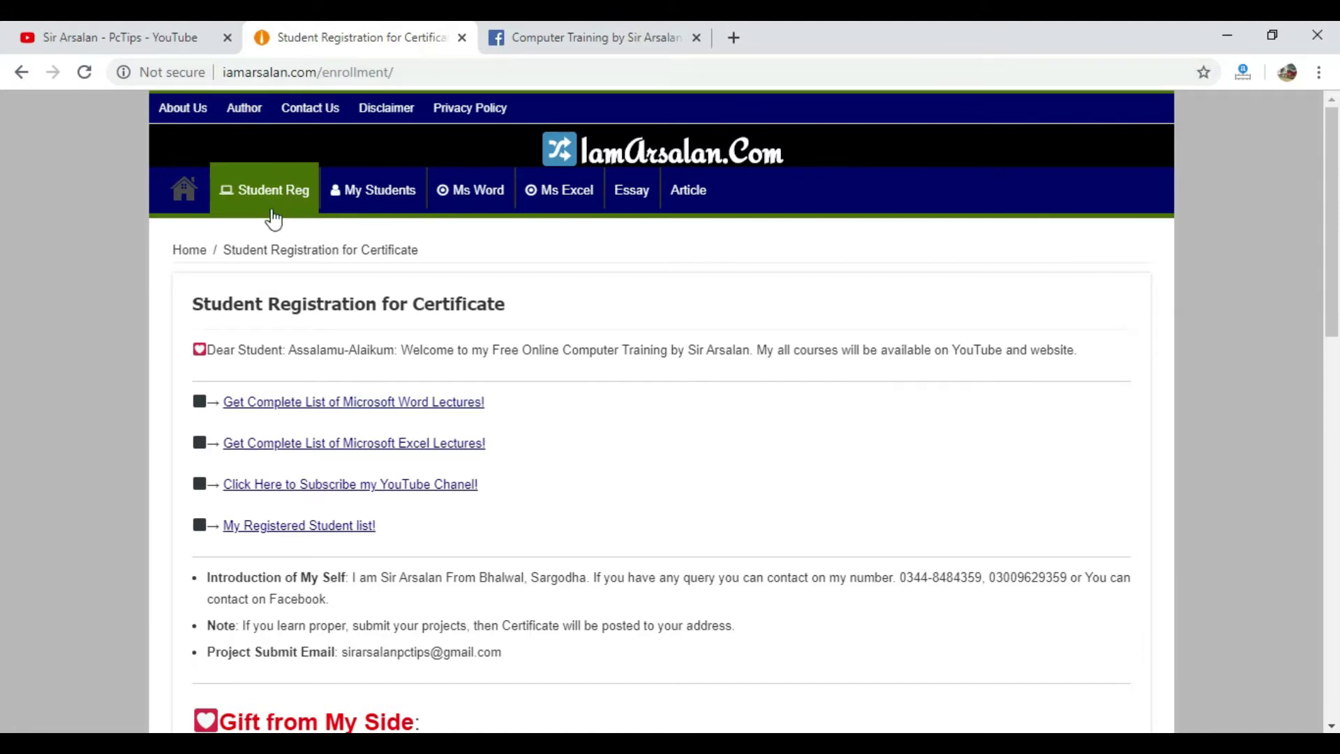
scroll(470, 370, down, 3)
scroll(470, 365, down, 6)
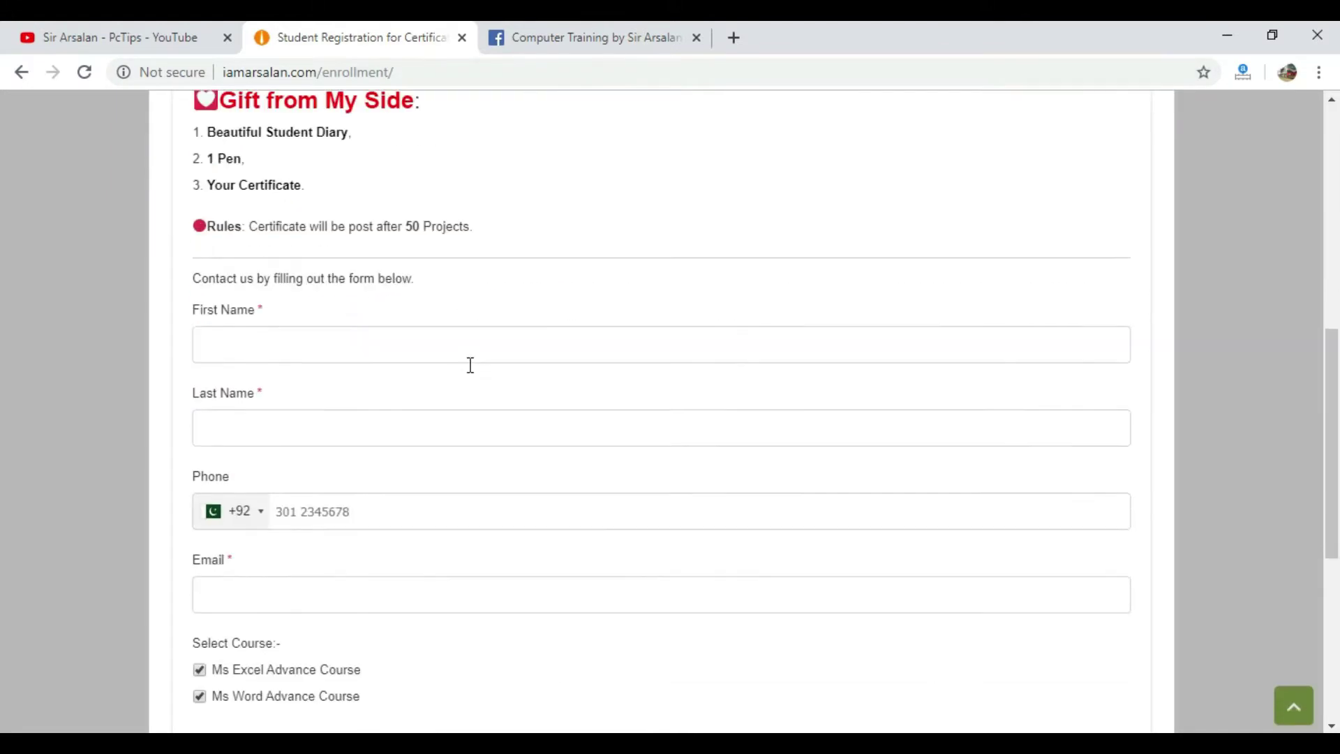
scroll(473, 374, down, 5)
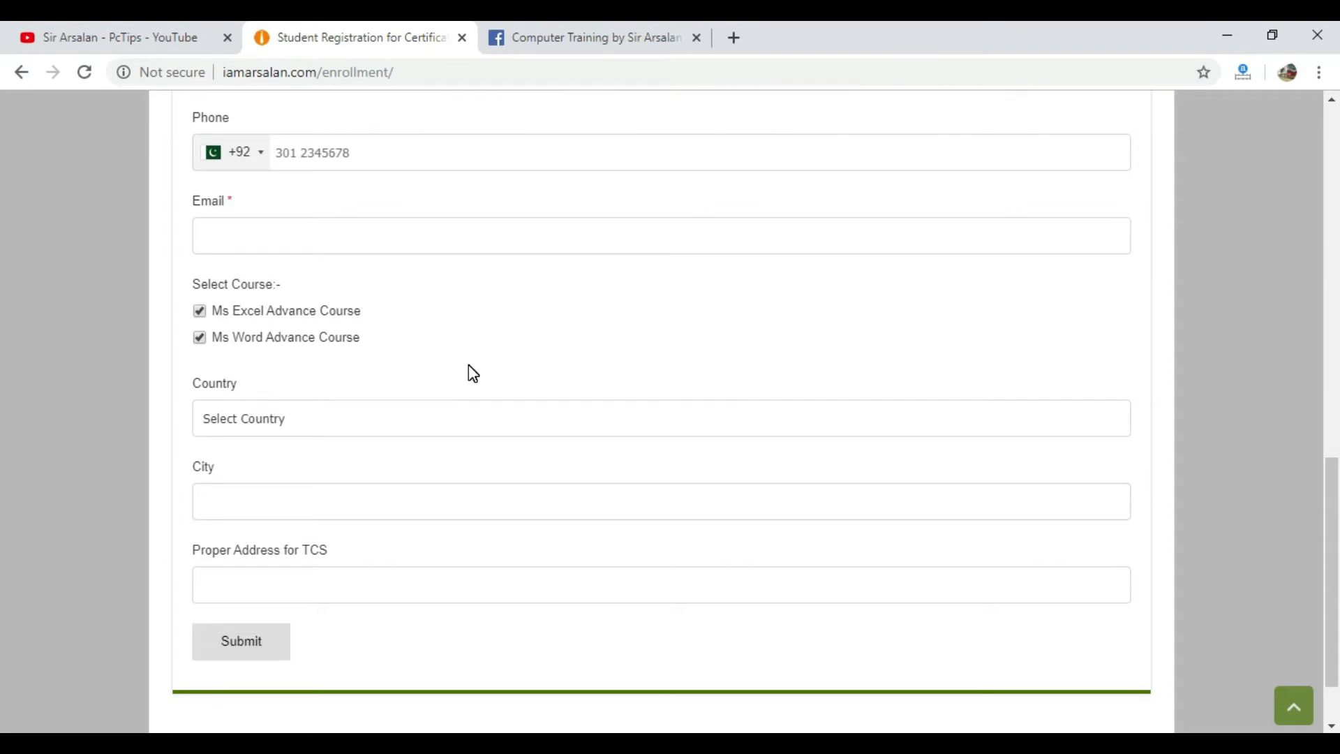
scroll(468, 370, up, 10)
scroll(468, 370, up, 5)
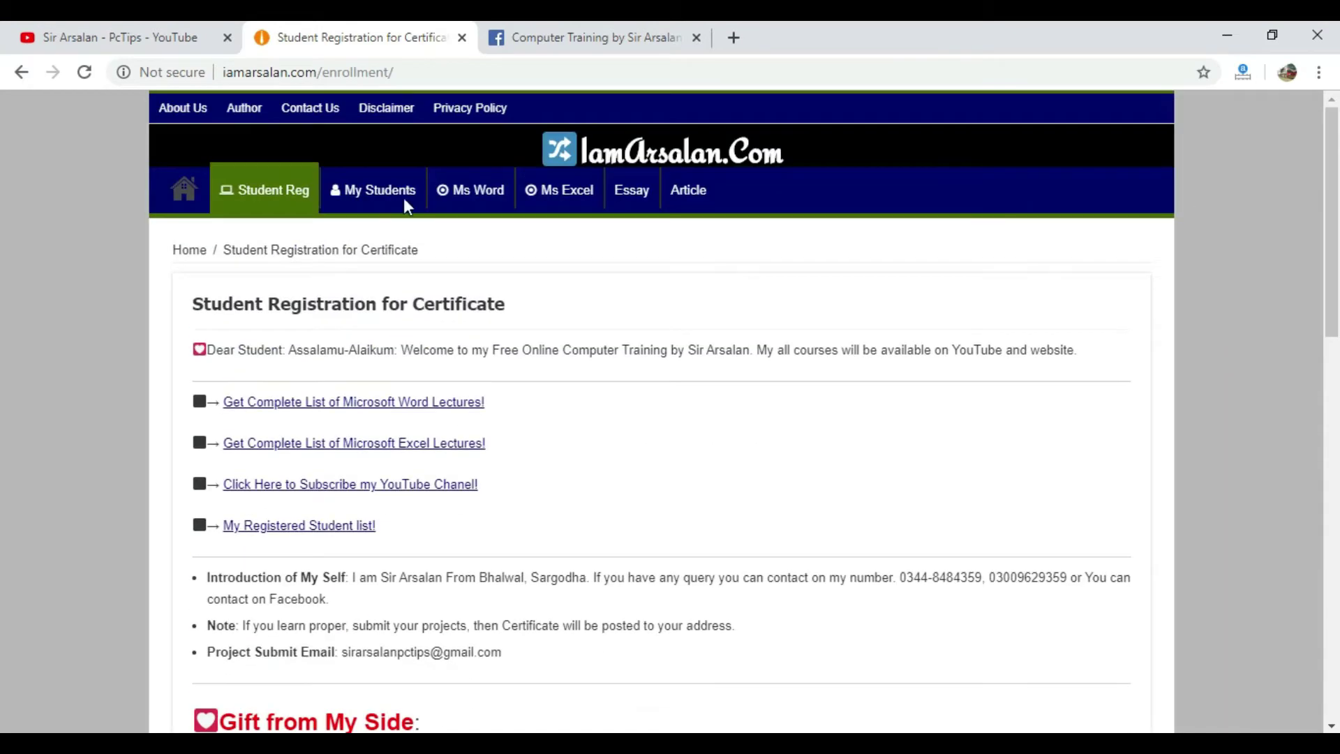
click(571, 27)
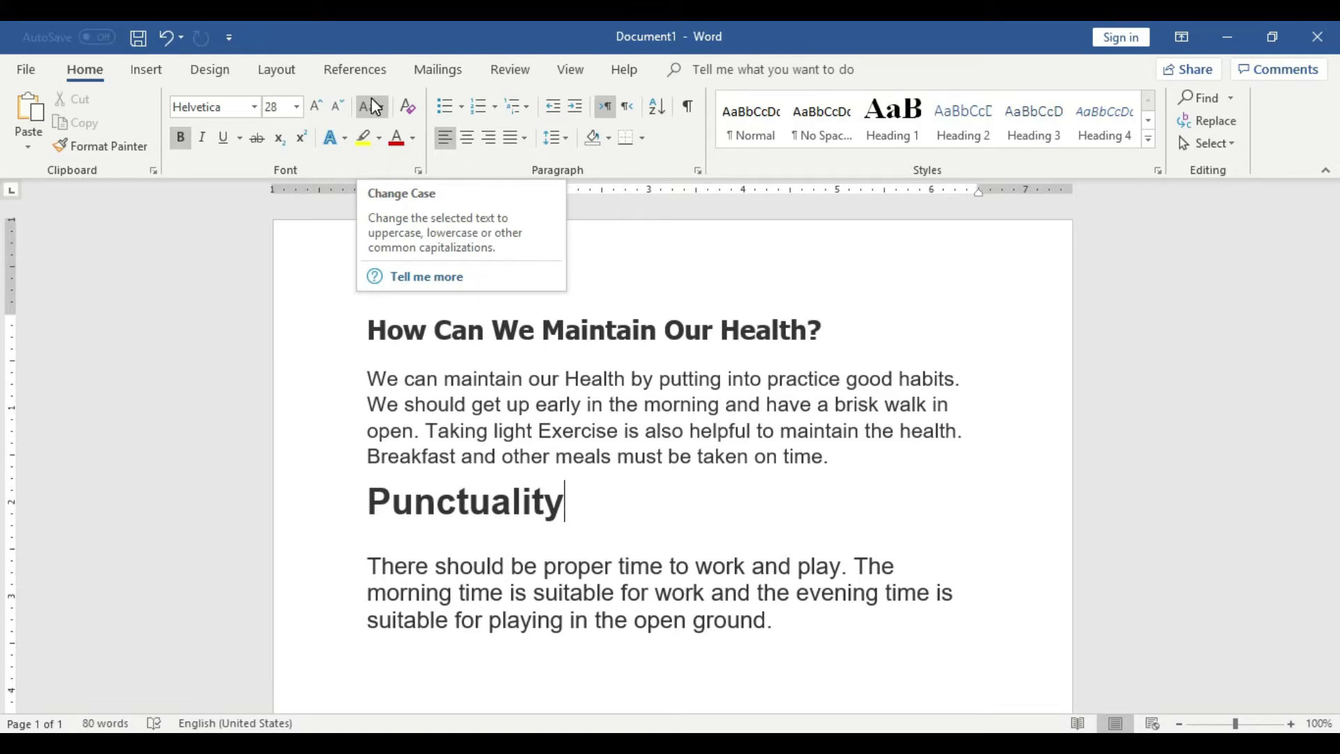
Step: Preview the Change Case options, then try selecting the heading, first paragraph and Punctuality text
click(377, 106)
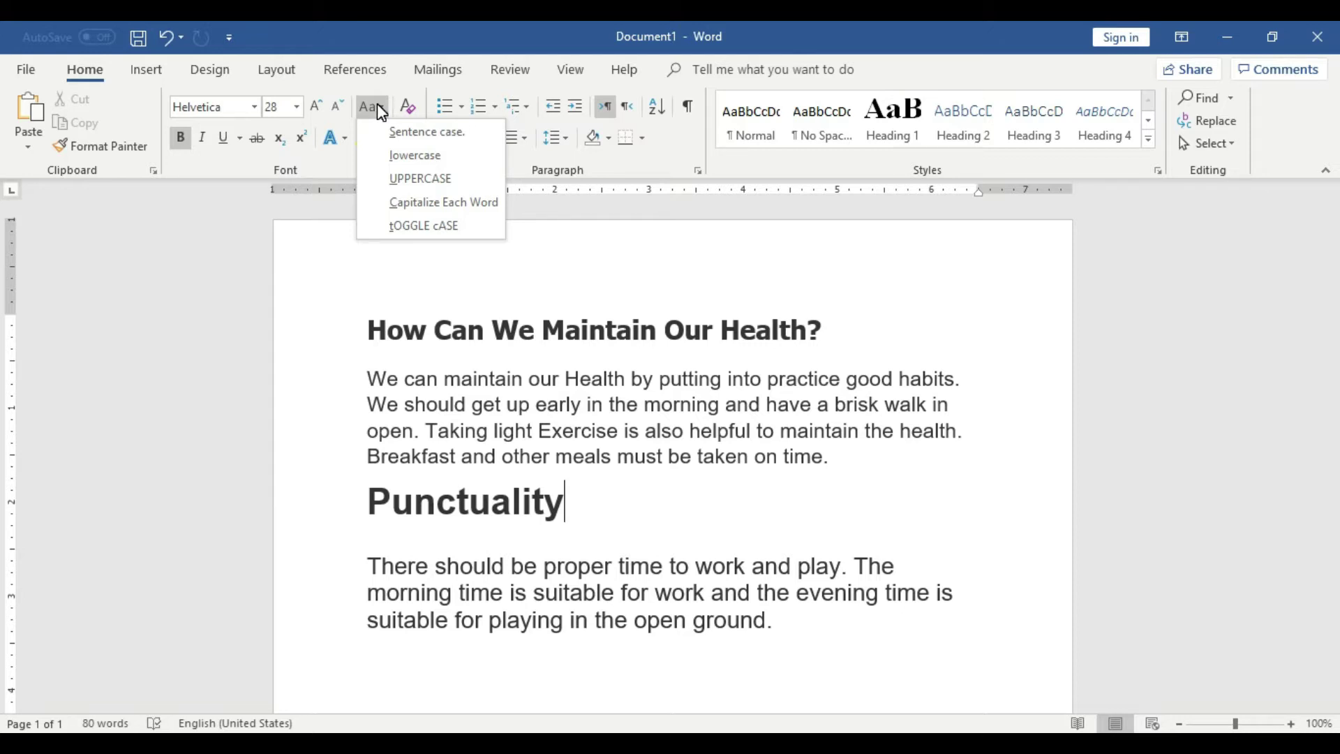
click(511, 343)
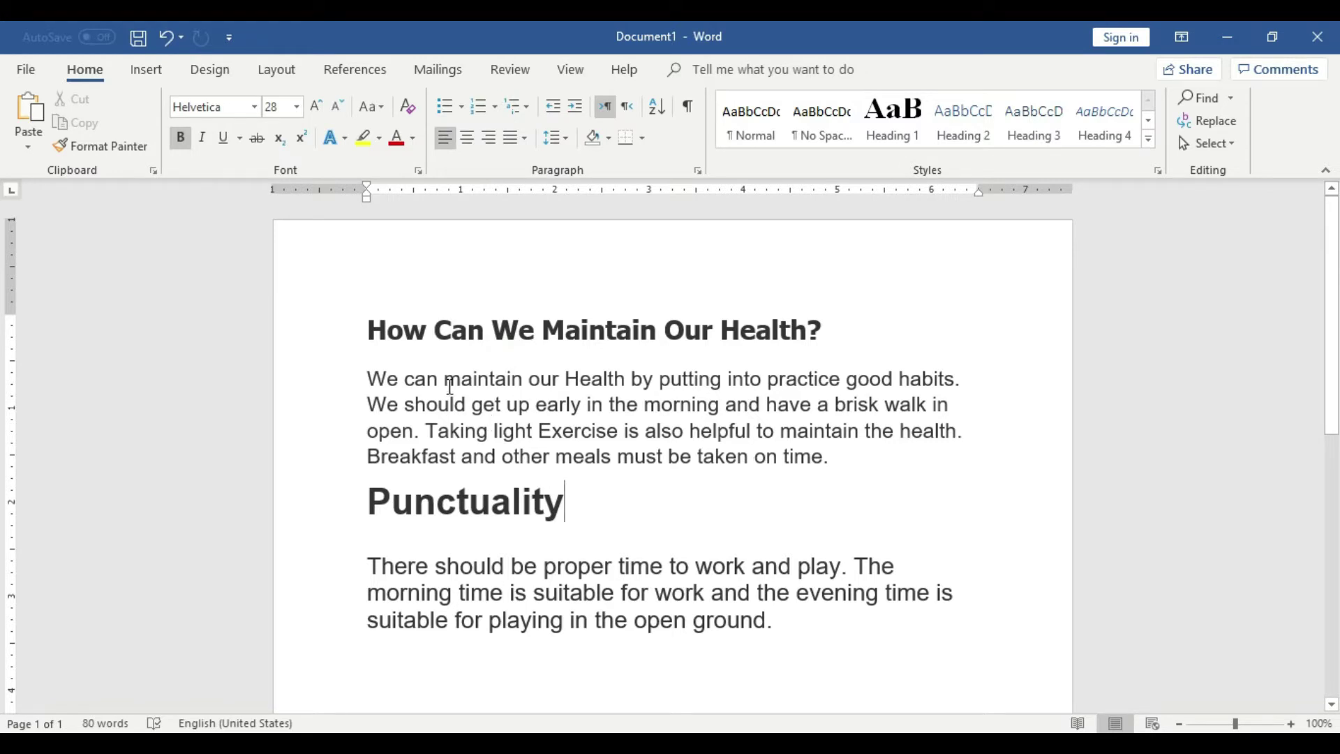
drag(372, 329, 807, 332)
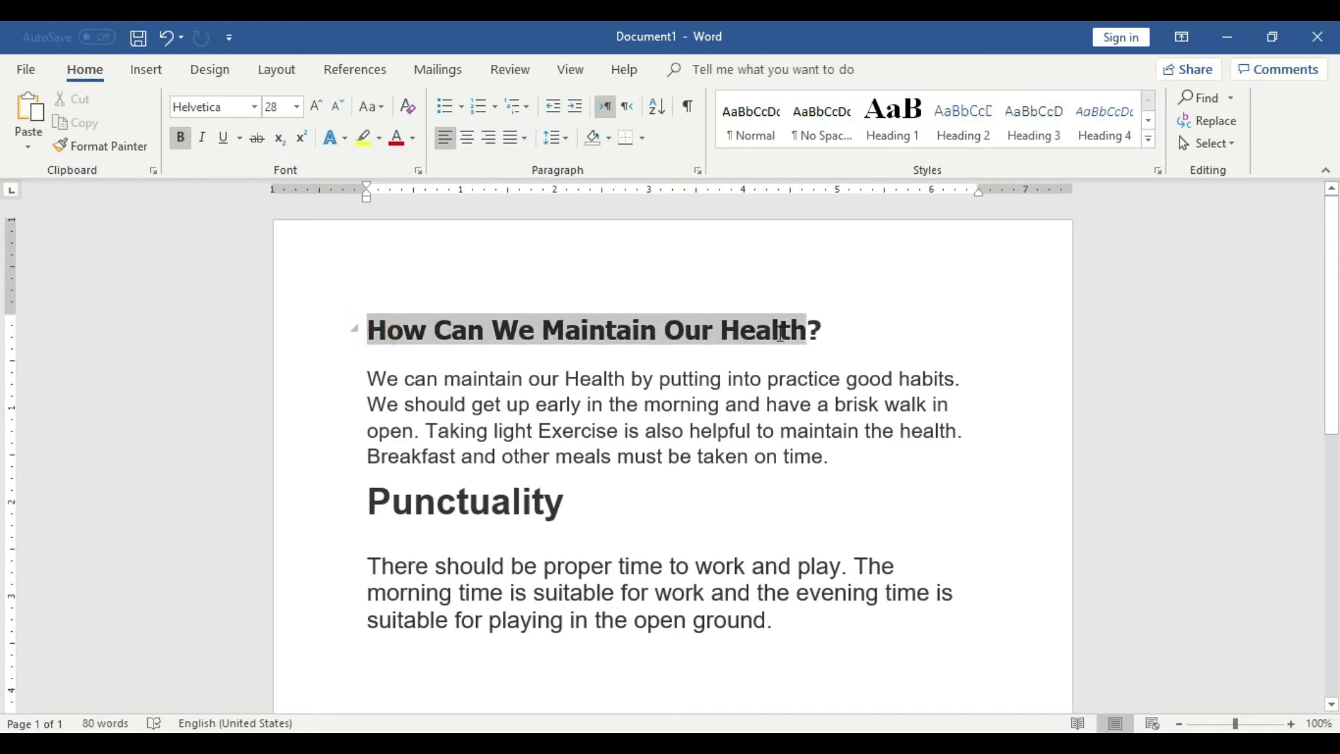
drag(393, 379, 849, 463)
click(848, 465)
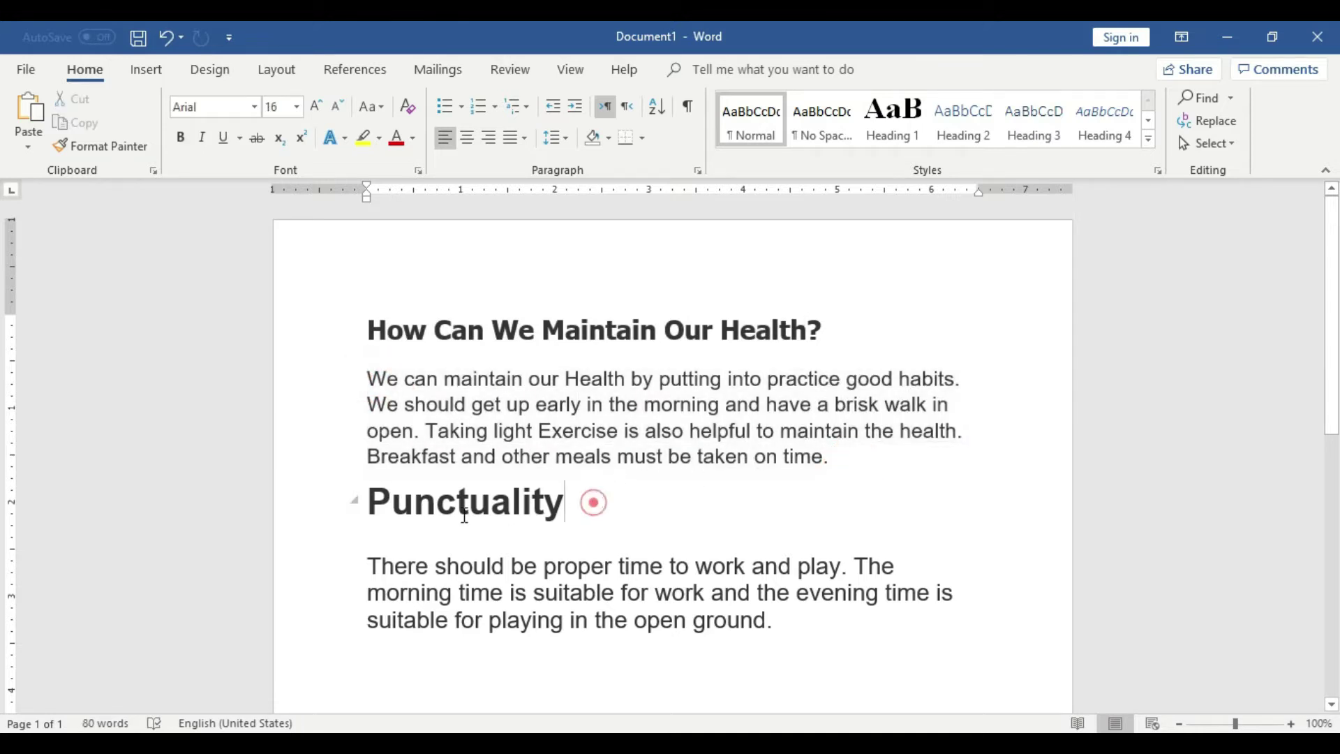
double_click(592, 501)
drag(781, 624, 367, 594)
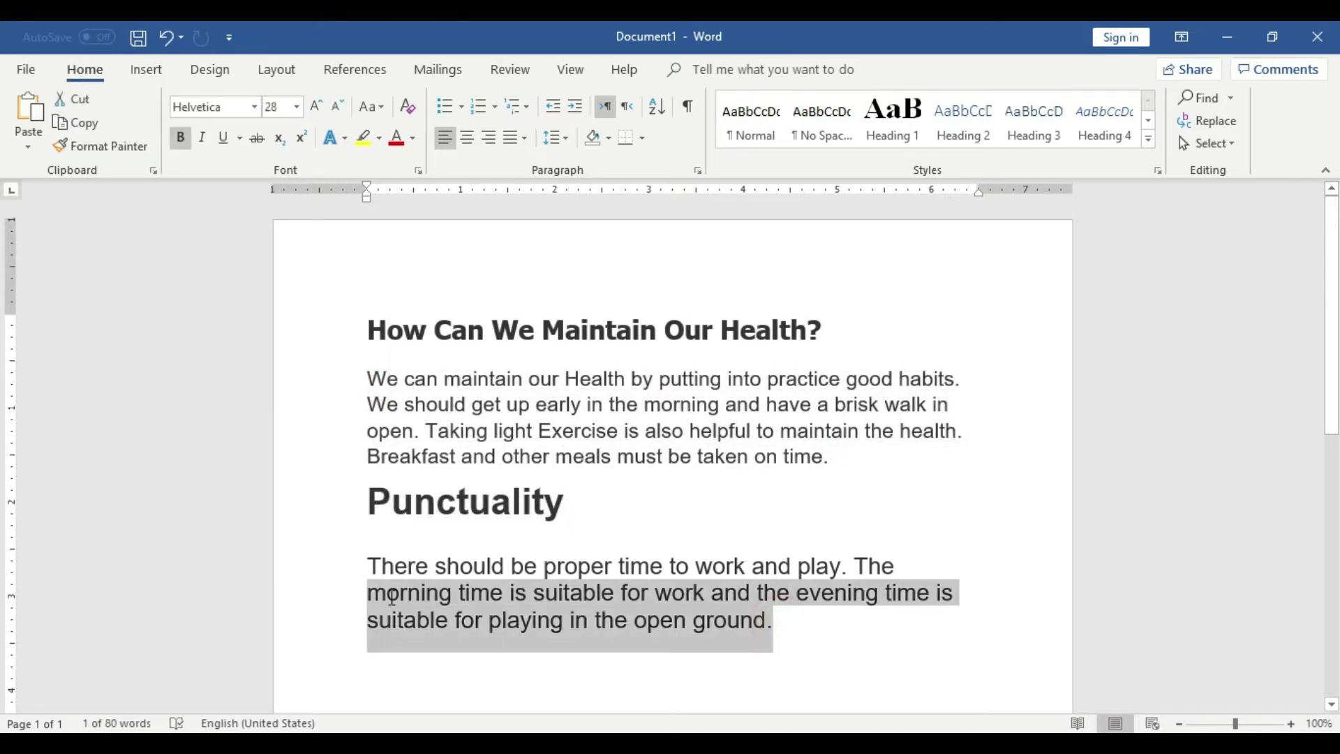
click(696, 592)
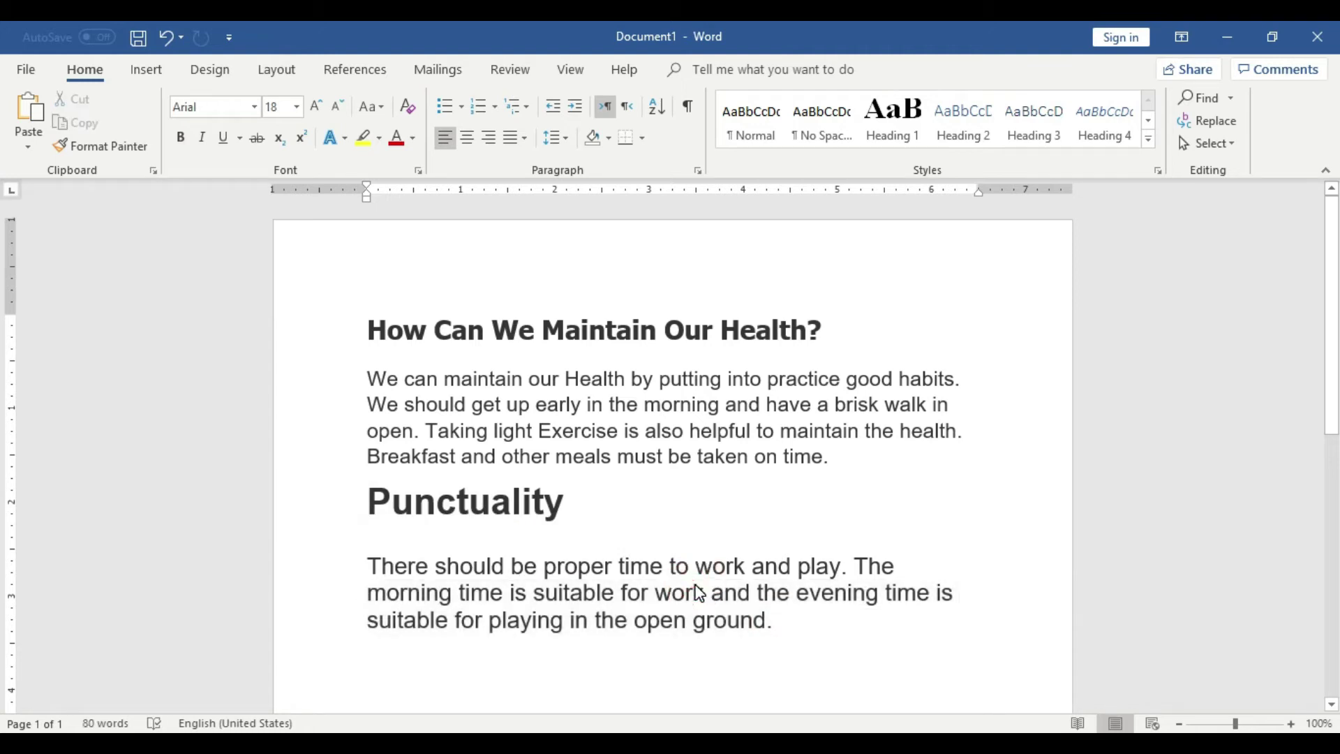
Step: Select the full heading 'How Can We Maintain Our Health?'
mouse_move(388, 330)
drag(369, 331, 768, 328)
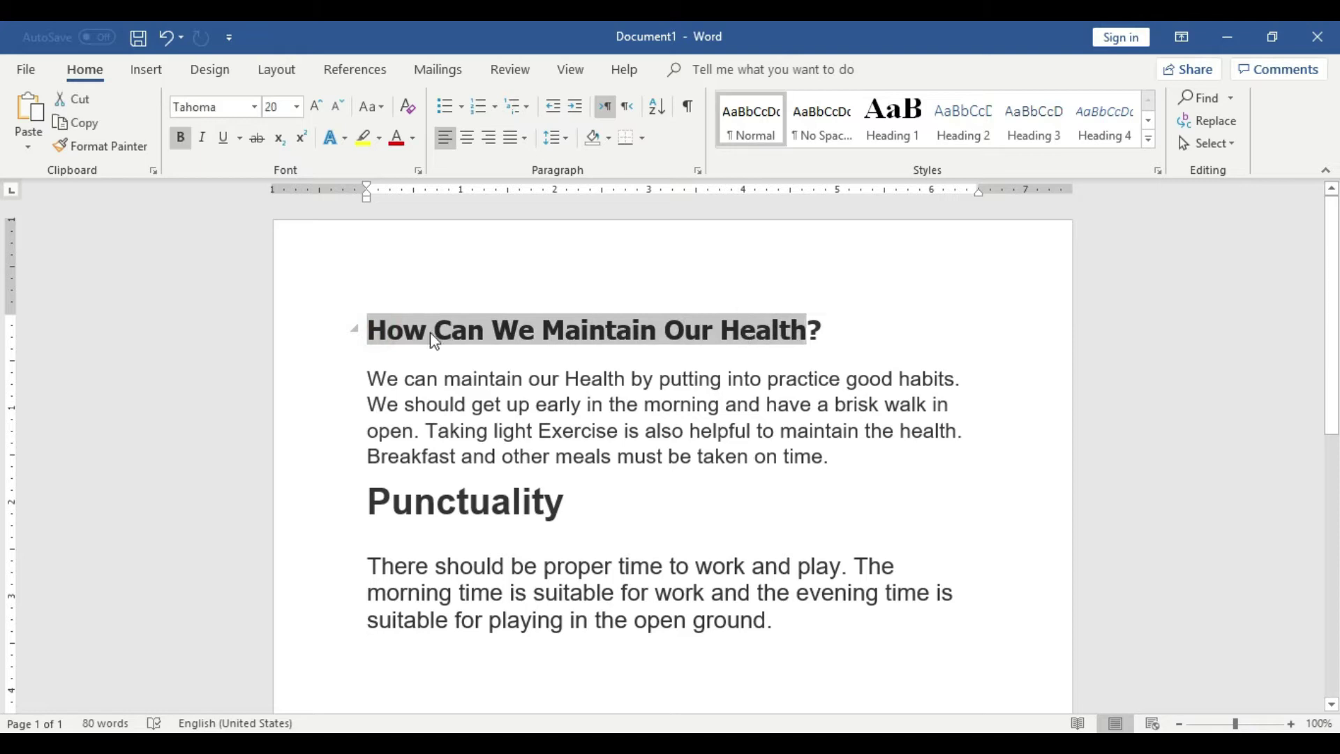
click(389, 329)
click(450, 333)
click(504, 330)
click(572, 328)
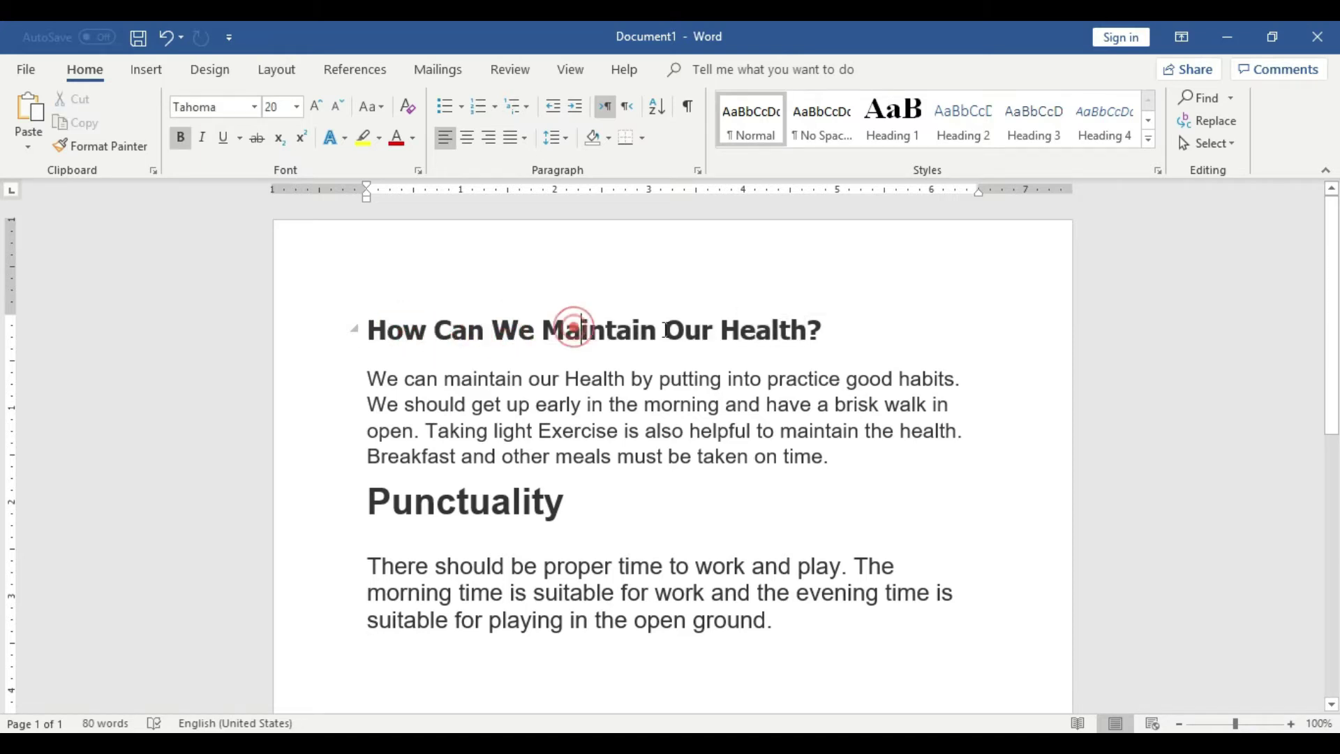
click(768, 328)
drag(824, 328, 368, 330)
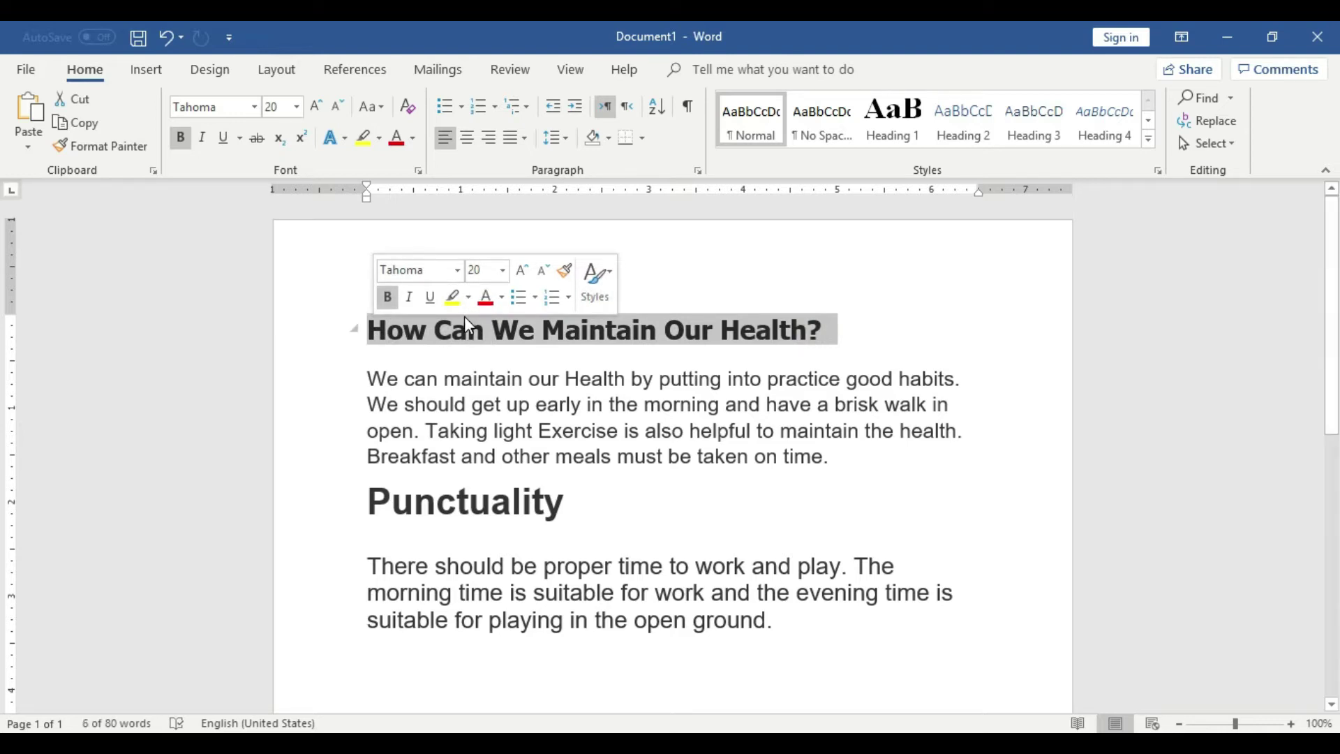
click(802, 632)
key(Return)
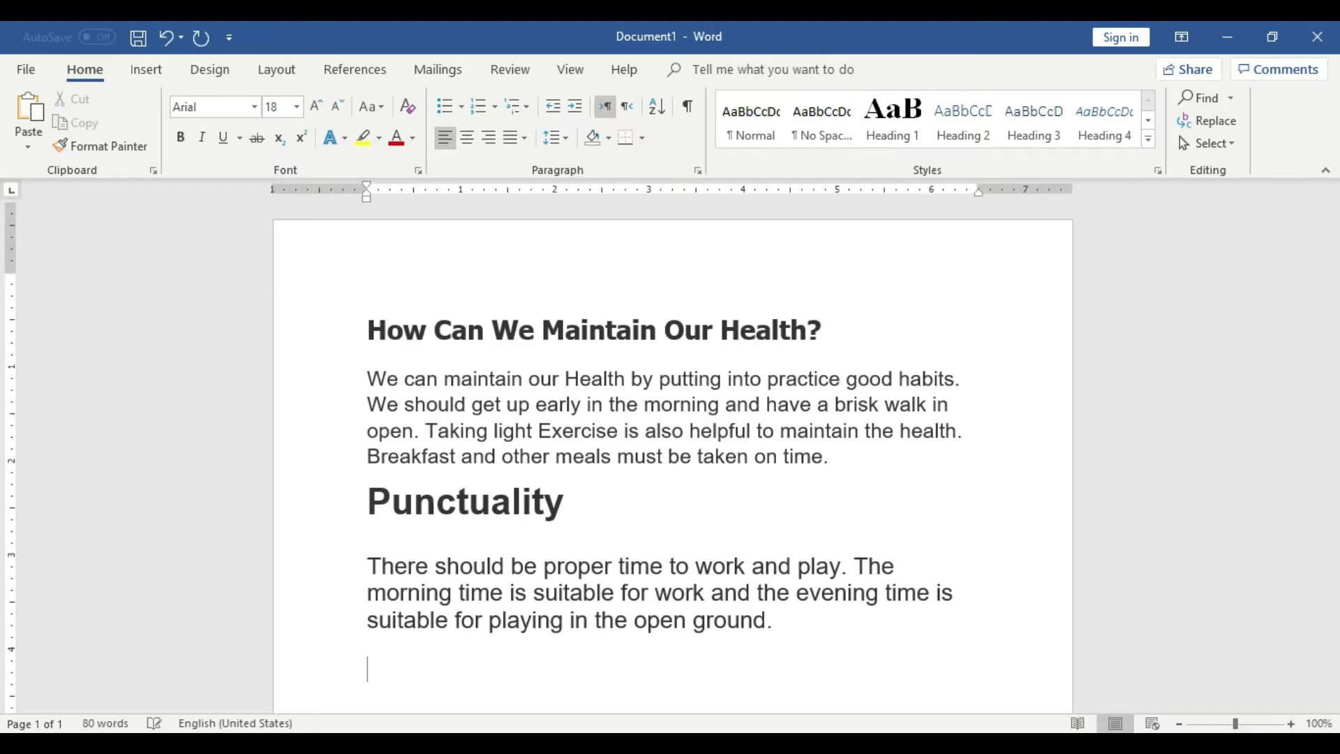
key(Return)
text(HOW)
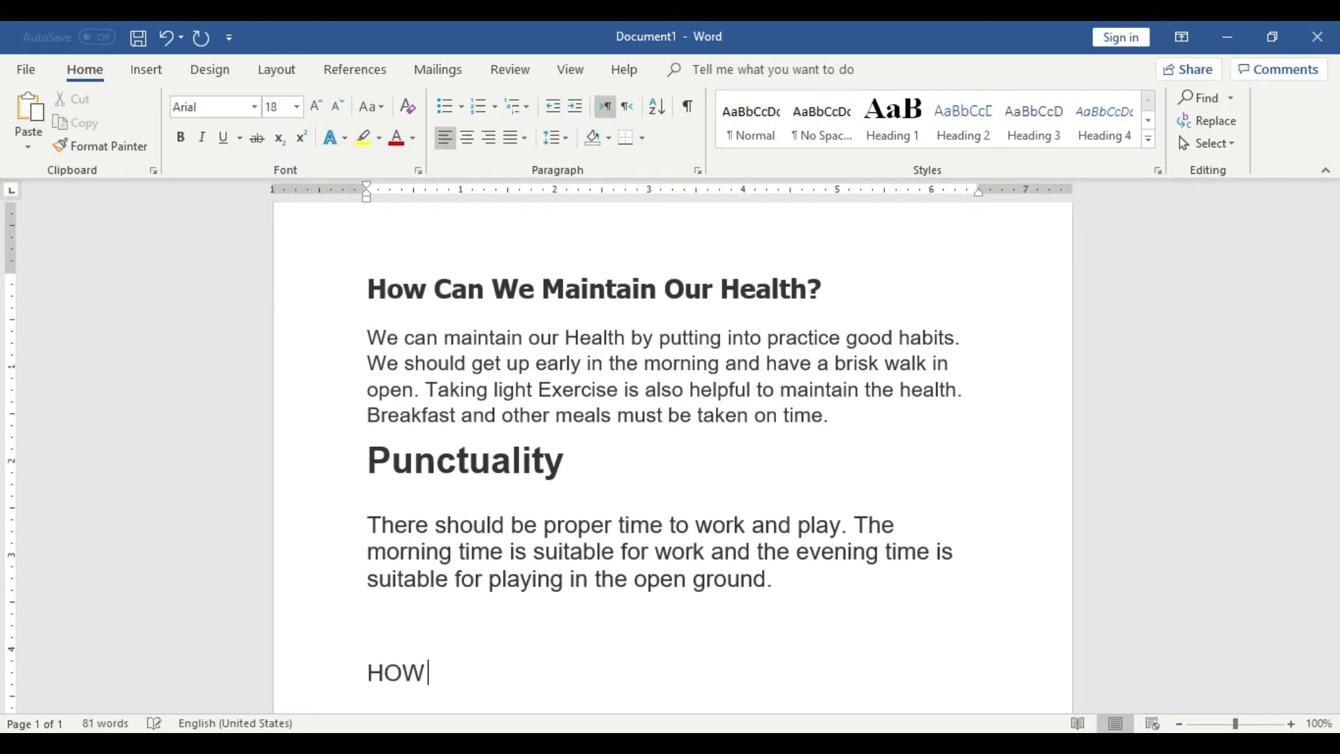
text( CAN)
key(BackSpace)
key(BackSpace)
key(BackSpace)
key(BackSpace)
key(BackSpace)
key(BackSpace)
key(BackSpace)
key(BackSpace)
scroll(803, 635, up, 1)
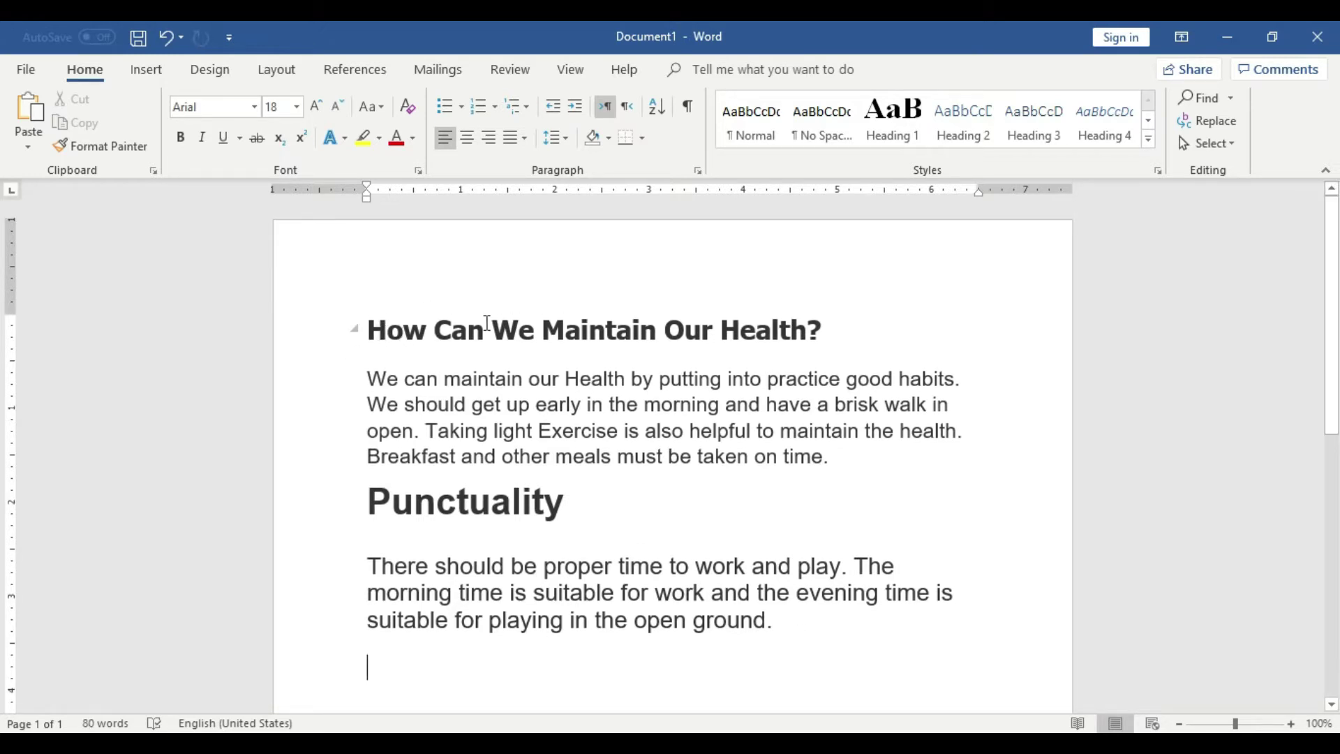
click(1291, 724)
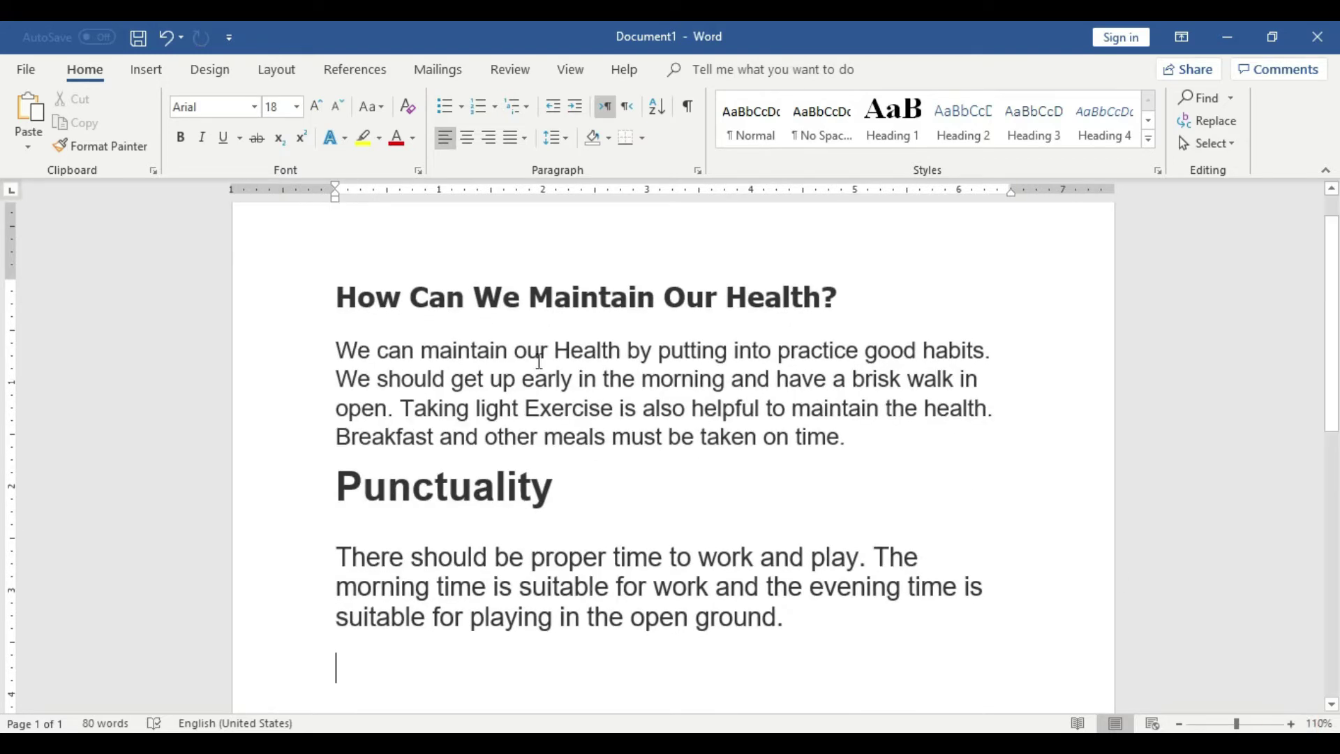
scroll(488, 352, up, 1)
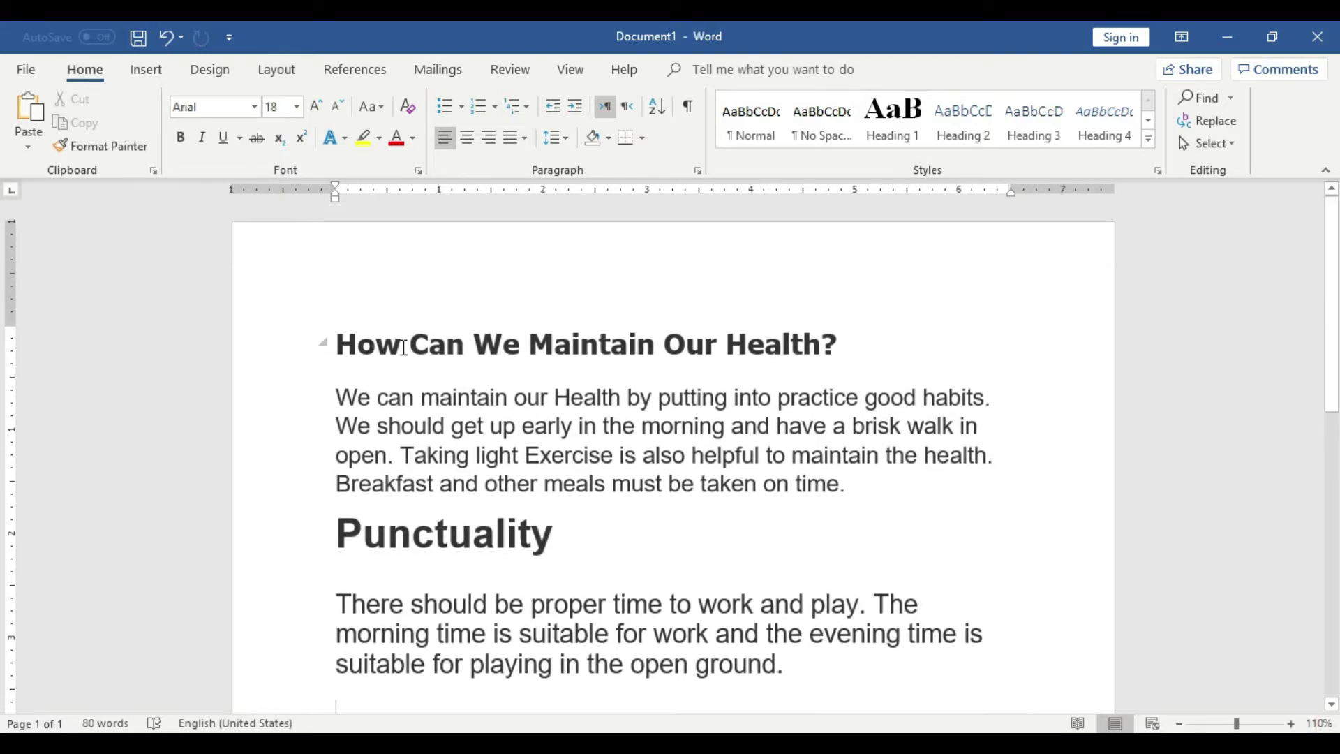
double_click(402, 348)
mouse_move(337, 343)
mouse_down()
mouse_move(843, 344)
mouse_move(334, 344)
mouse_up()
click(419, 344)
click(763, 345)
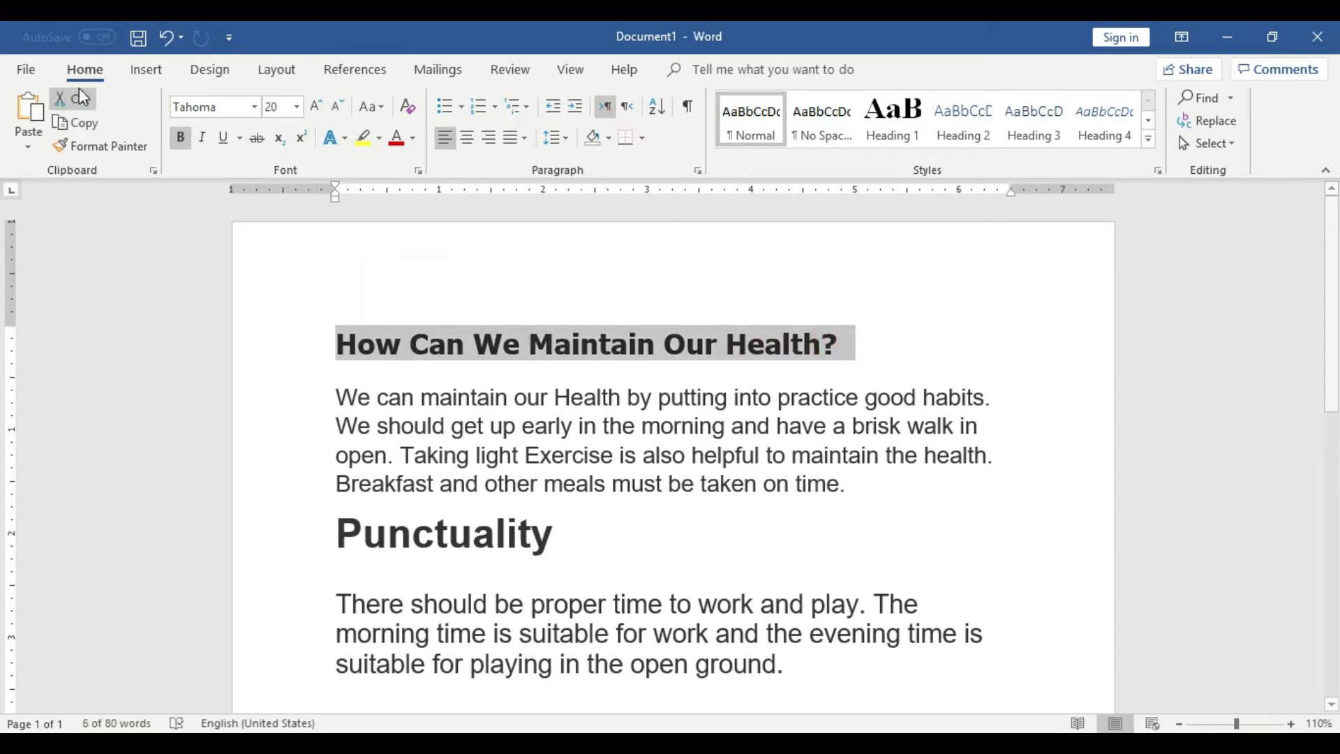
Step: Change the health heading to Capitalize Each Word, then to UPPERCASE
click(101, 145)
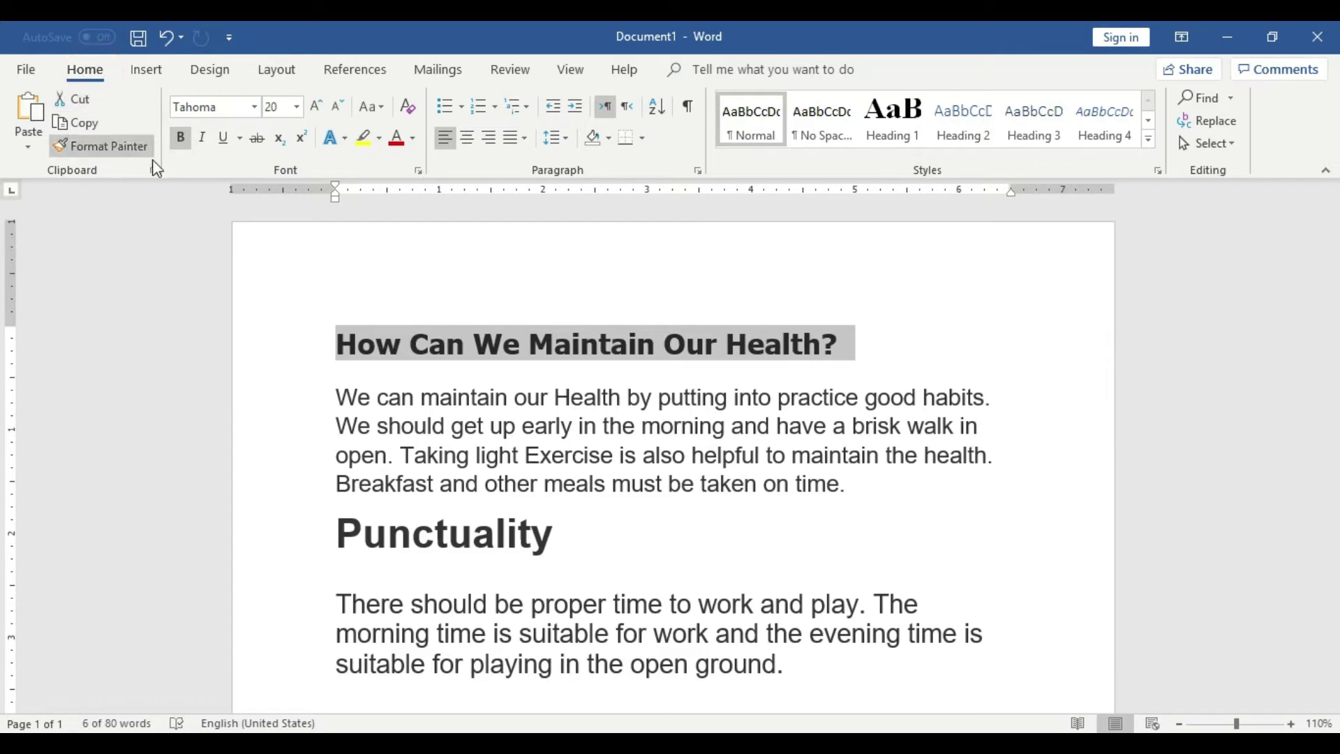
click(380, 106)
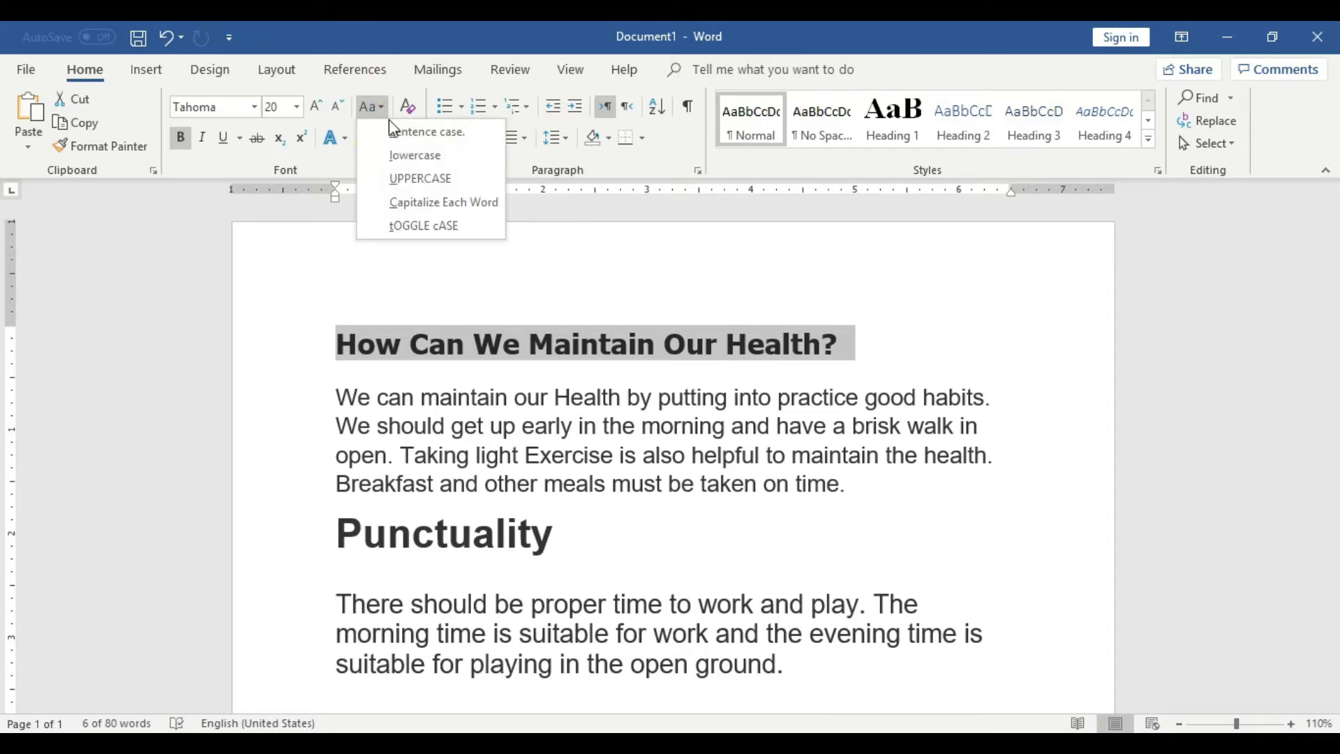
click(444, 204)
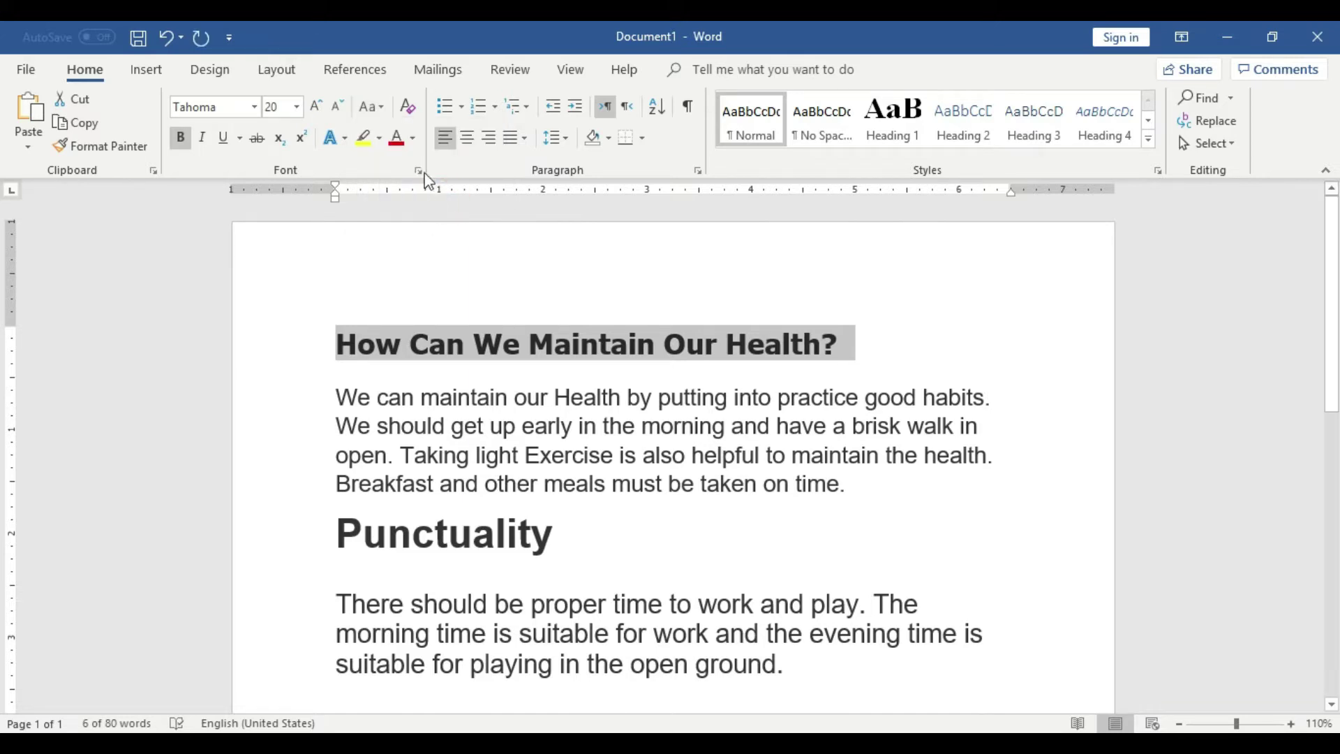
click(377, 108)
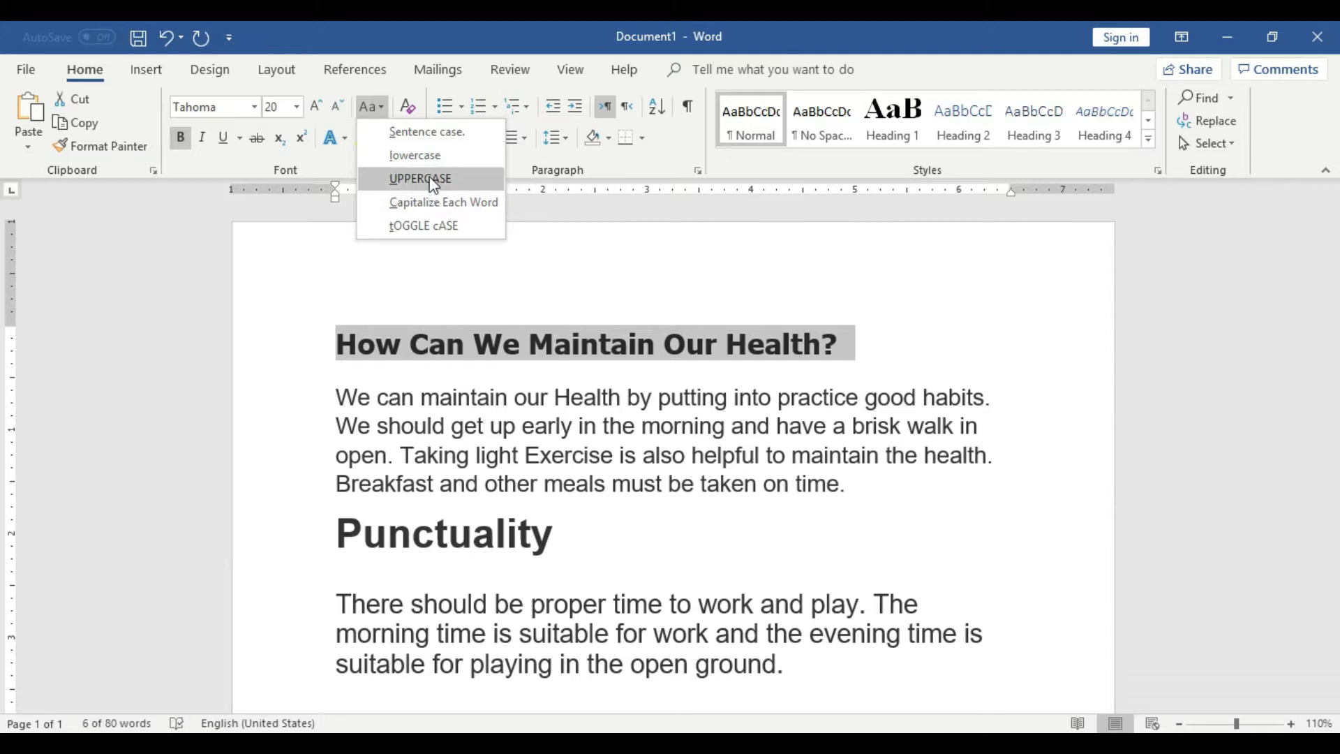
click(426, 183)
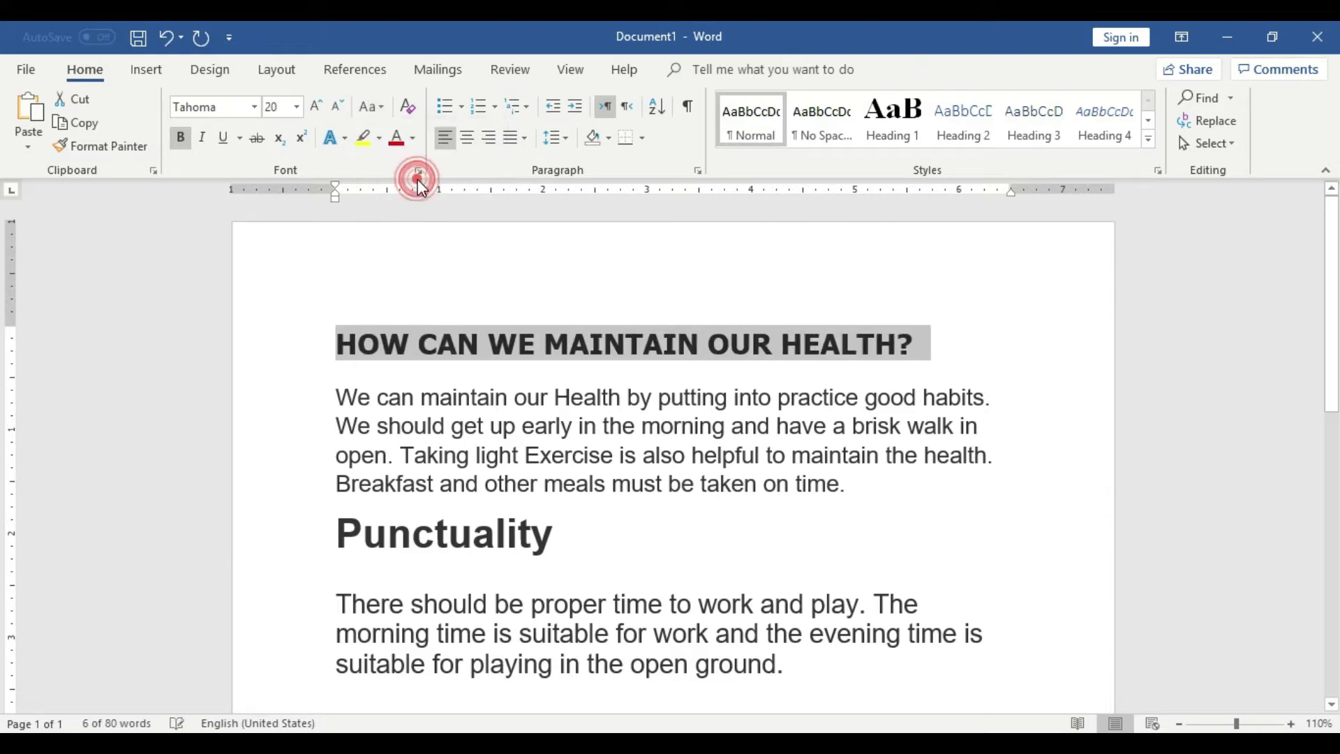
click(625, 344)
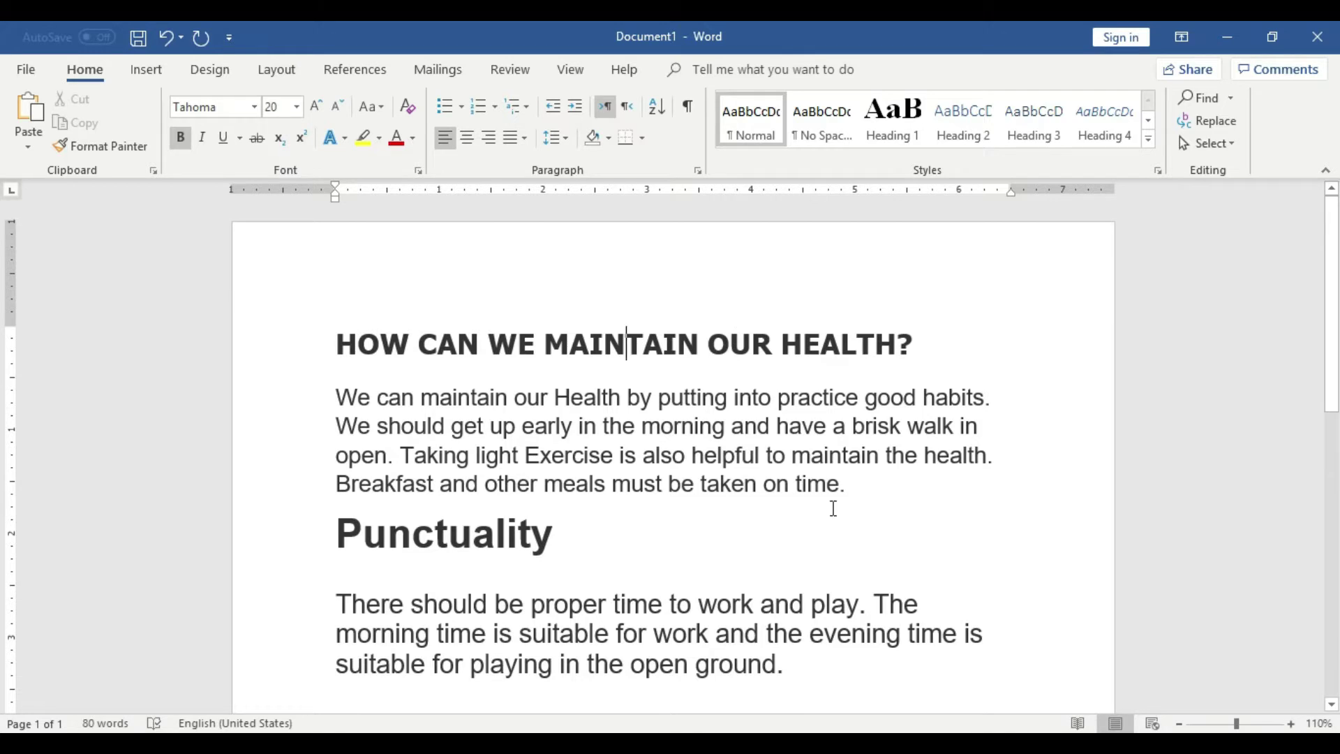
Step: Make the Punctuality paragraph UPPERCASE, then undo it back to sentence case
scroll(820, 508, down, 3)
drag(794, 519, 344, 447)
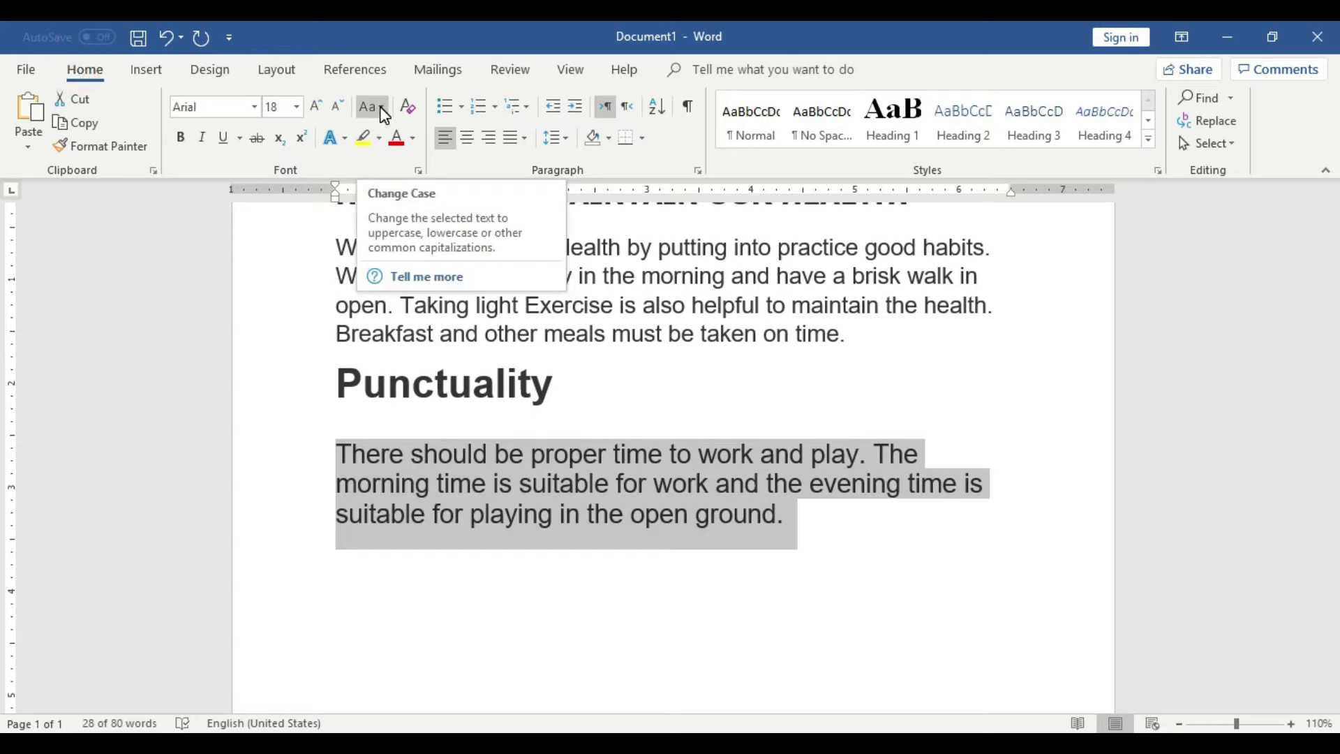
click(377, 106)
click(427, 177)
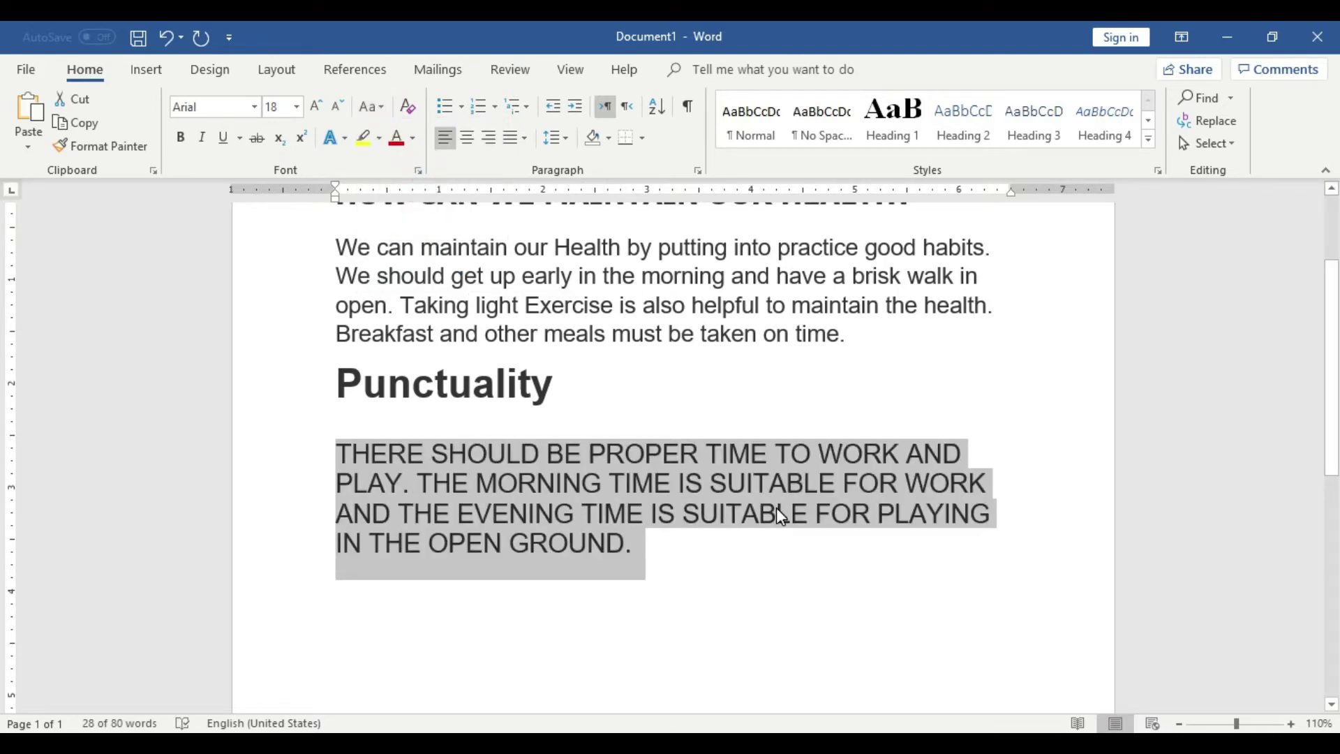
click(723, 549)
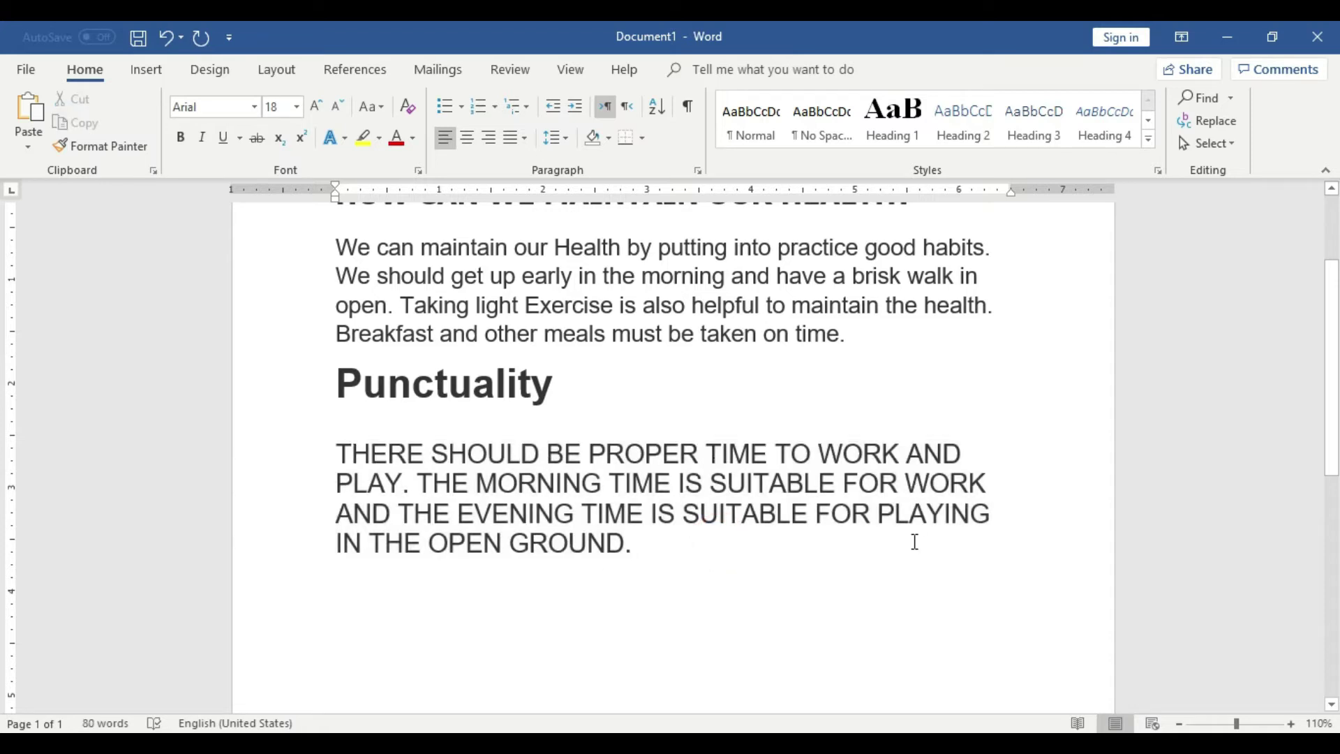
key(ctrl+z)
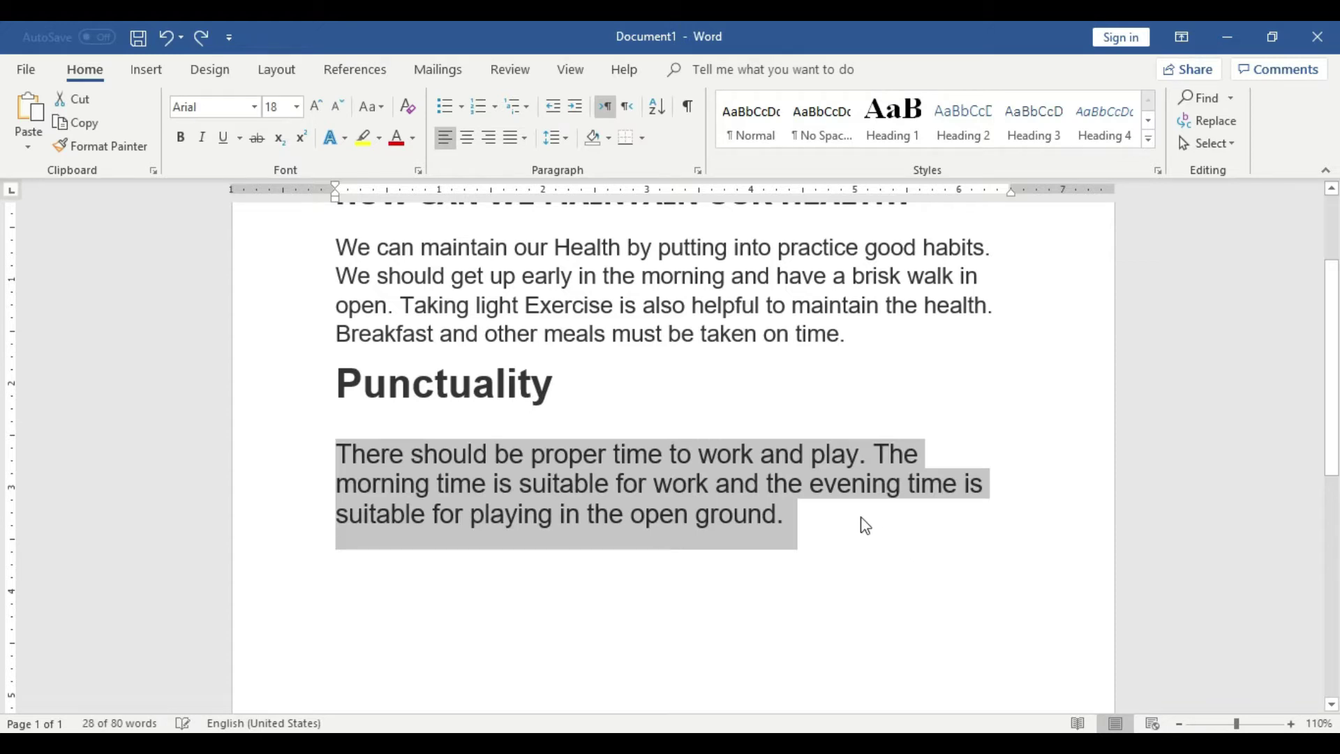
click(818, 519)
scroll(822, 520, up, 3)
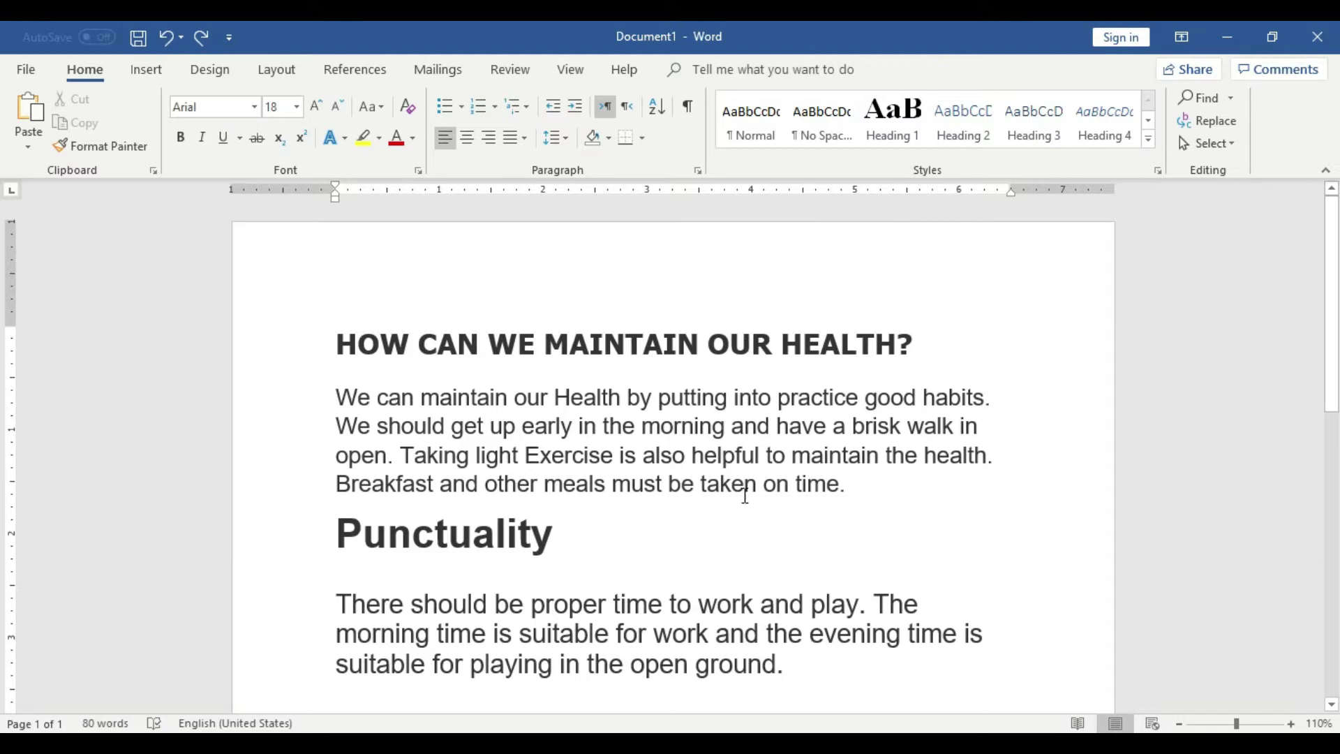
Step: Type a new line 'WHAT IS COMPUTER' below the Punctuality paragraph and make it bold
scroll(848, 461, down, 3)
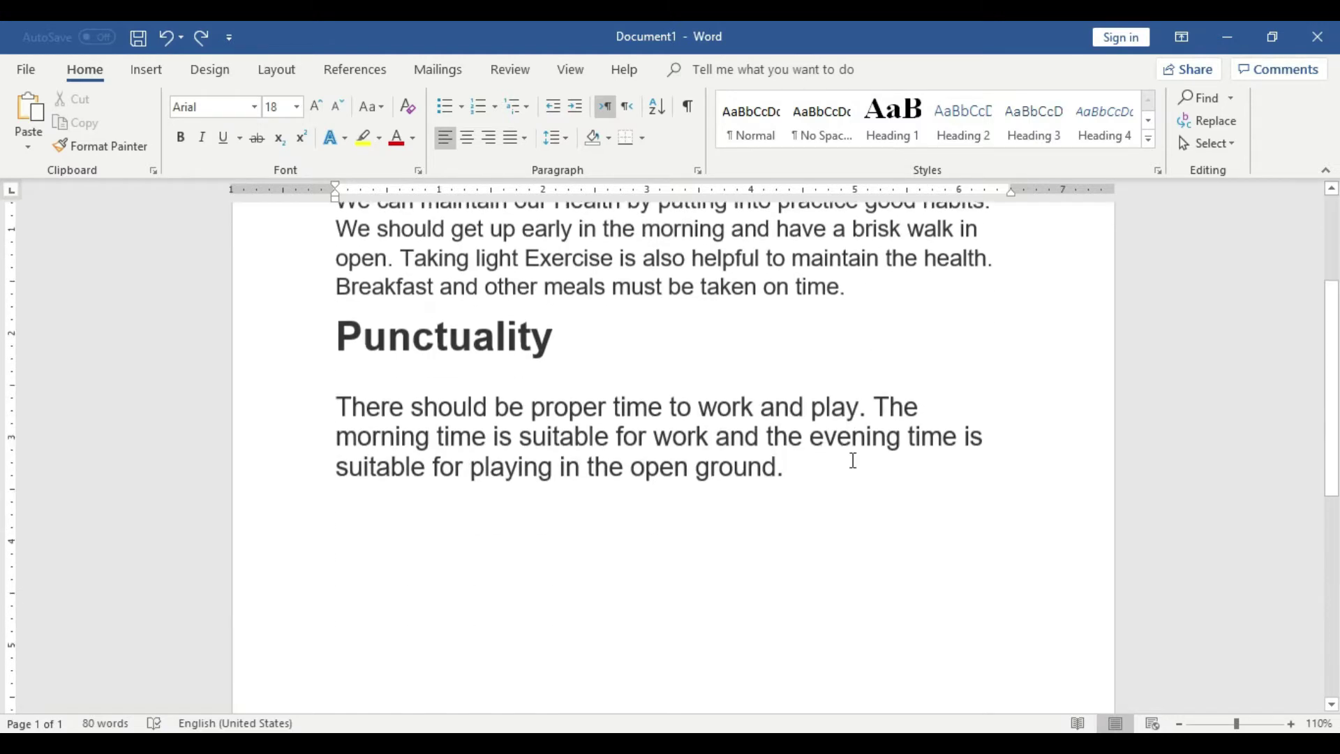
key(Return)
text(WHAT IS COMP)
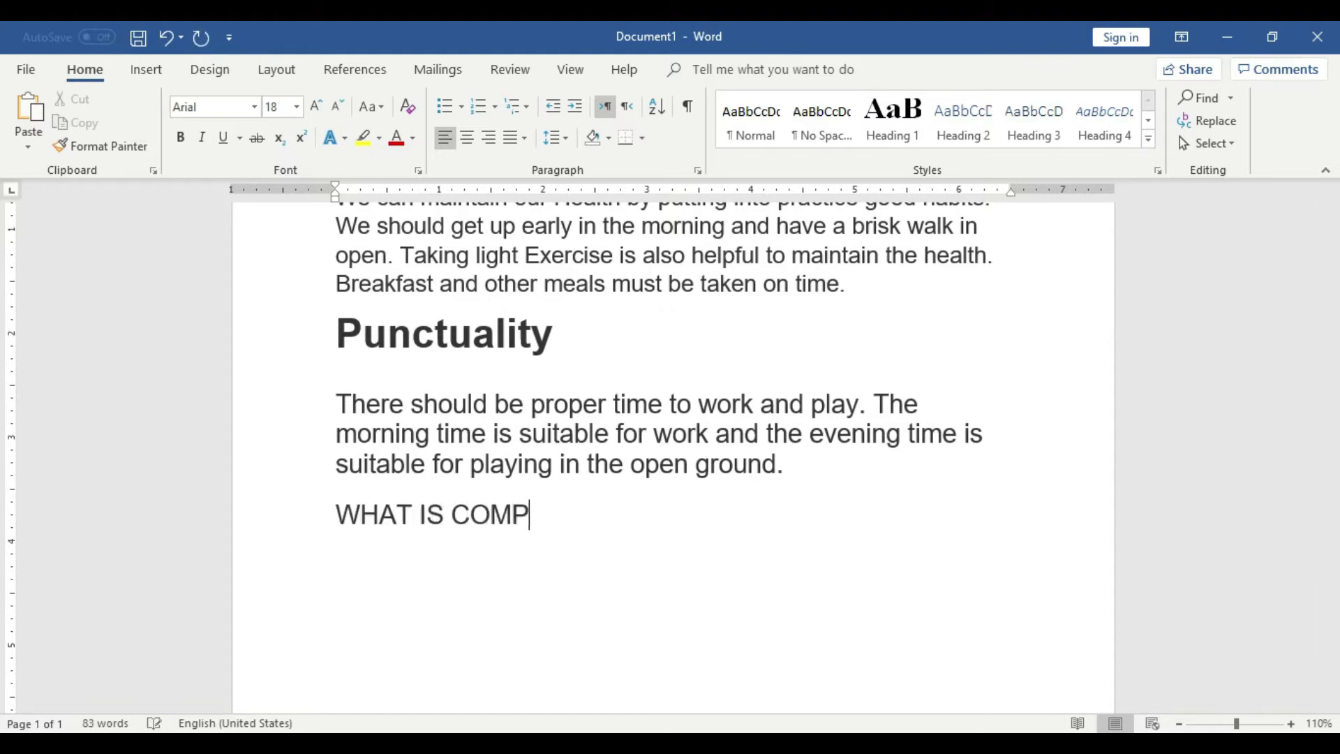
text(UTER)
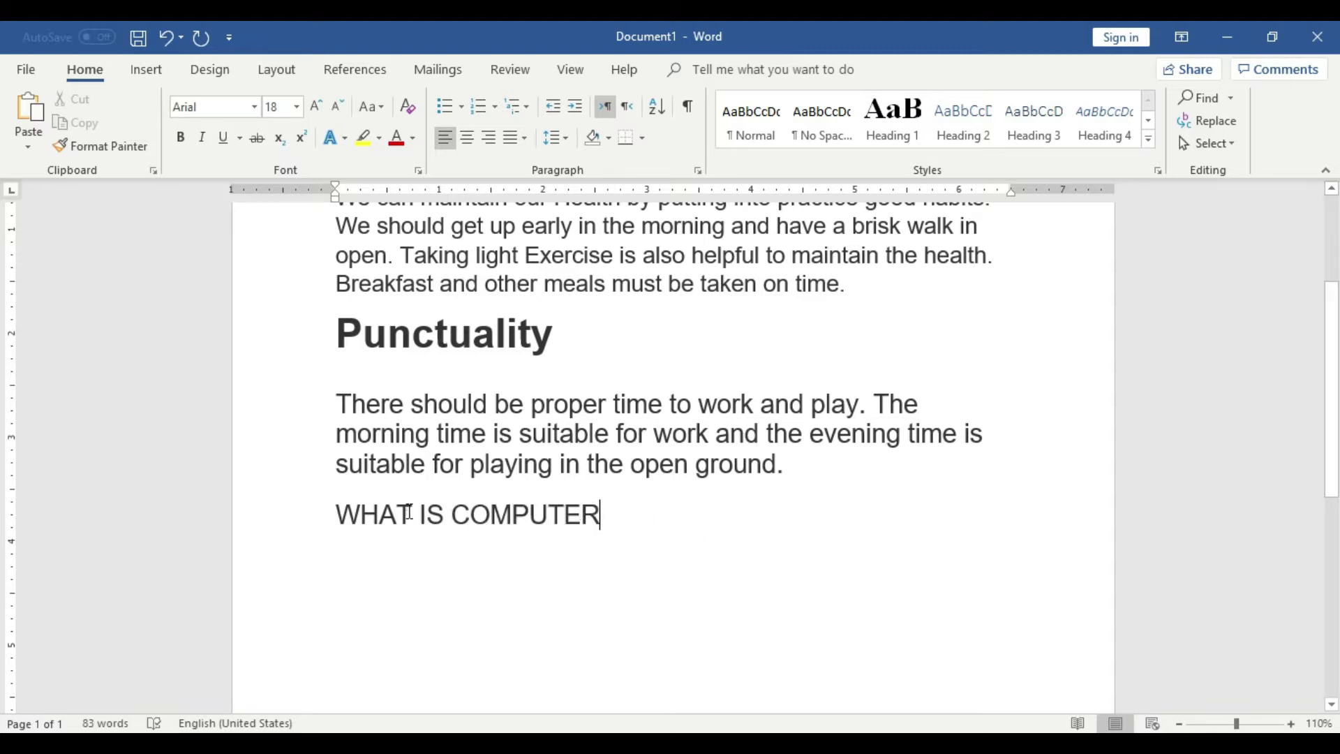
drag(409, 513, 379, 515)
triple_click(428, 516)
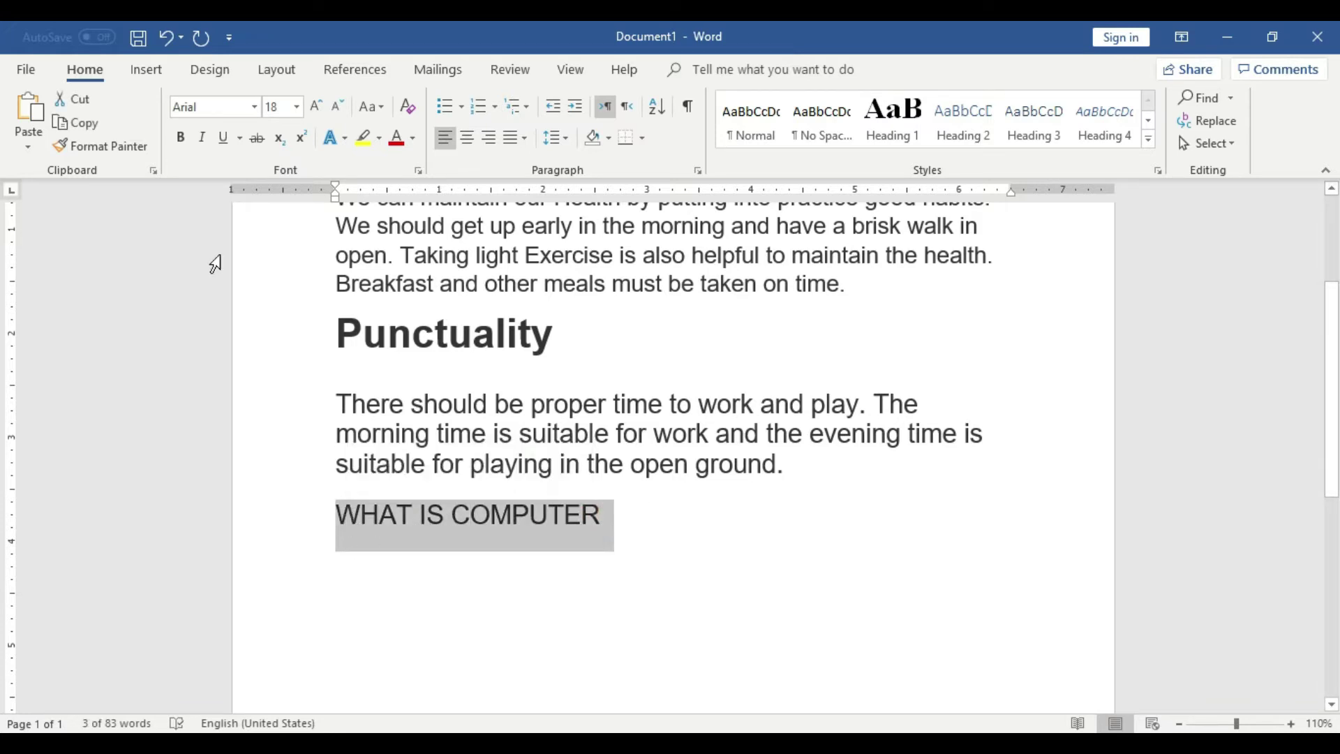
click(180, 137)
click(597, 509)
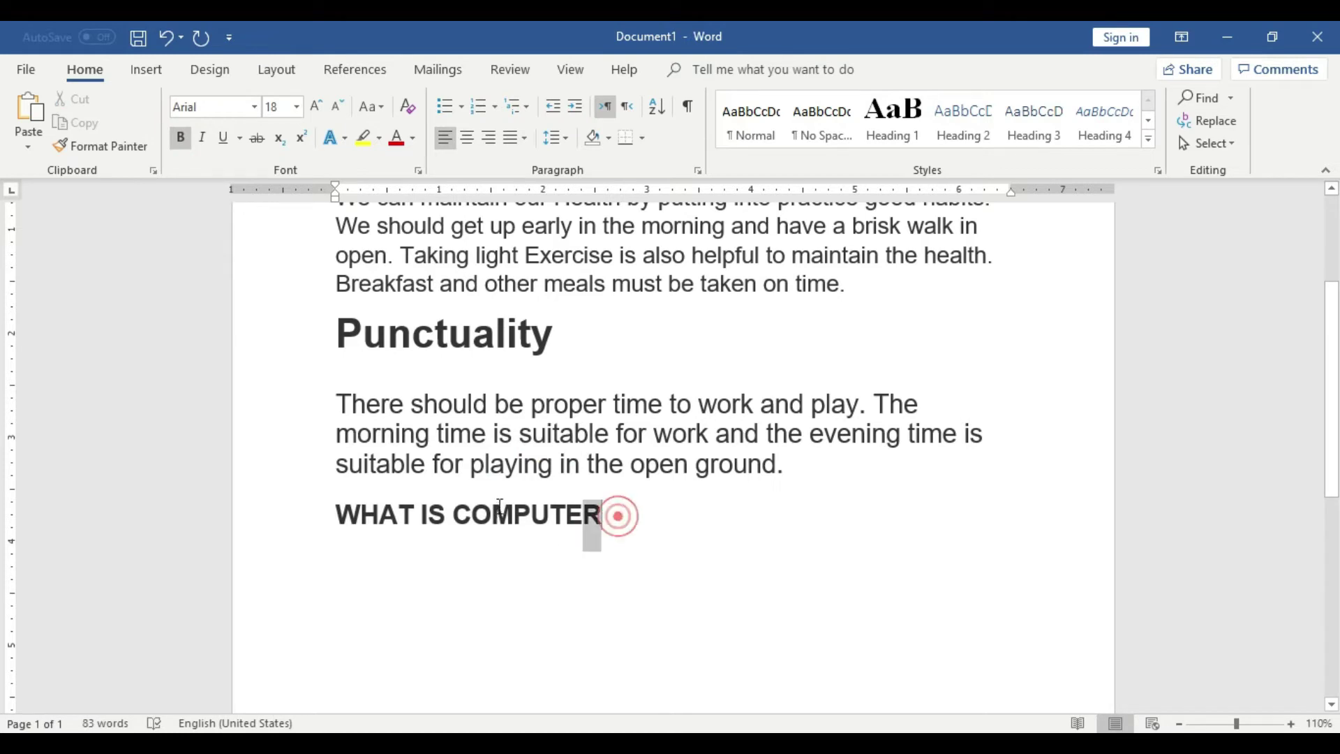
Step: Change 'WHAT IS COMPUTER' to Capitalize Each Word so it reads 'What Is Computer'
drag(611, 520, 337, 520)
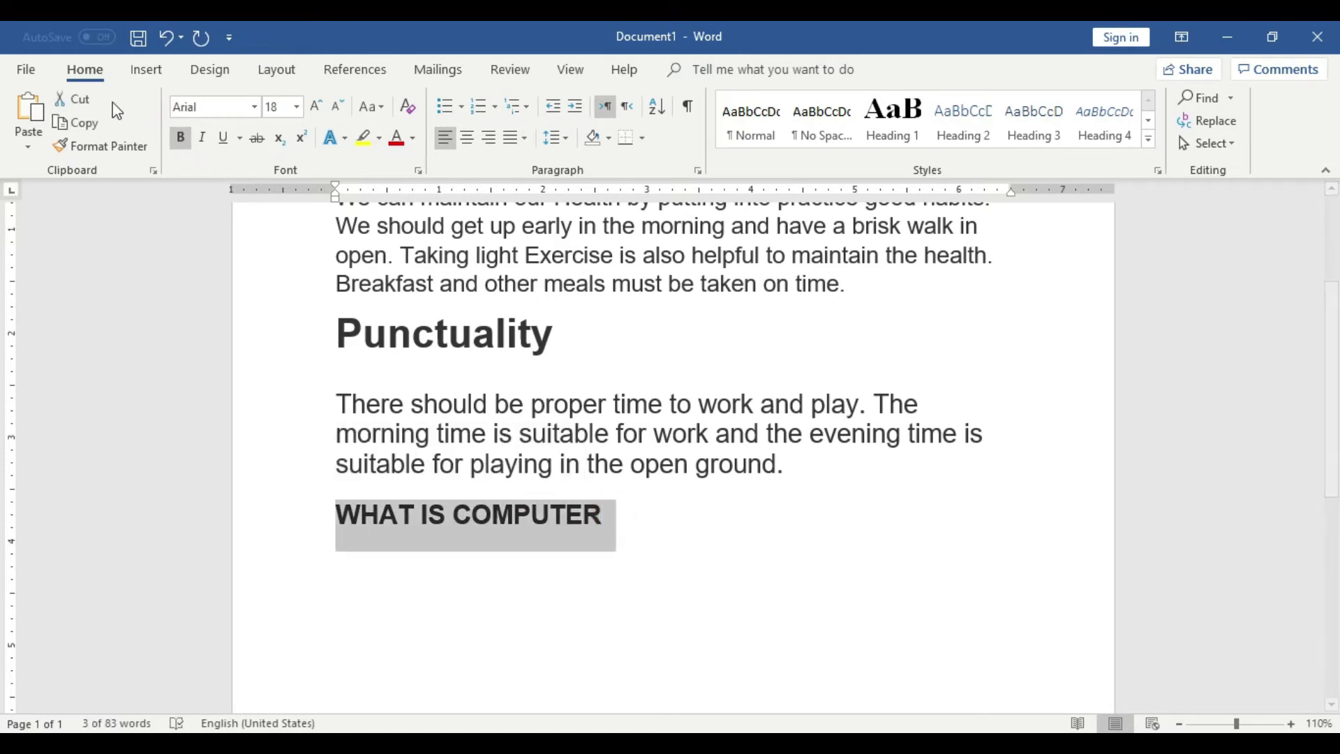
click(385, 110)
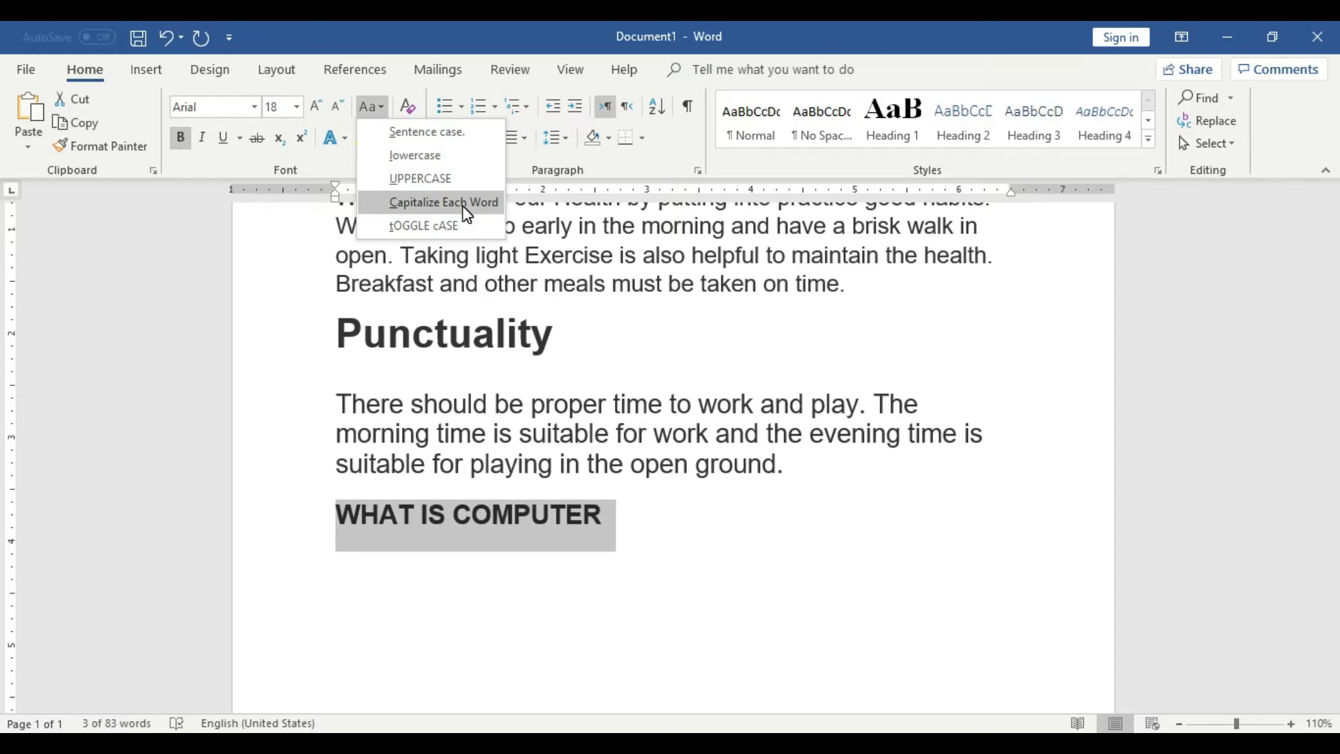
click(464, 207)
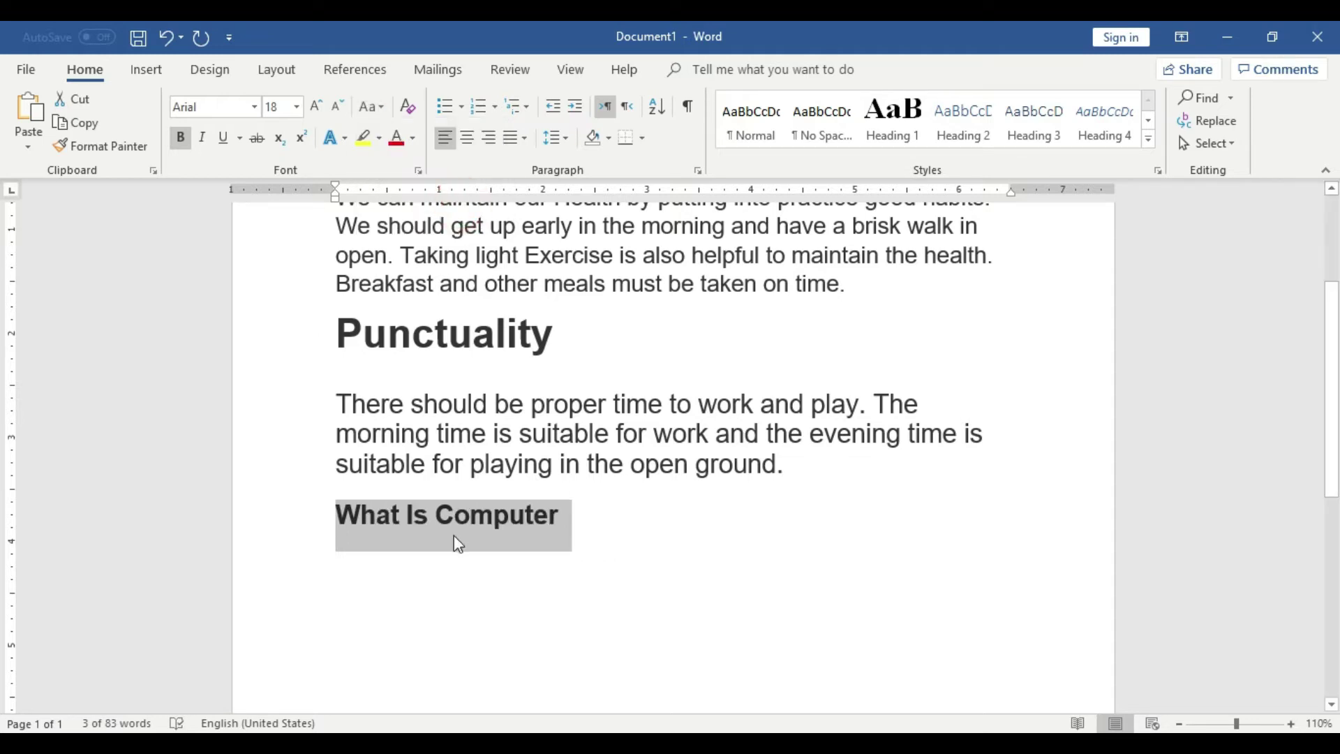
click(605, 528)
drag(360, 522, 347, 522)
click(419, 516)
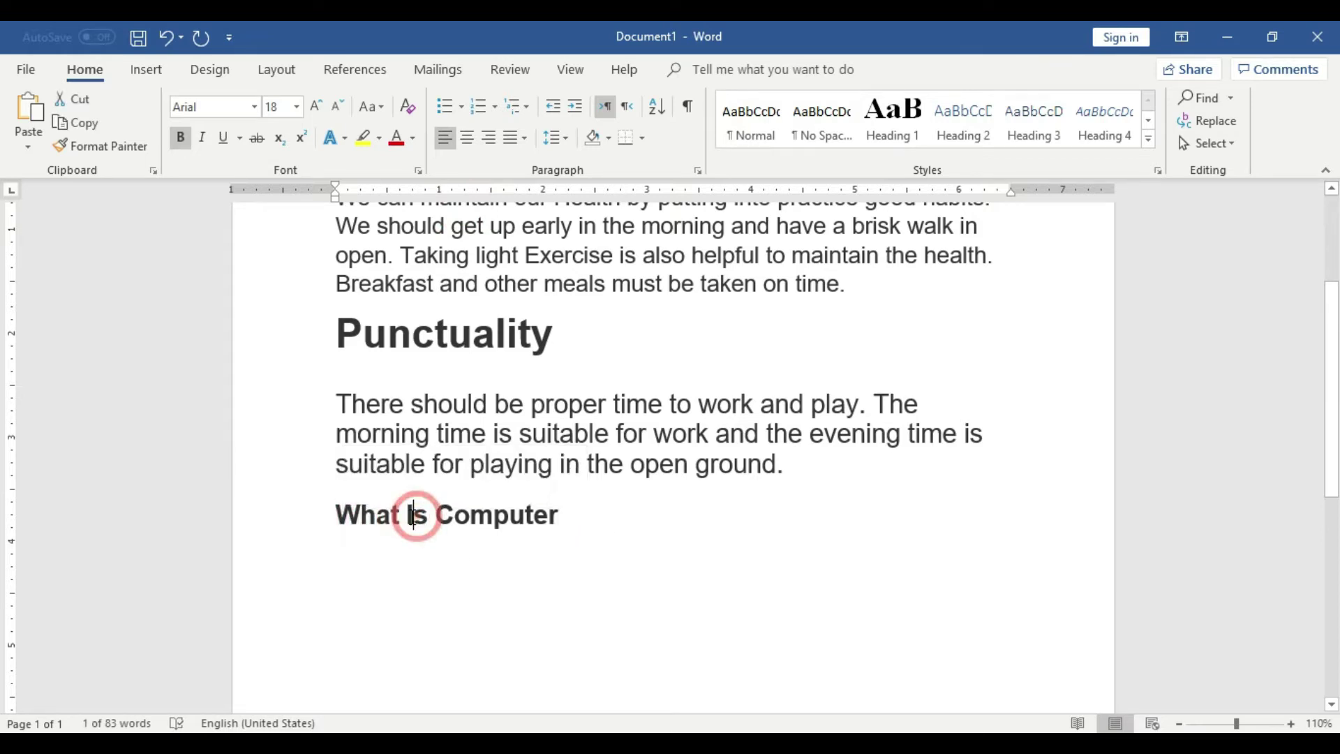
drag(455, 516, 444, 517)
click(589, 517)
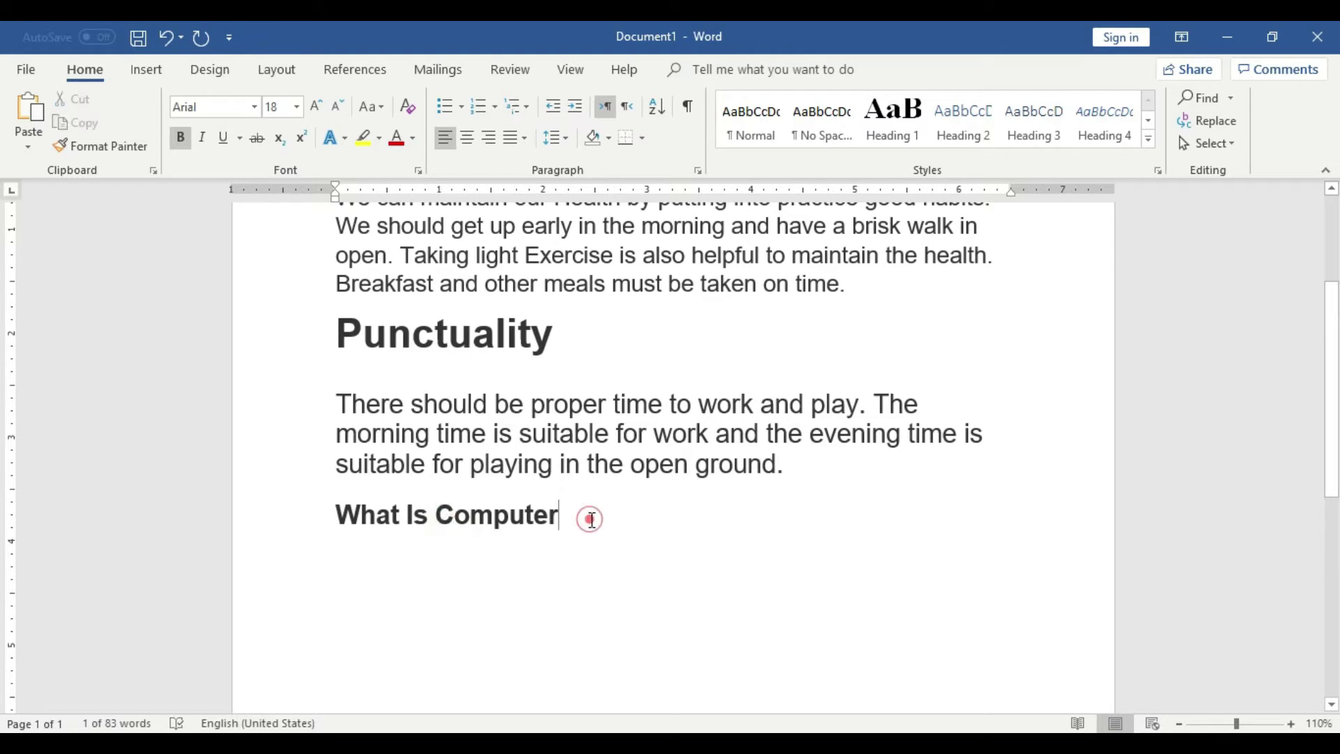
Step: Add a line 'my name is' followed by your full name, with the name's first letter lowercase
key(Return)
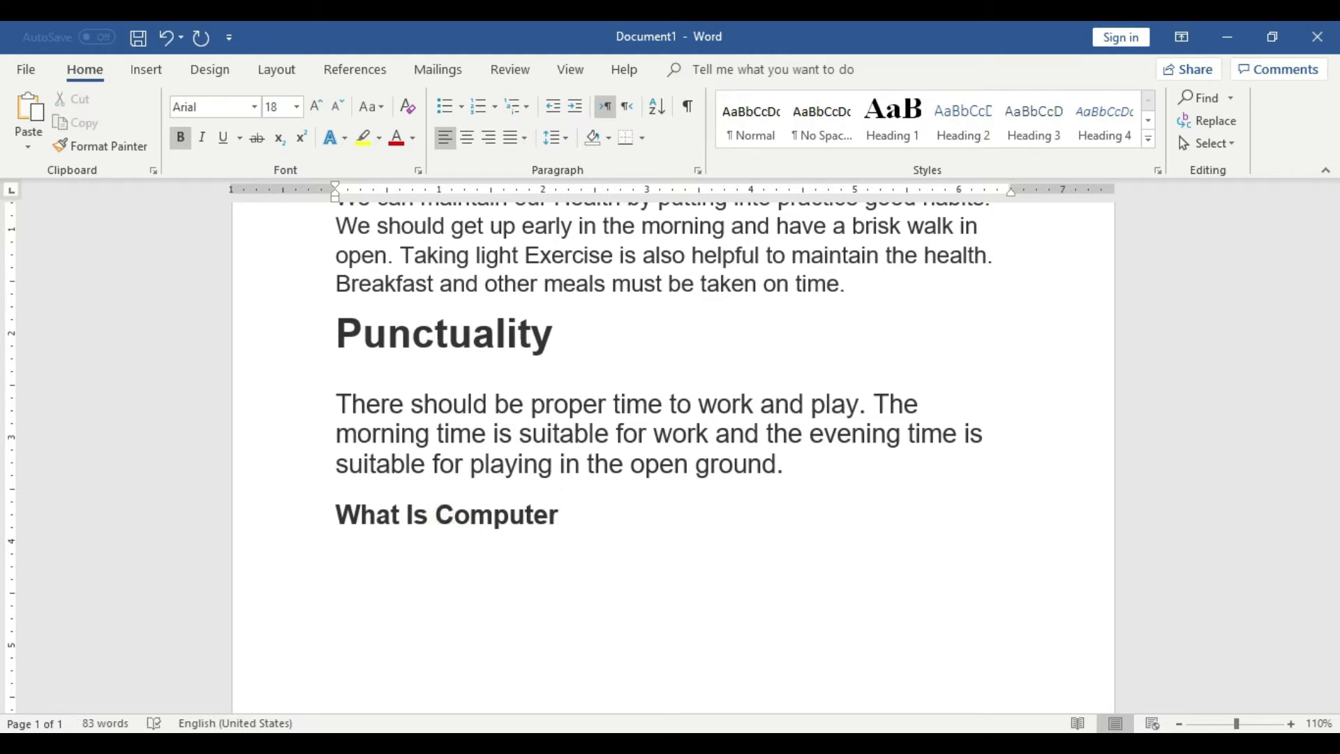
text(What is)
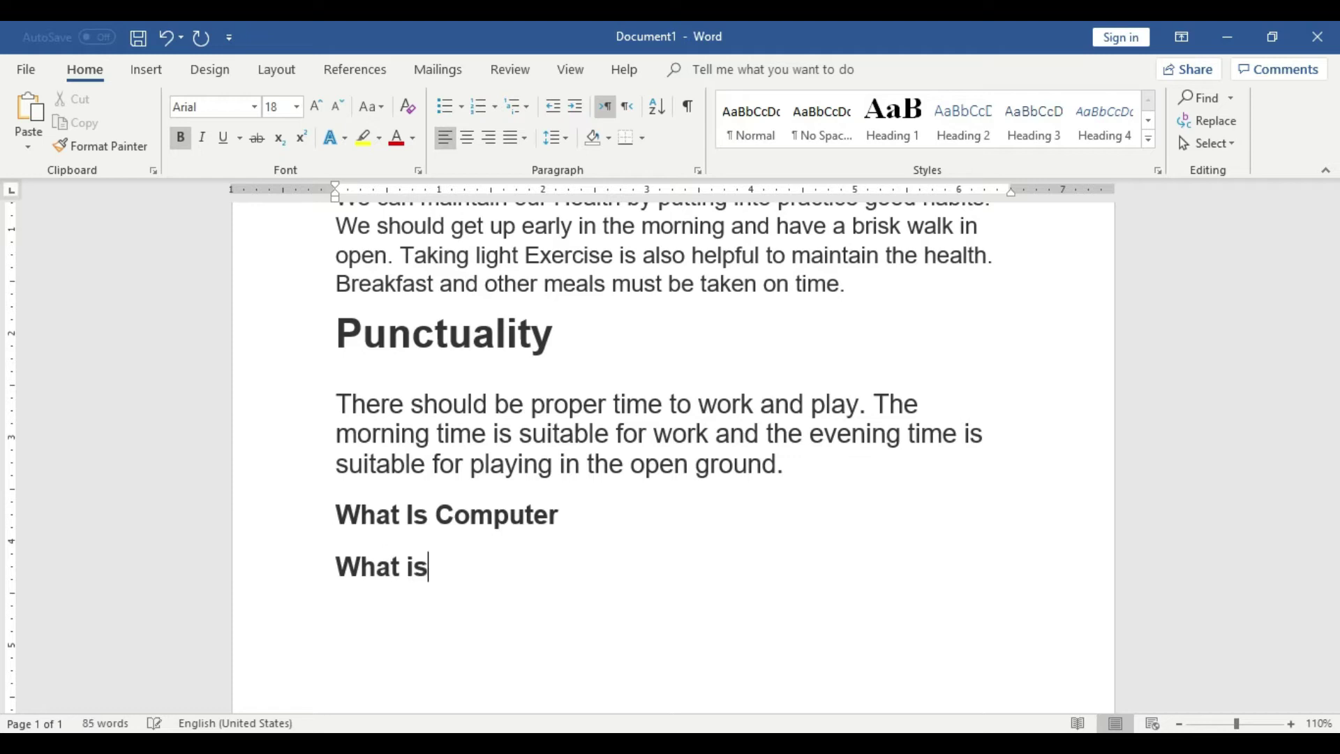
key(BackSpace)
key(BackSpace)
key(BackSpace)
key(BackSpace)
key(BackSpace)
key(BackSpace)
key(BackSpace)
text(my )
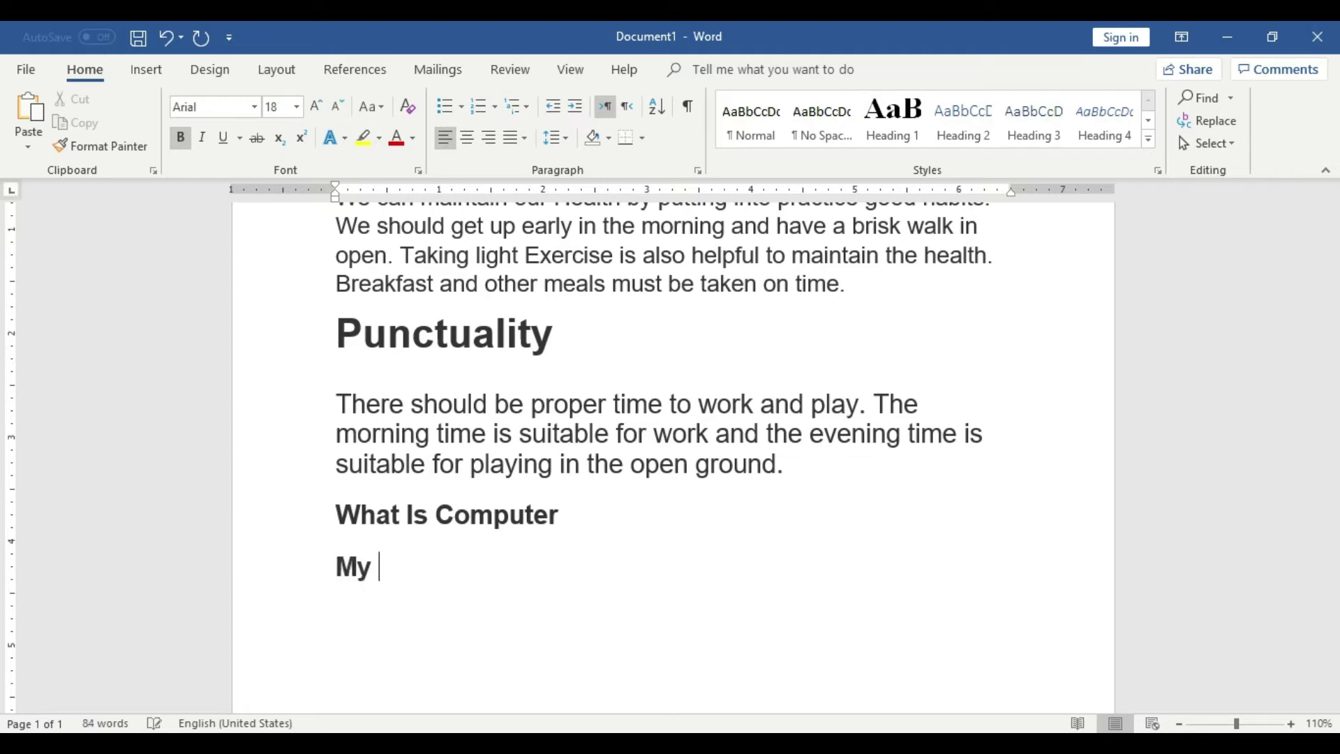
text(name isarsalan mukhtar)
click(512, 569)
key(BackSpace)
text(a)
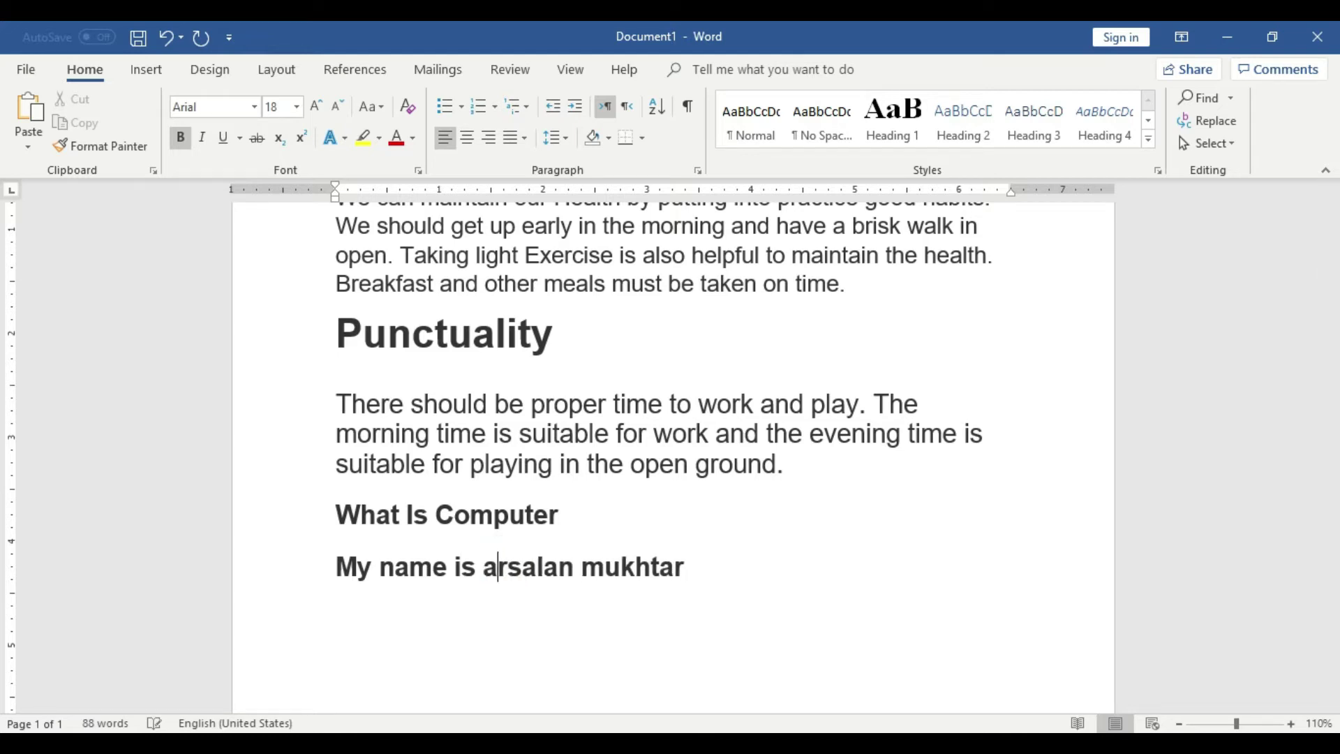
click(718, 568)
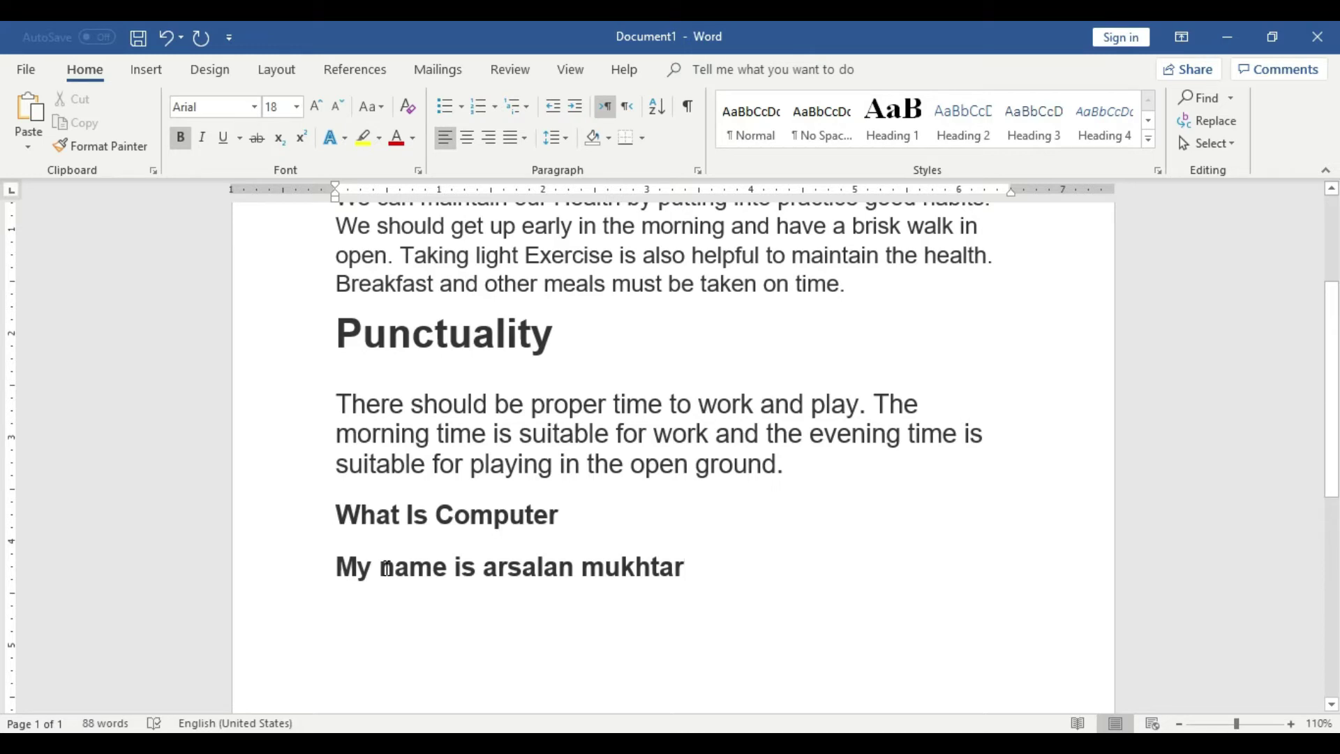
Step: Apply Capitalize Each Word to the name line so it reads 'My Name Is' plus the capitalized name
drag(719, 562, 354, 564)
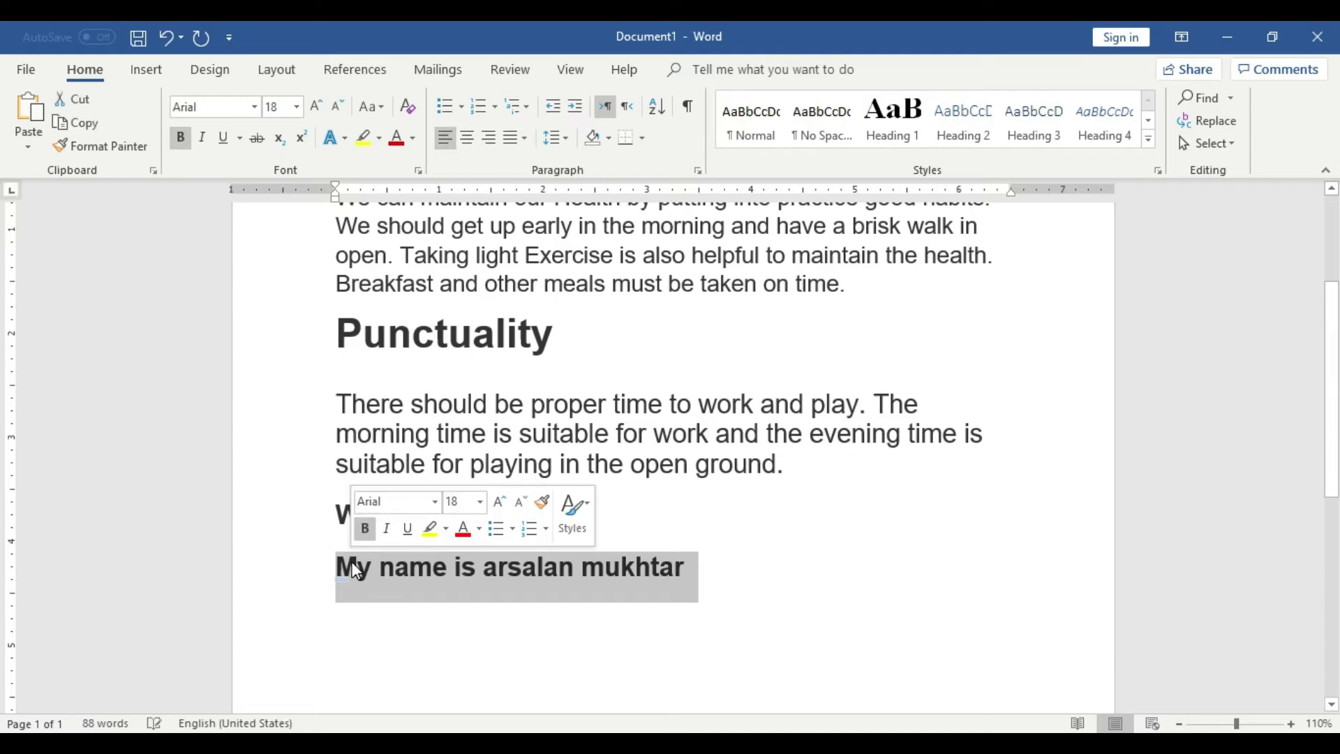
click(383, 110)
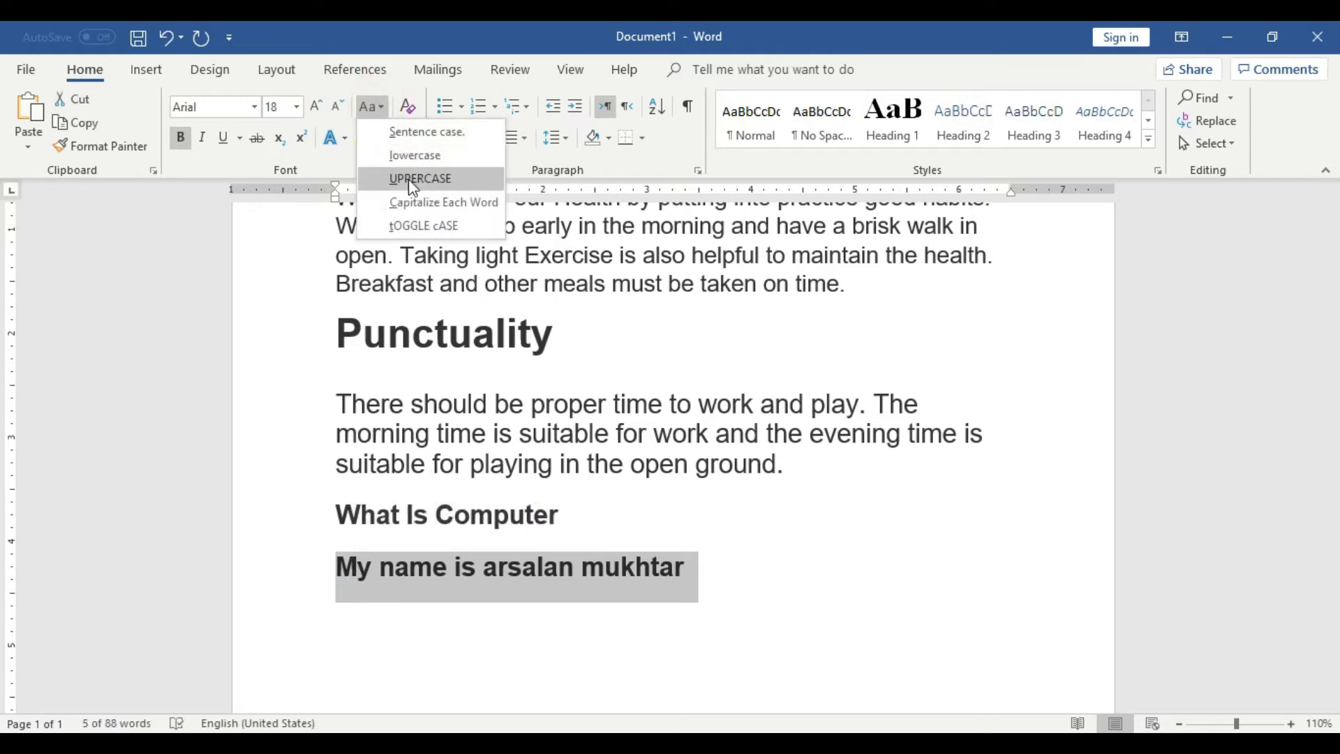
click(420, 204)
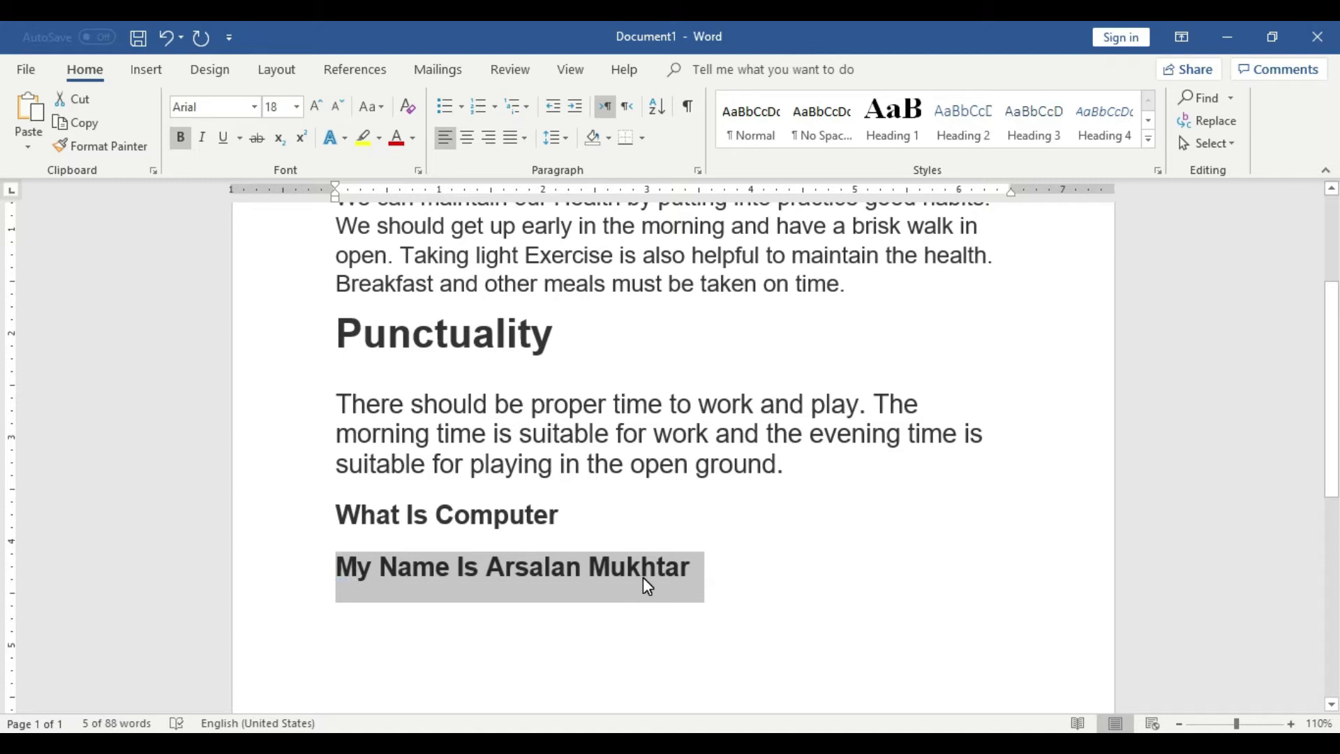
click(383, 108)
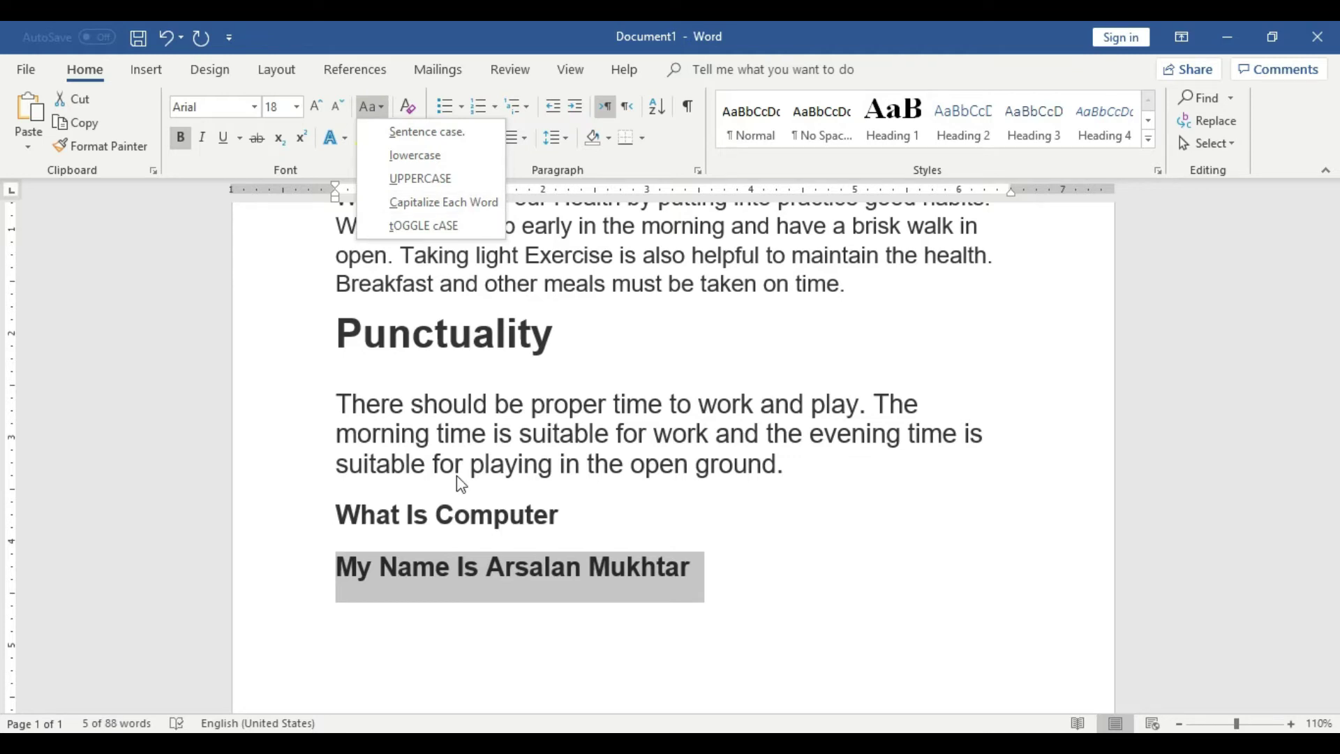
click(449, 601)
click(356, 568)
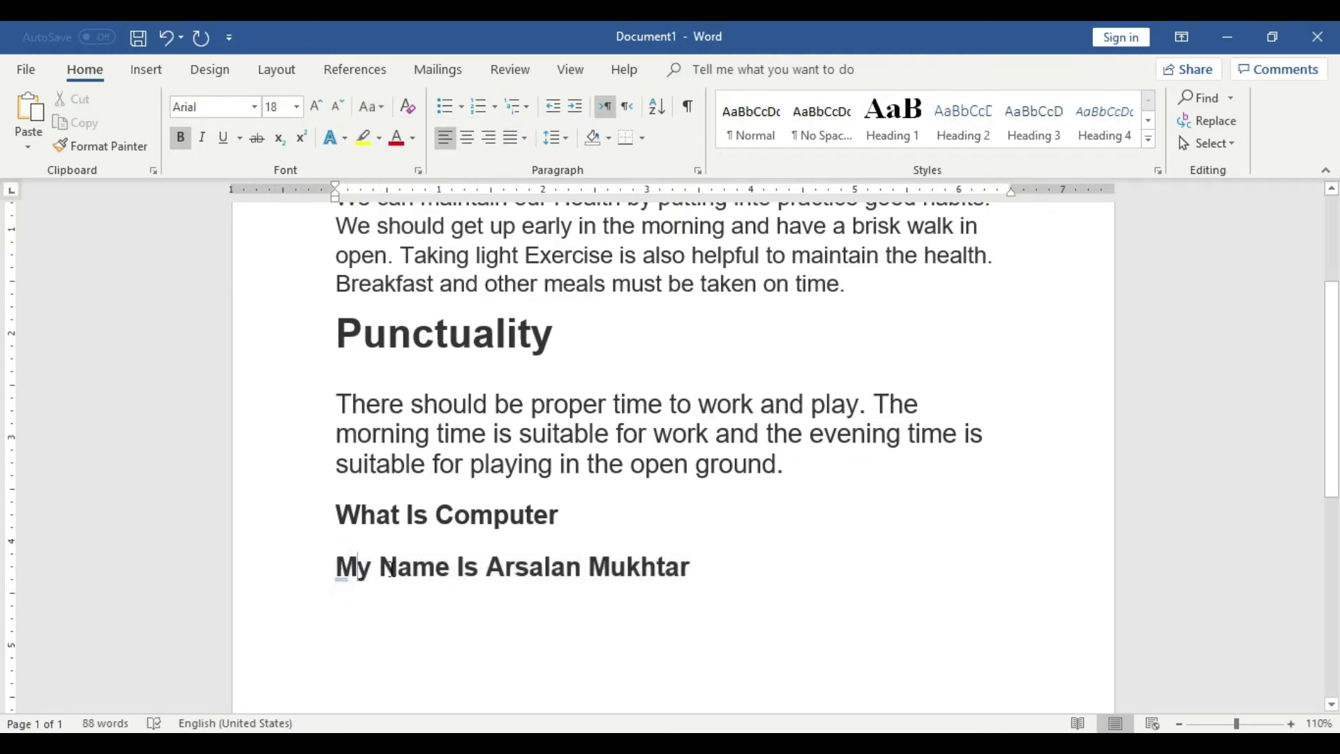
Step: Try selecting the heading and paragraph text, and open the Change Case list without applying a change
scroll(720, 568, up, 3)
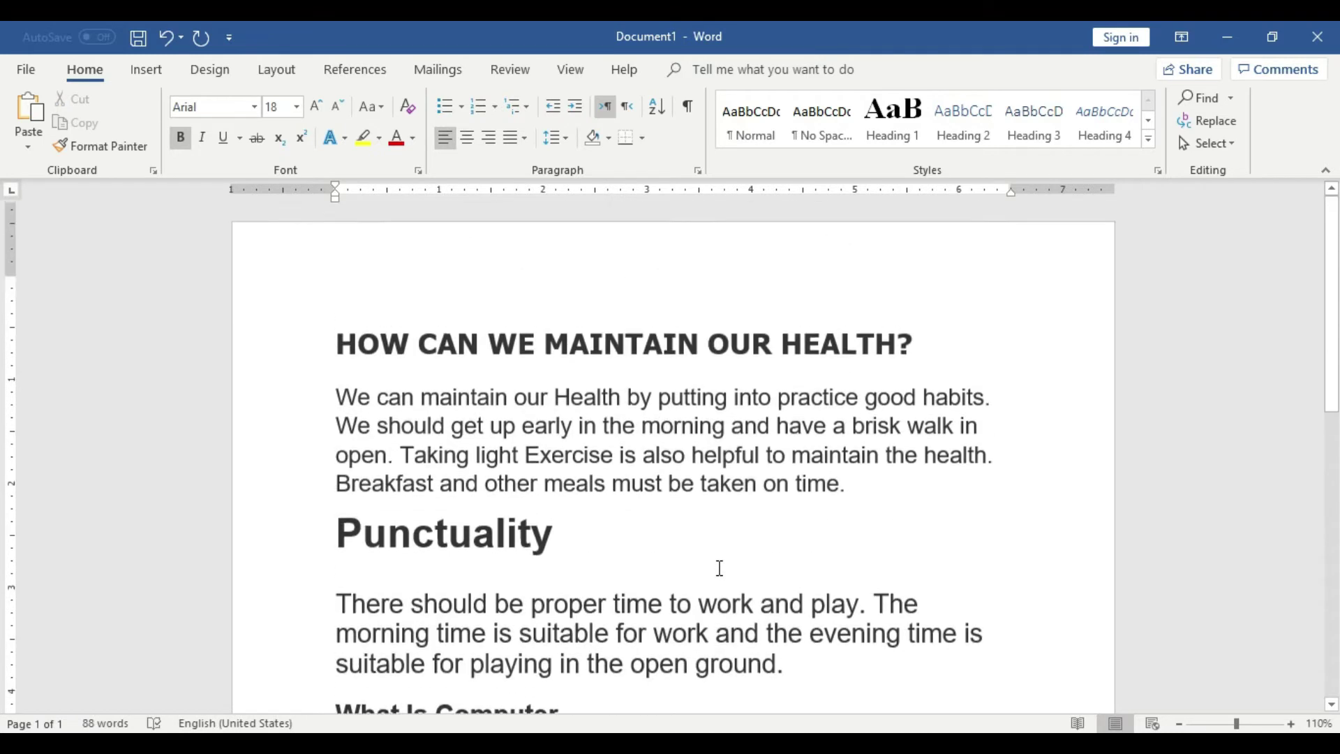
scroll(720, 568, up, 1)
drag(913, 341, 391, 343)
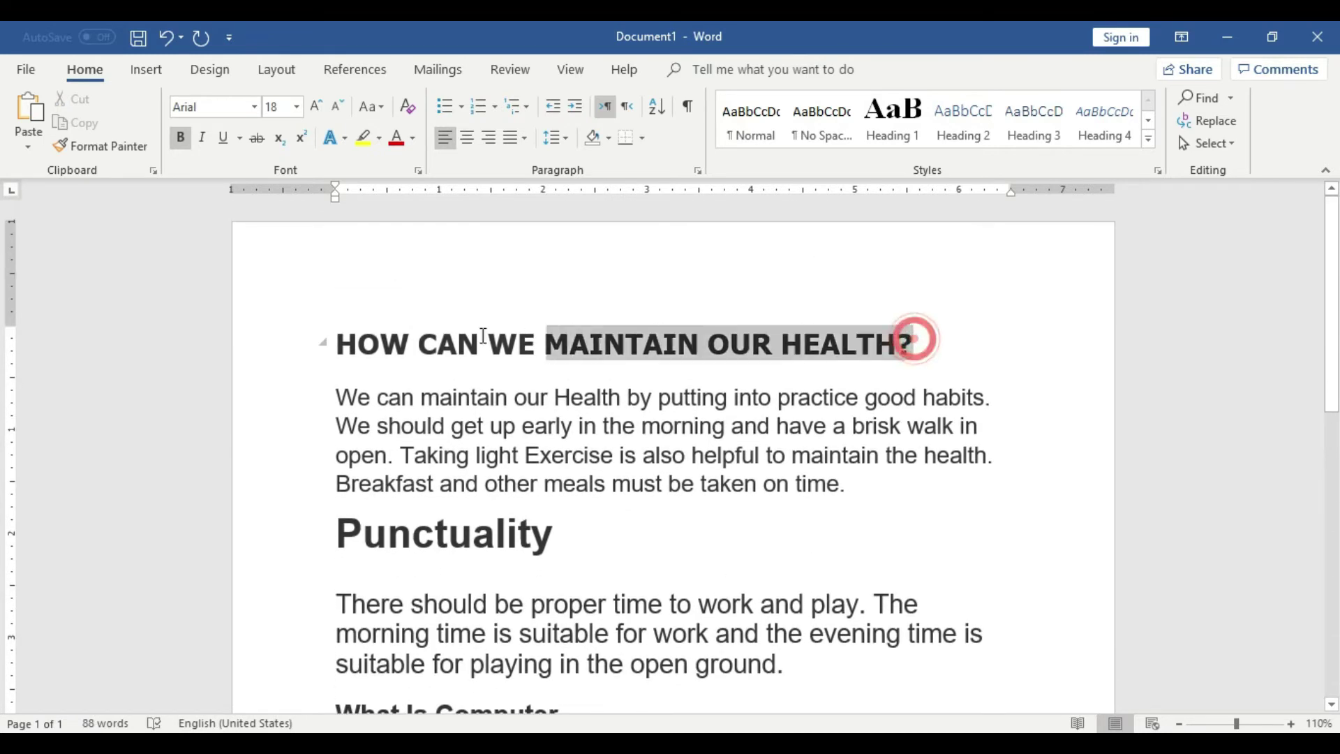
scroll(798, 572, down, 1)
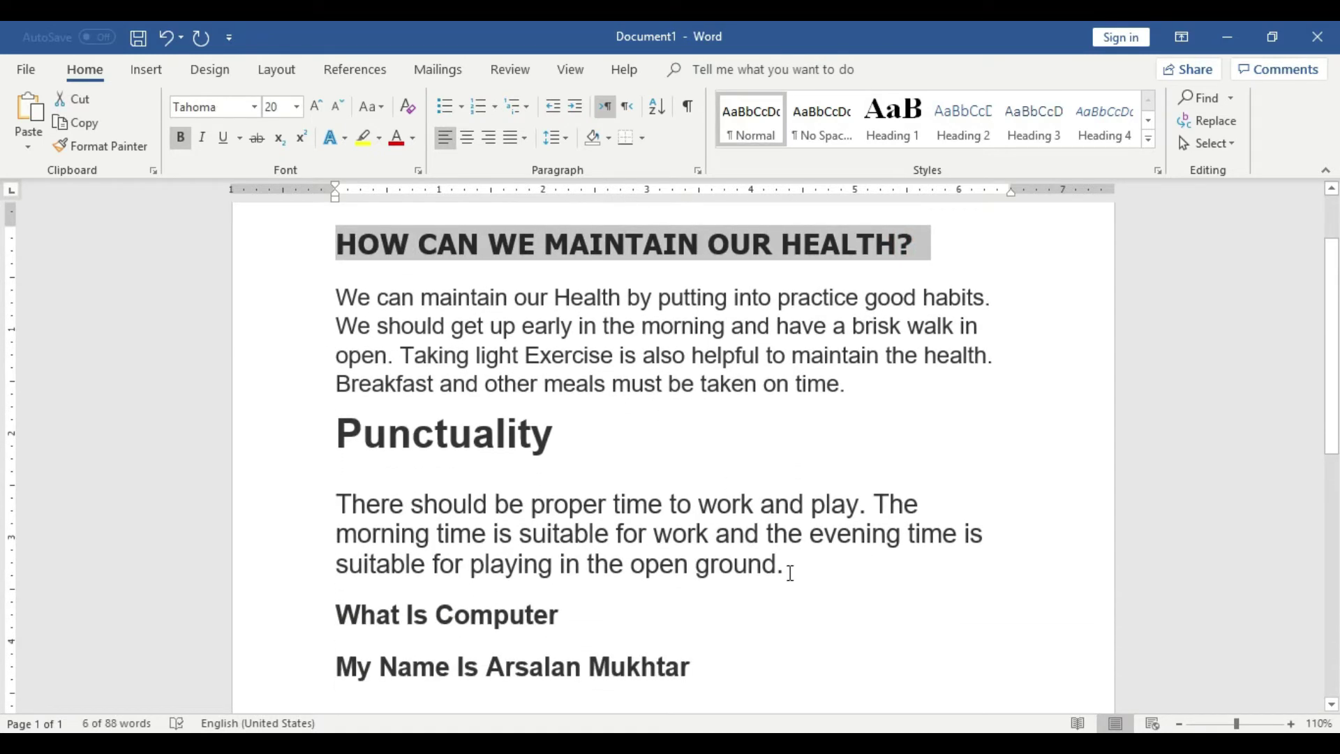
drag(786, 567, 279, 470)
scroll(745, 489, up, 1)
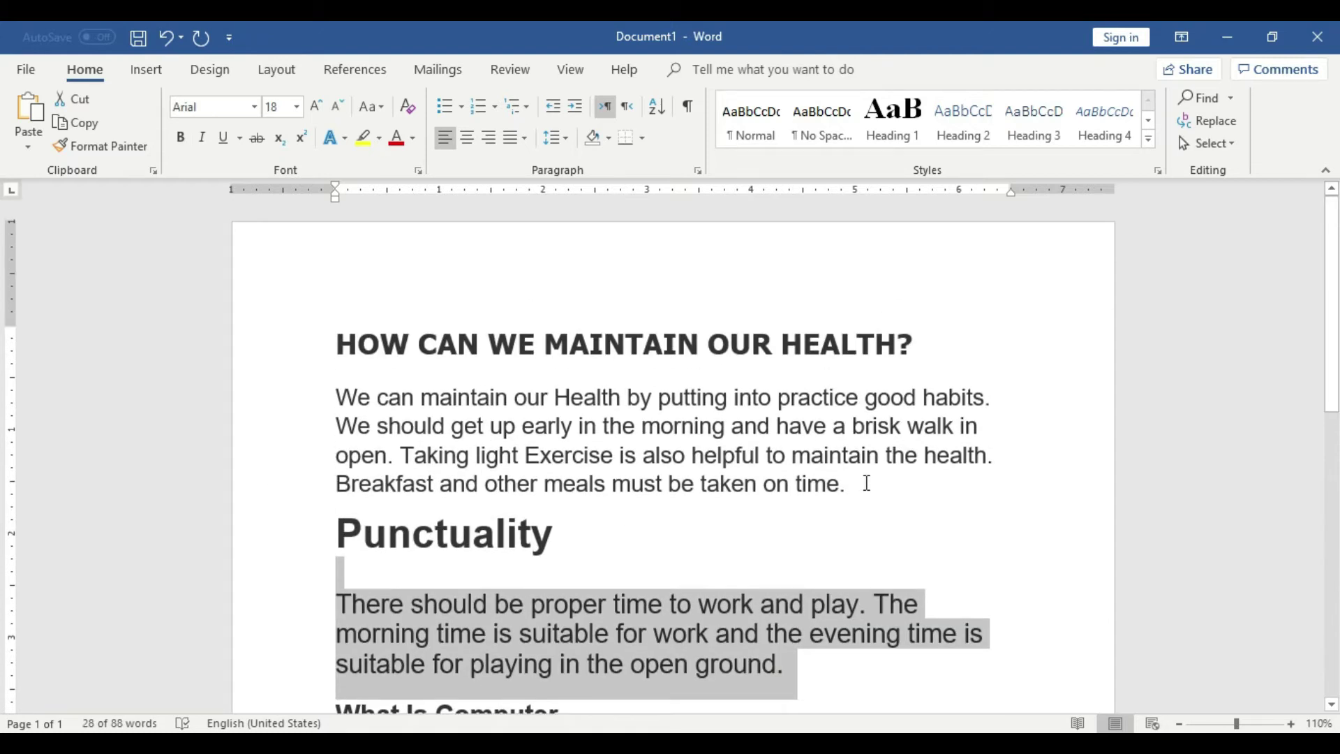
click(607, 344)
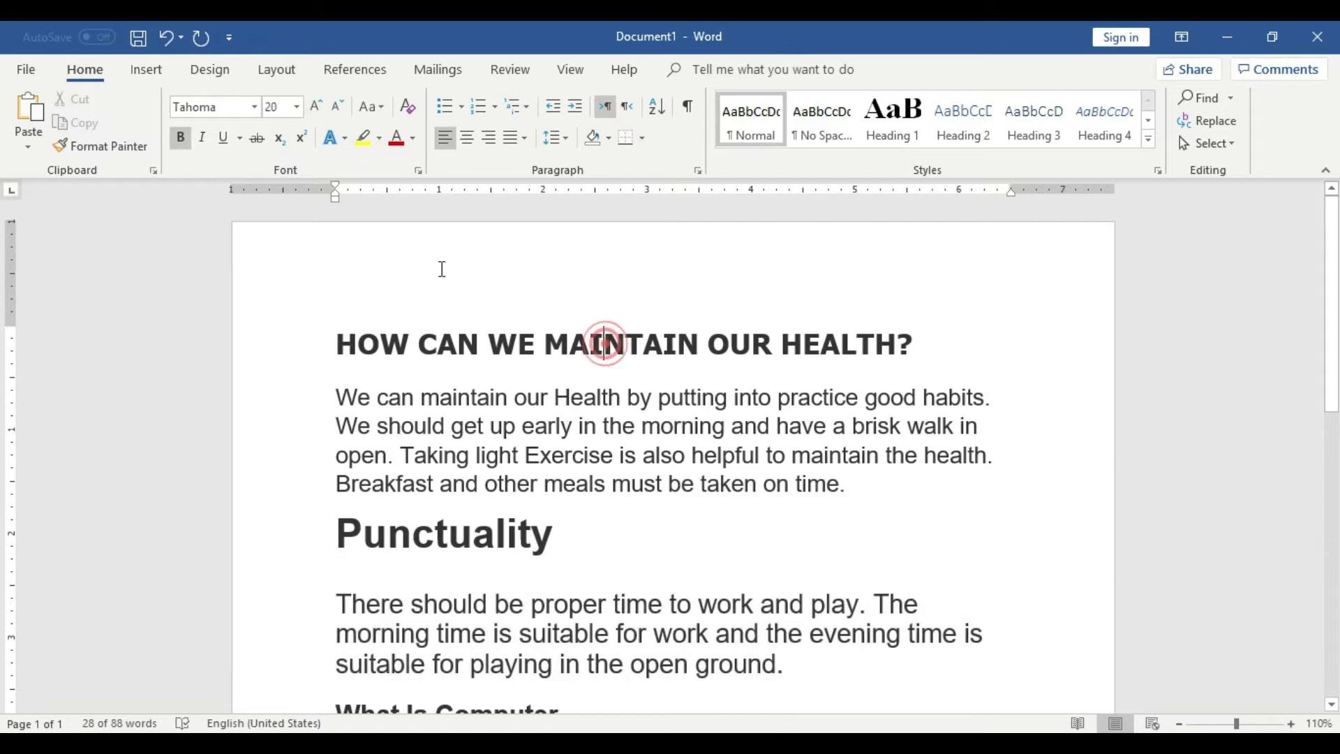
click(377, 107)
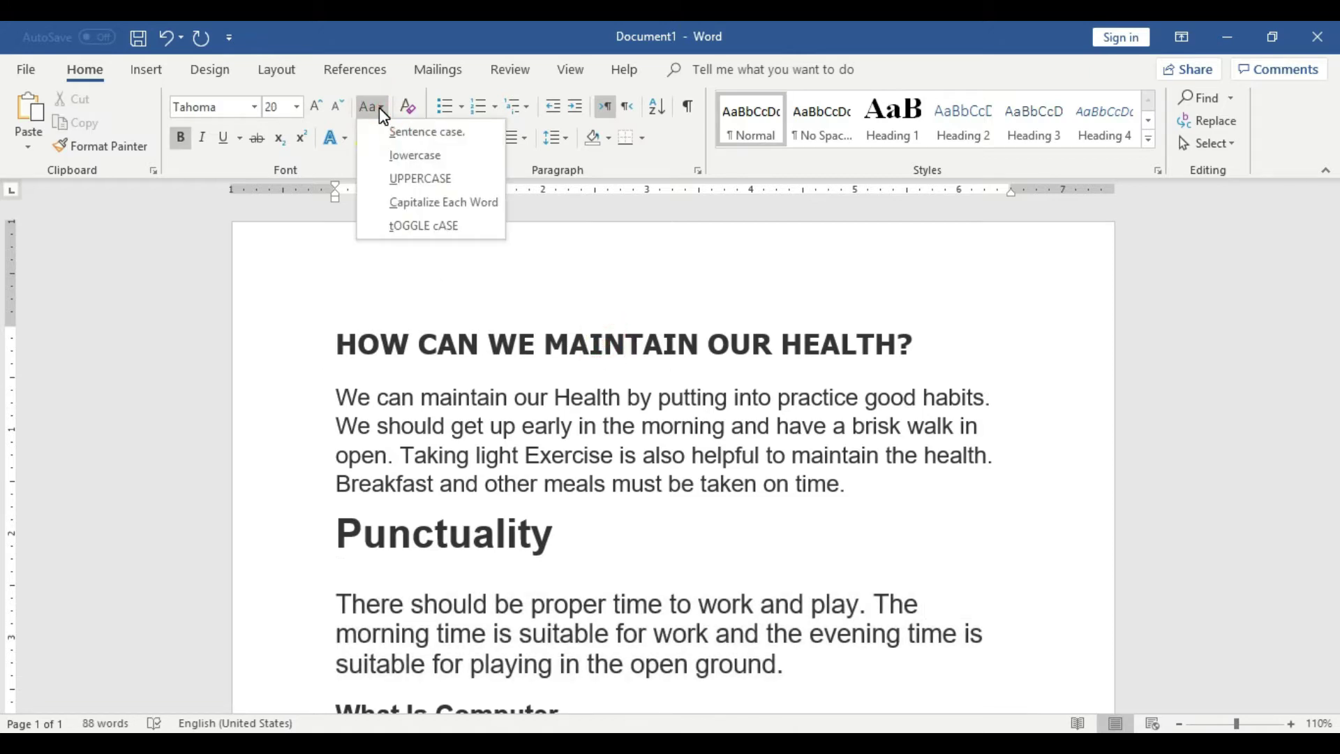
click(577, 453)
Step: Select the health heading and change it to lowercase: 'how can we maintain our health?'
scroll(578, 447, down, 1)
scroll(601, 338, up, 1)
scroll(442, 452, down, 3)
scroll(441, 453, down, 1)
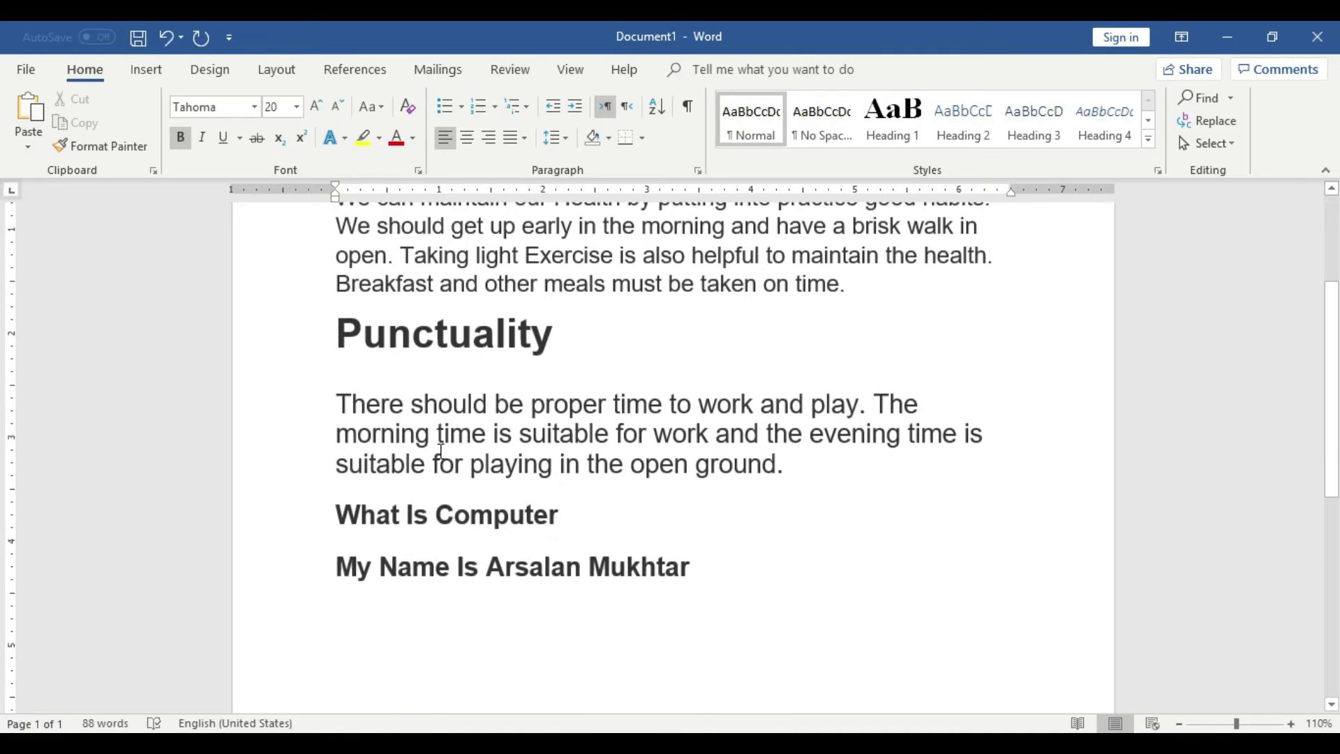
scroll(463, 483, up, 3)
click(344, 292)
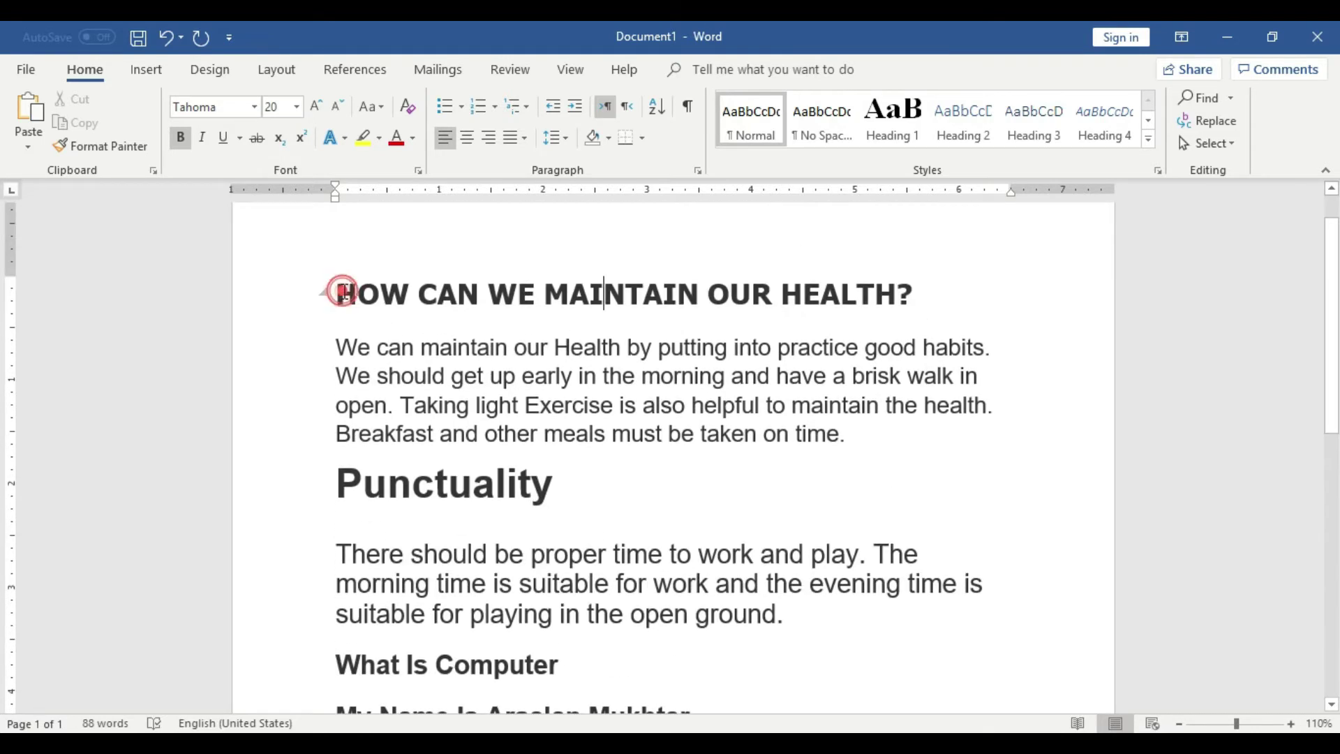
drag(346, 292, 879, 298)
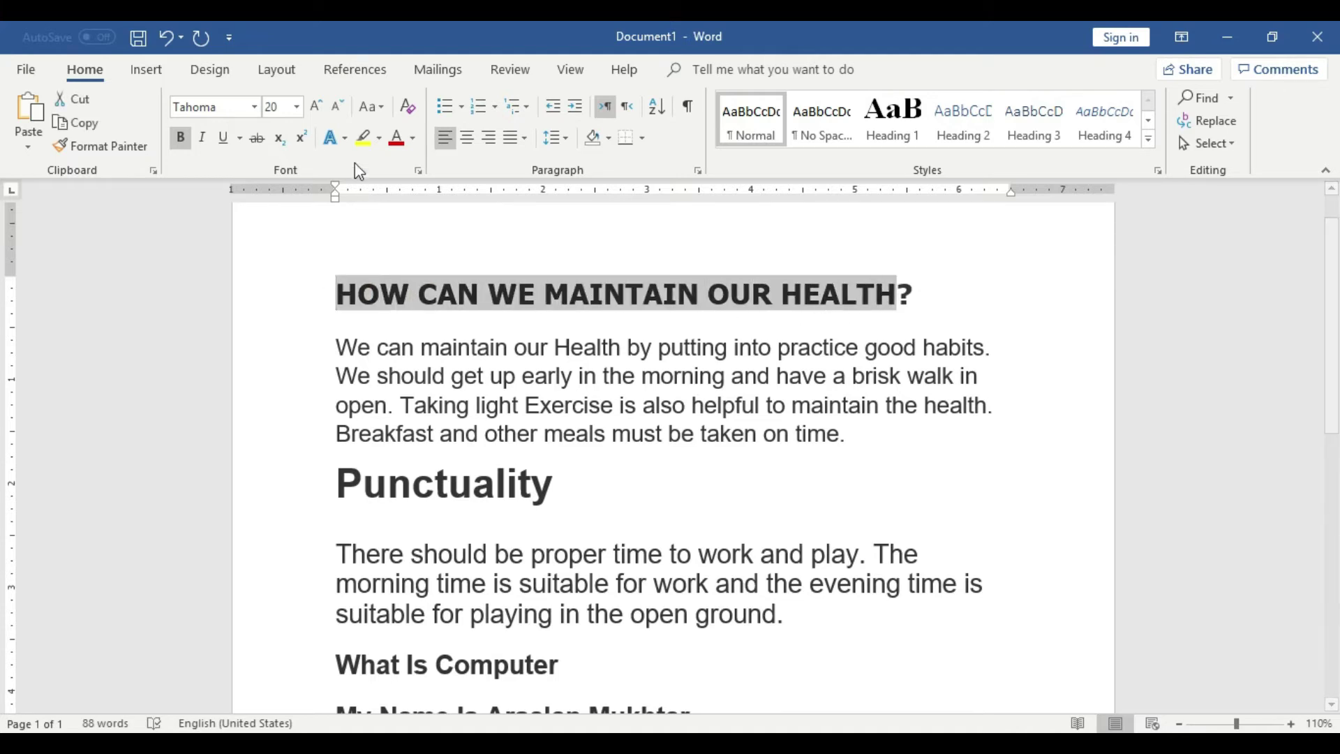
click(377, 106)
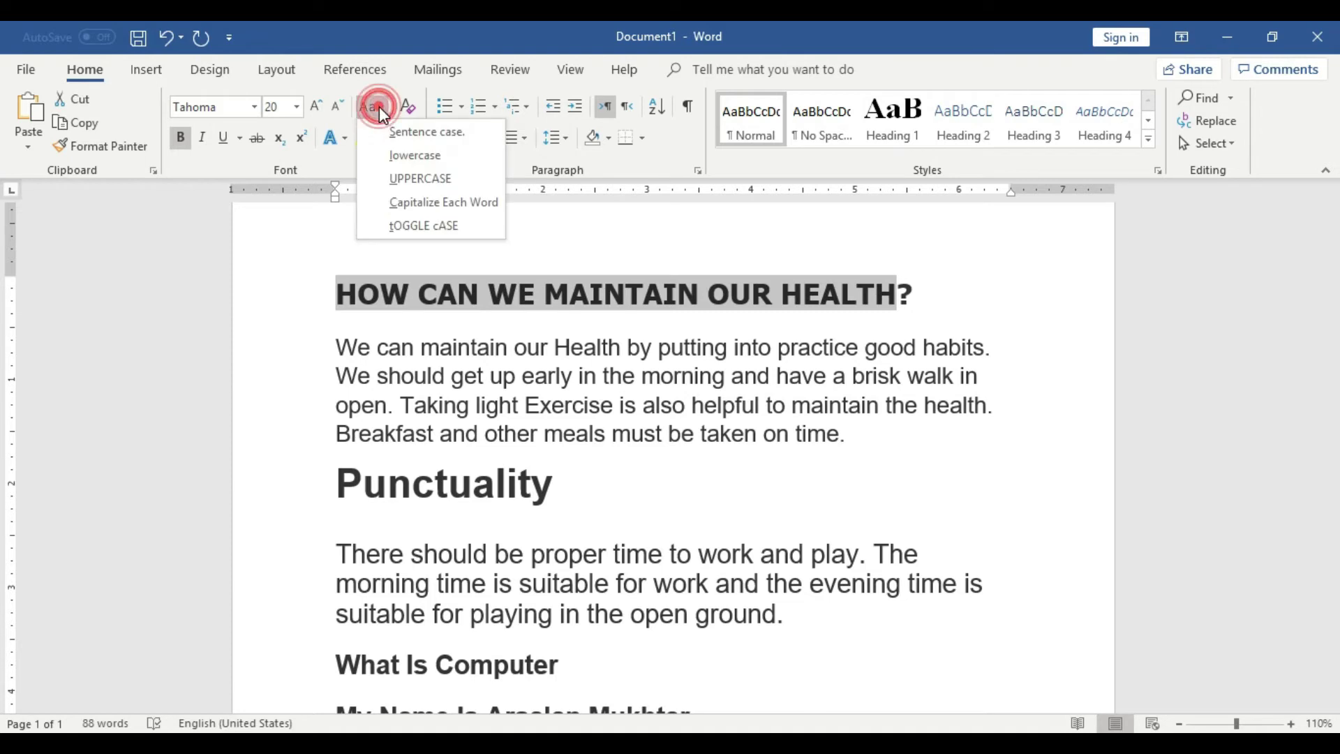
click(409, 161)
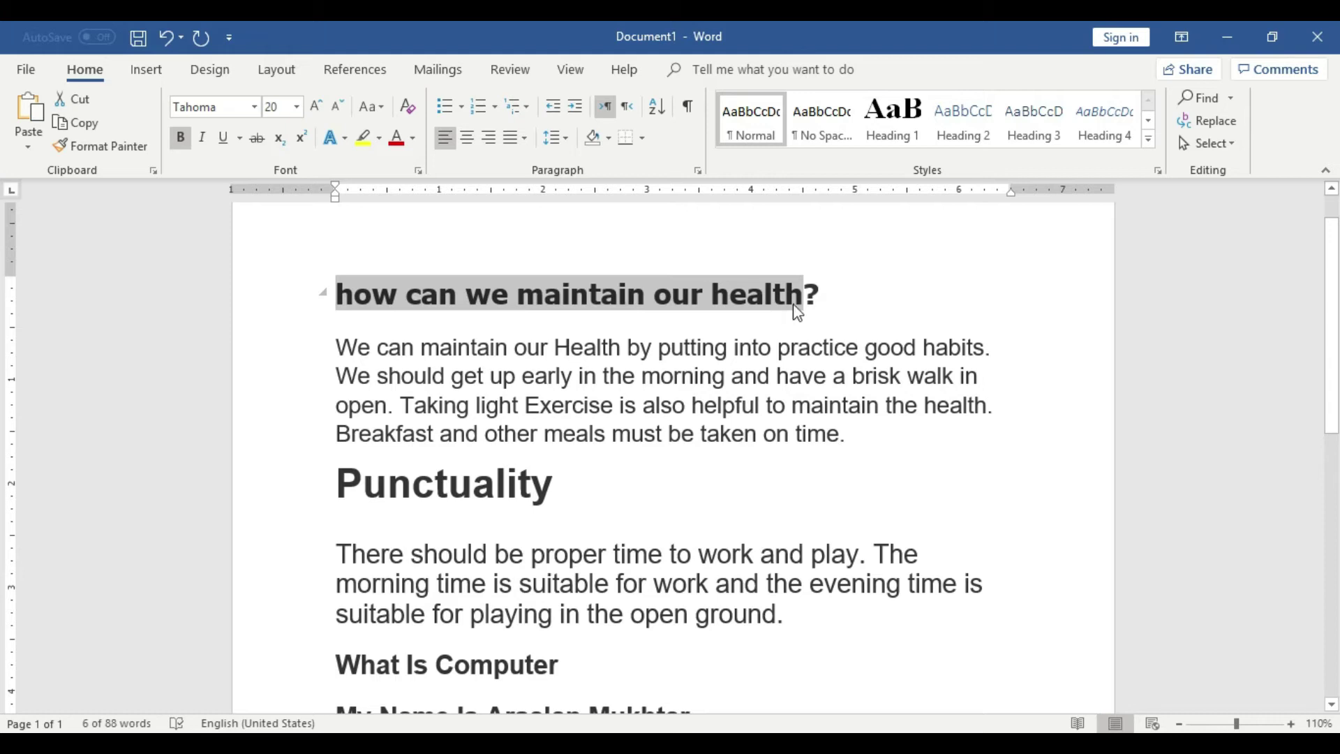
click(742, 375)
click(341, 347)
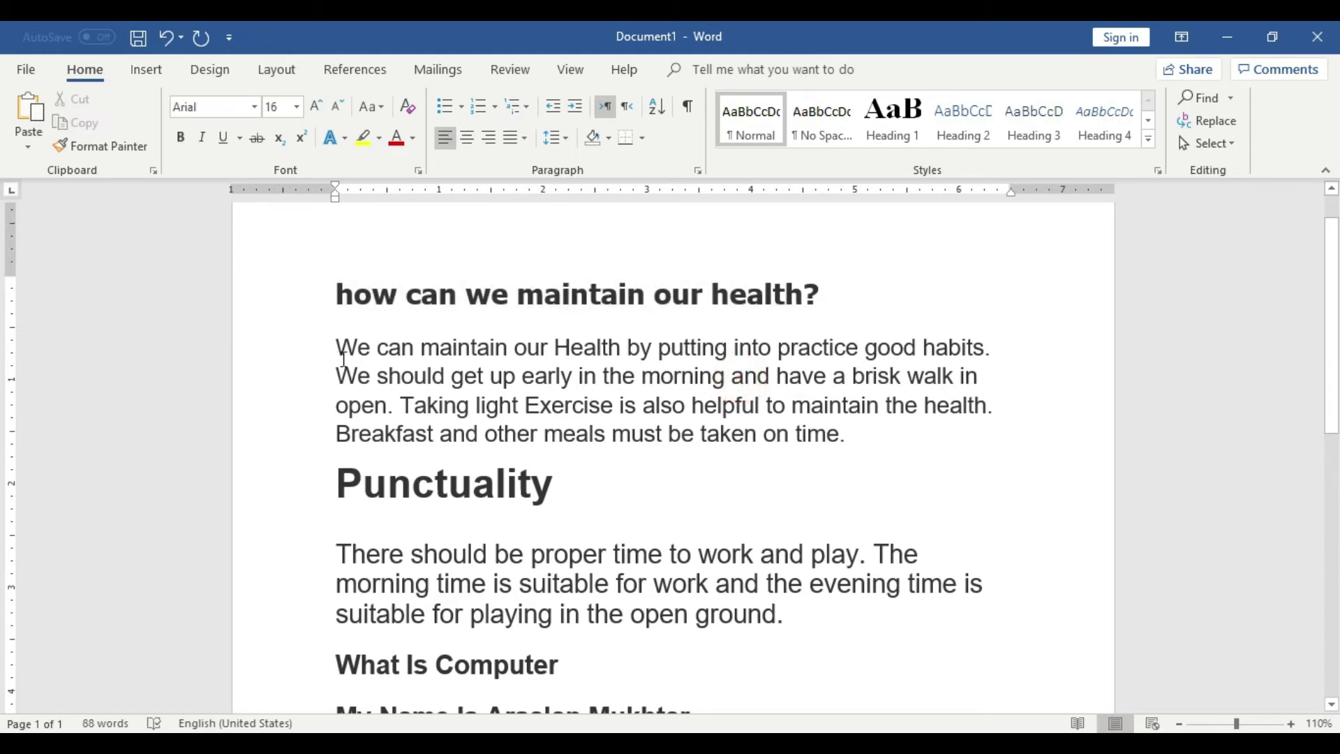
Step: Zoom in on the page and highlight the paragraph's first word 'We' in yellow
shift+click(726, 377)
click(840, 434)
double_click(365, 349)
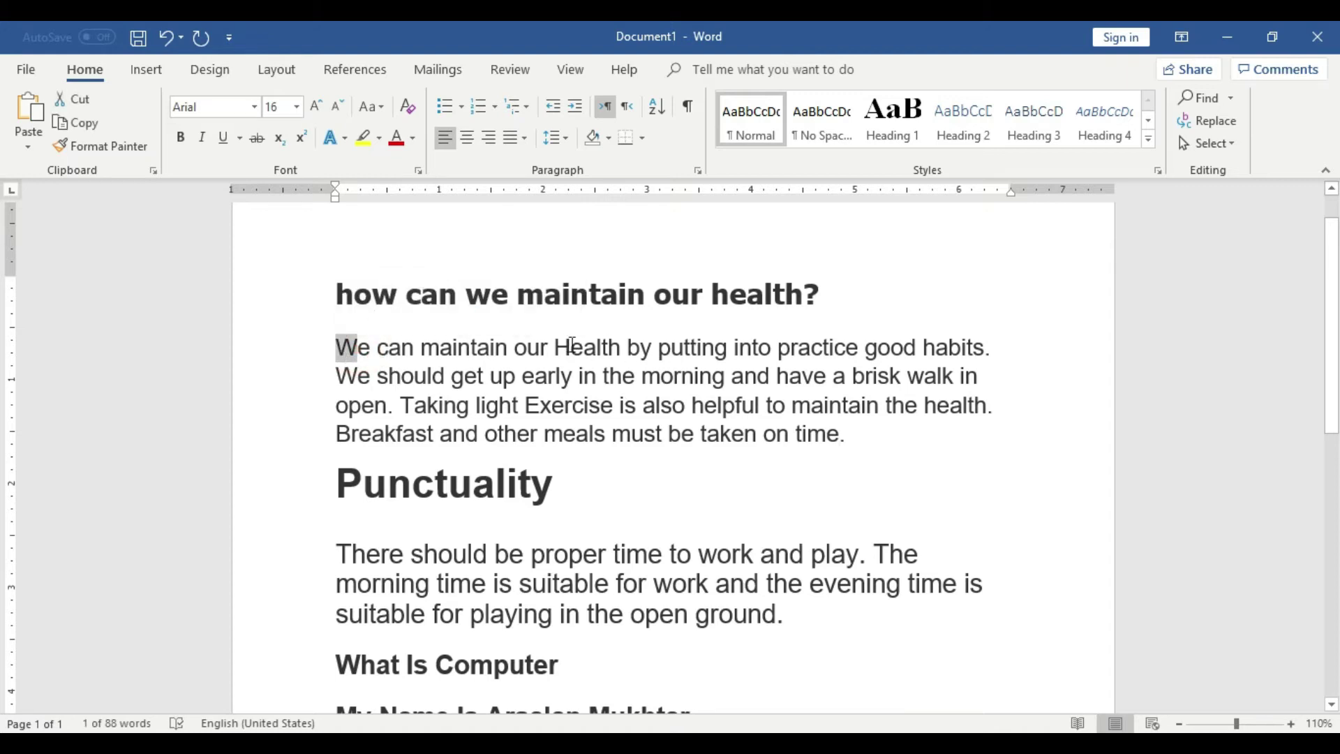
drag(570, 346, 555, 345)
click(1292, 724)
click(1292, 724)
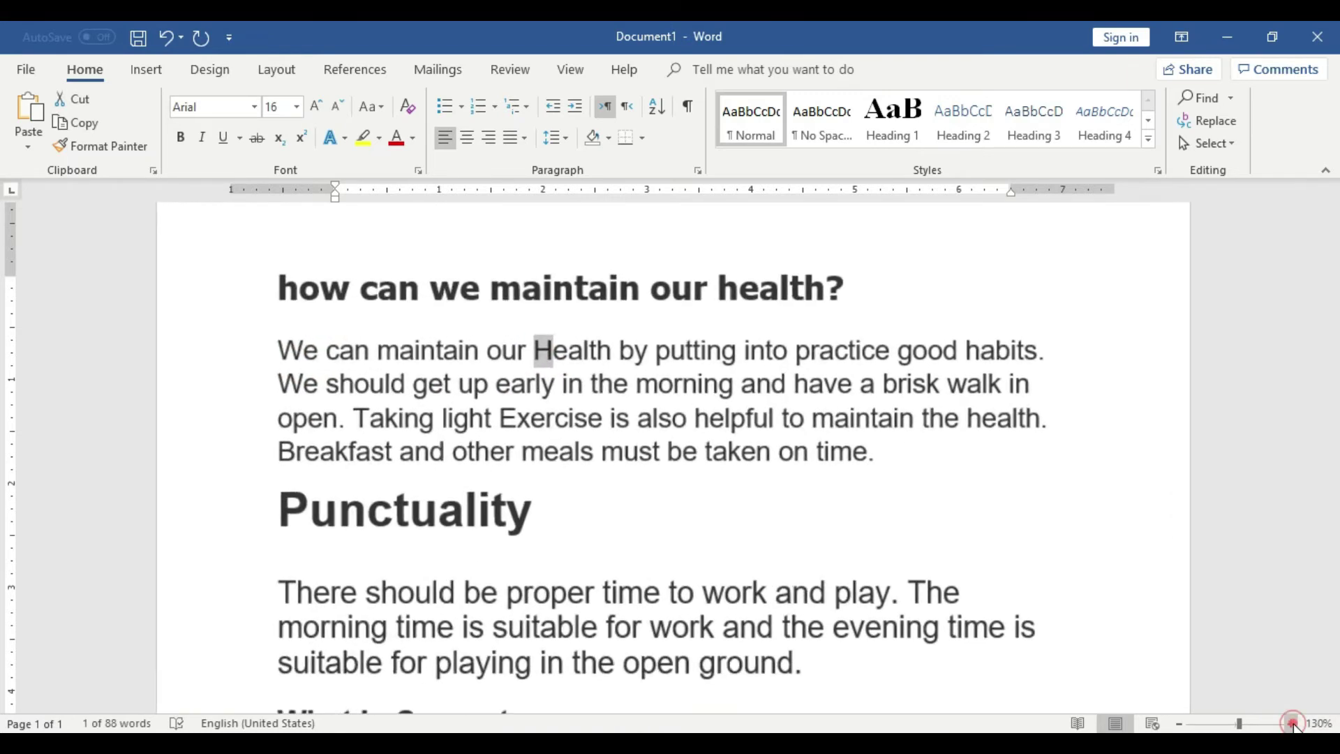
click(1293, 725)
click(931, 419)
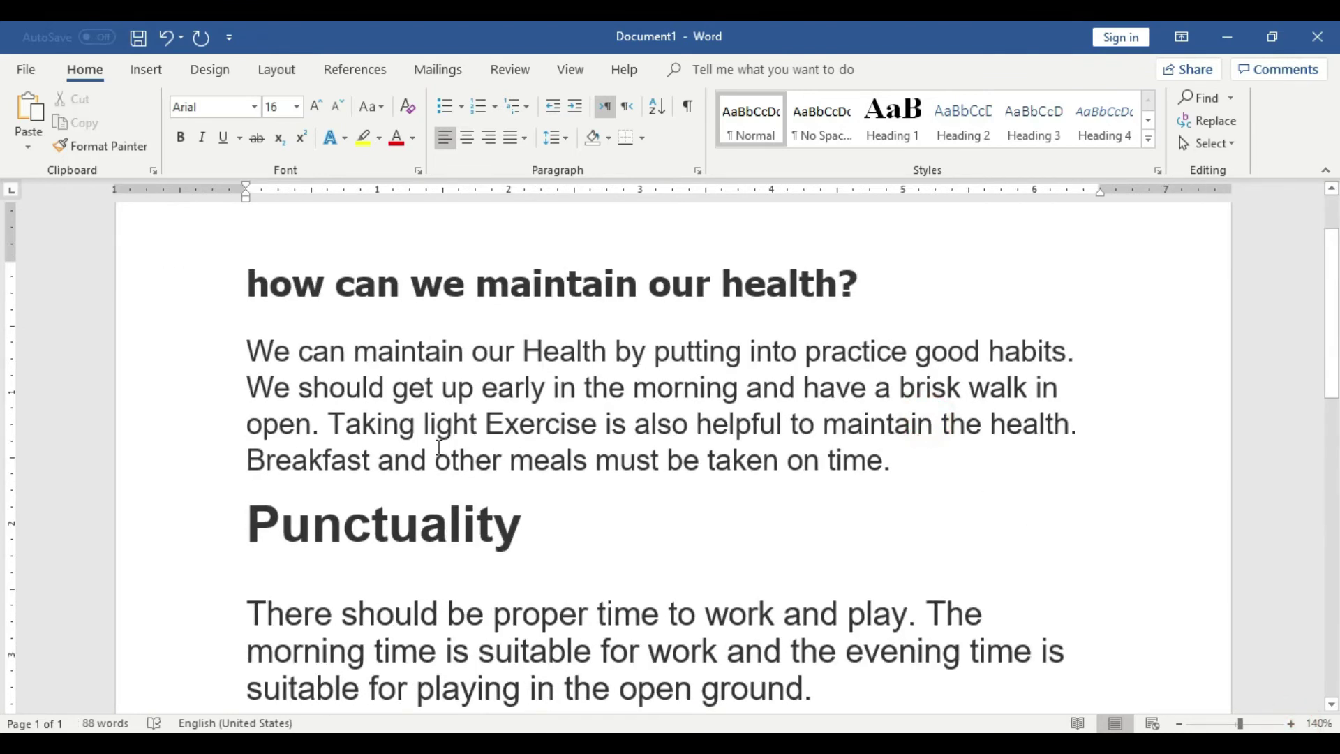
double_click(271, 351)
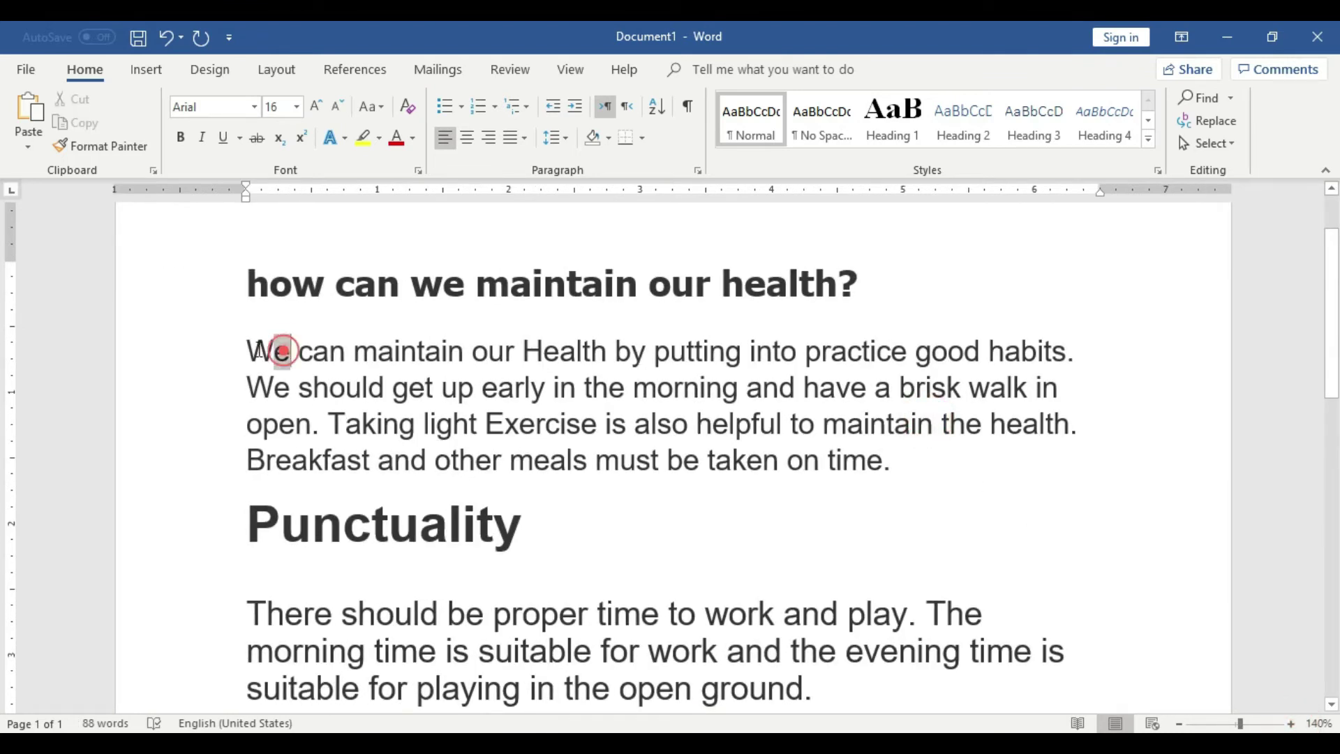
click(345, 142)
click(364, 137)
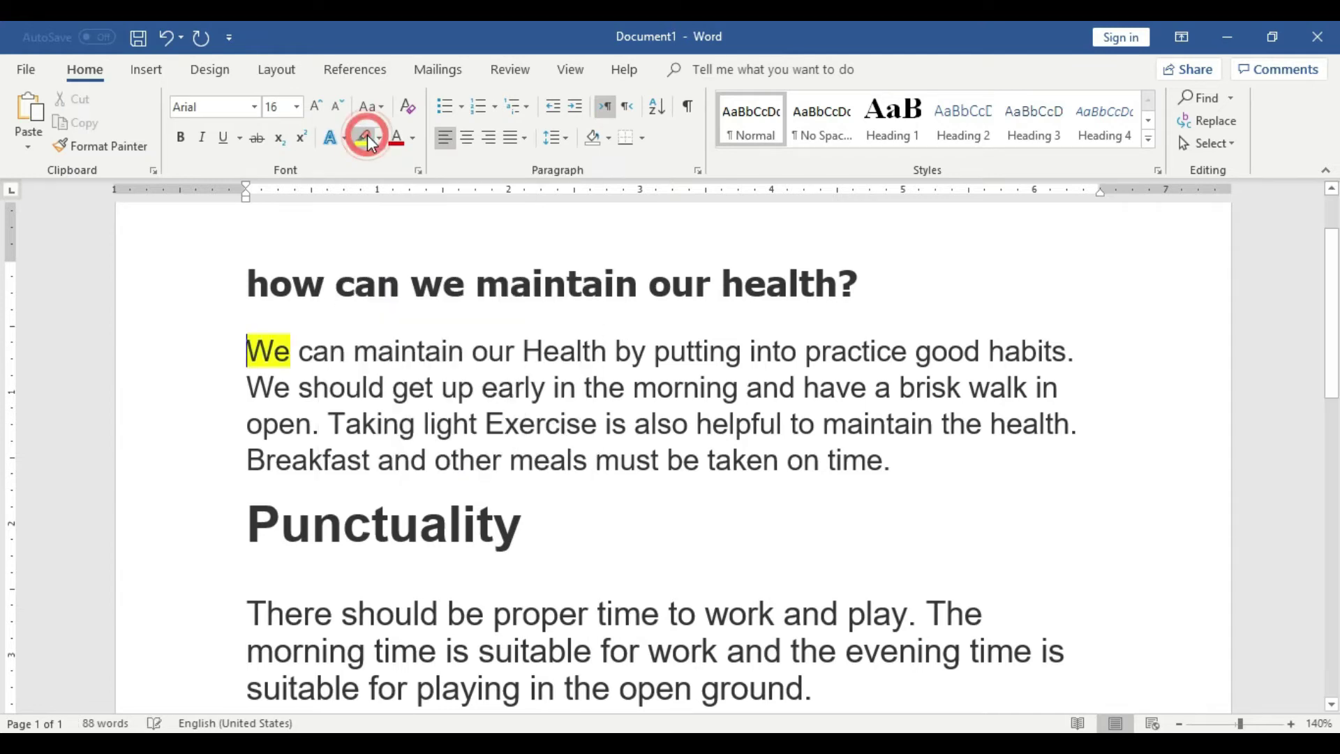
Step: Highlight 'Health', 'We', 'Taking', 'Exercise' and 'Breakfast' in yellow as well
drag(524, 349, 604, 347)
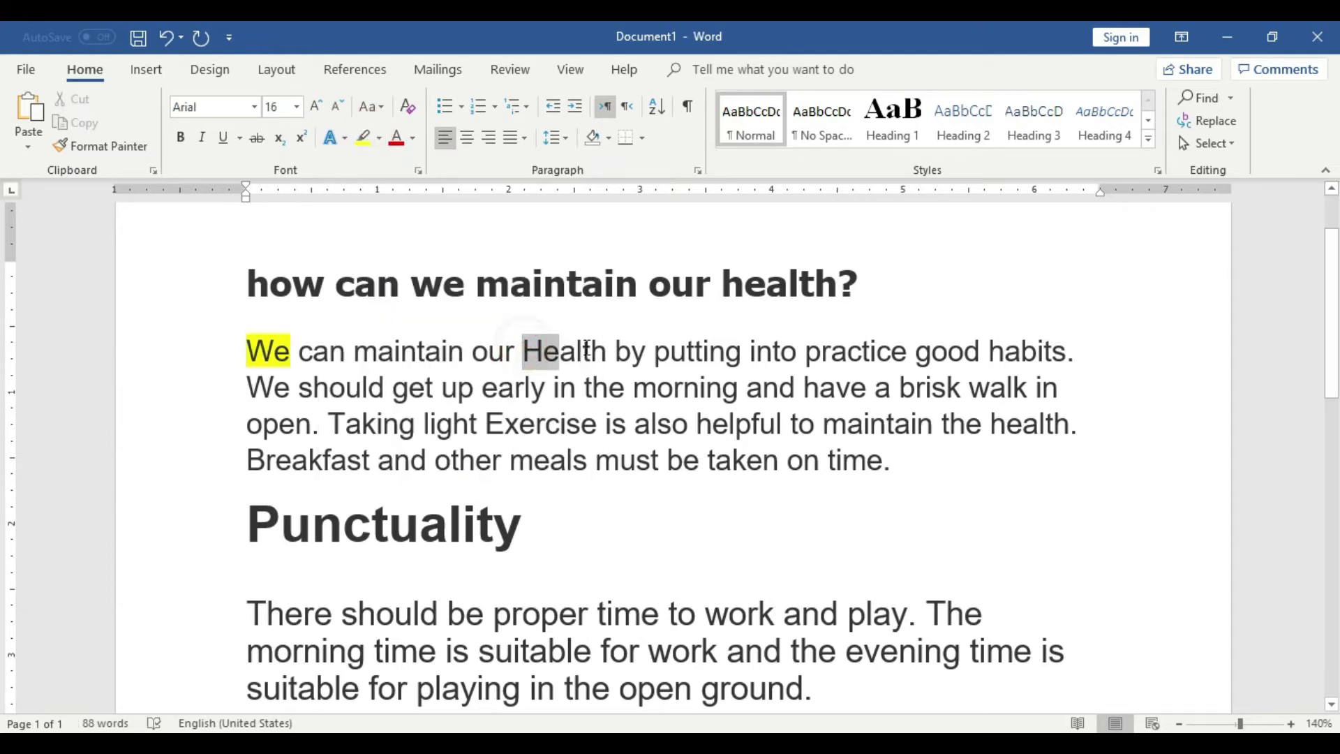
click(363, 136)
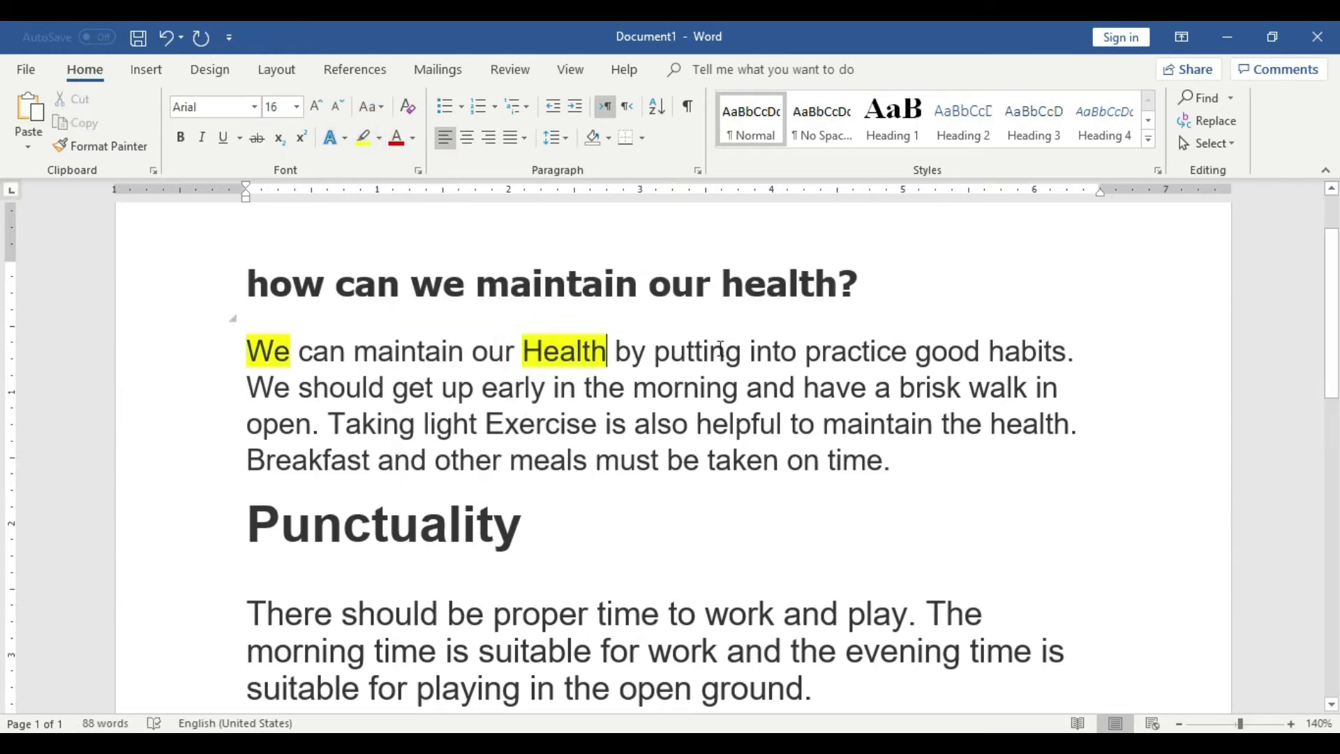
drag(292, 388, 247, 389)
click(363, 137)
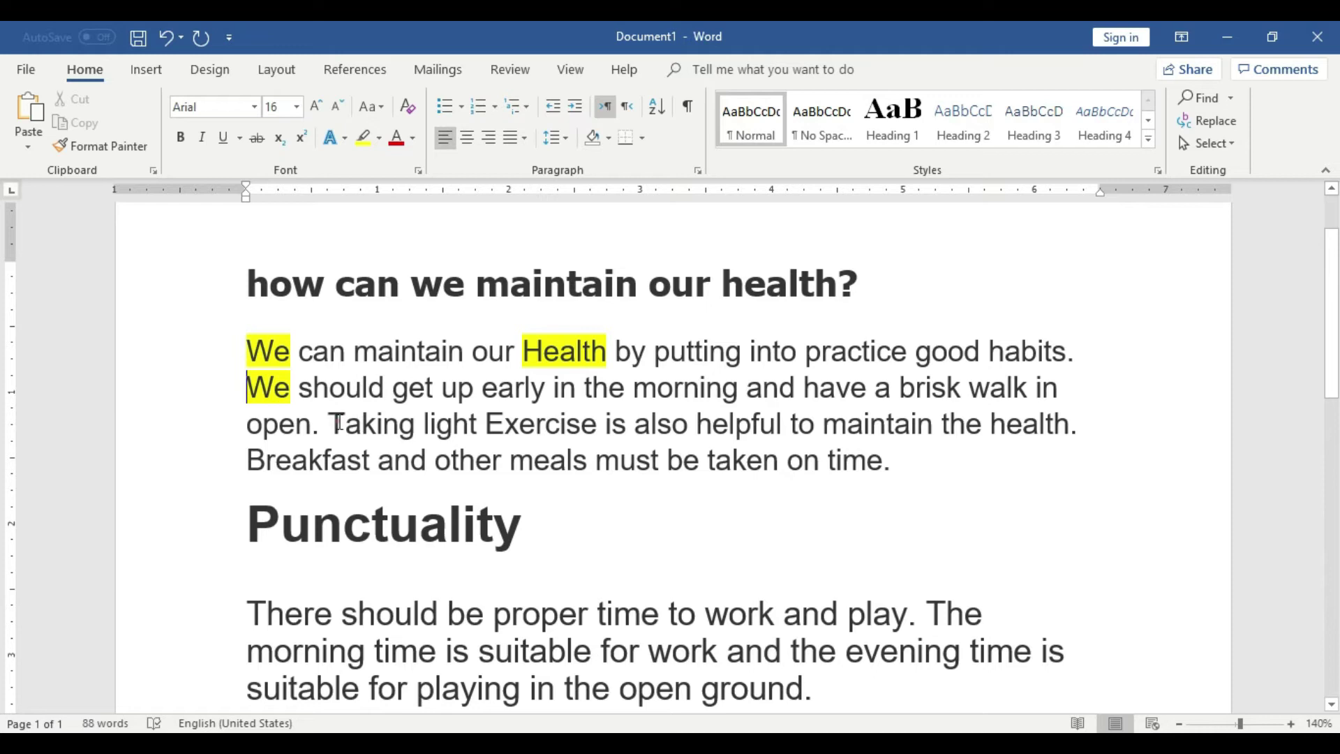
drag(328, 423, 415, 423)
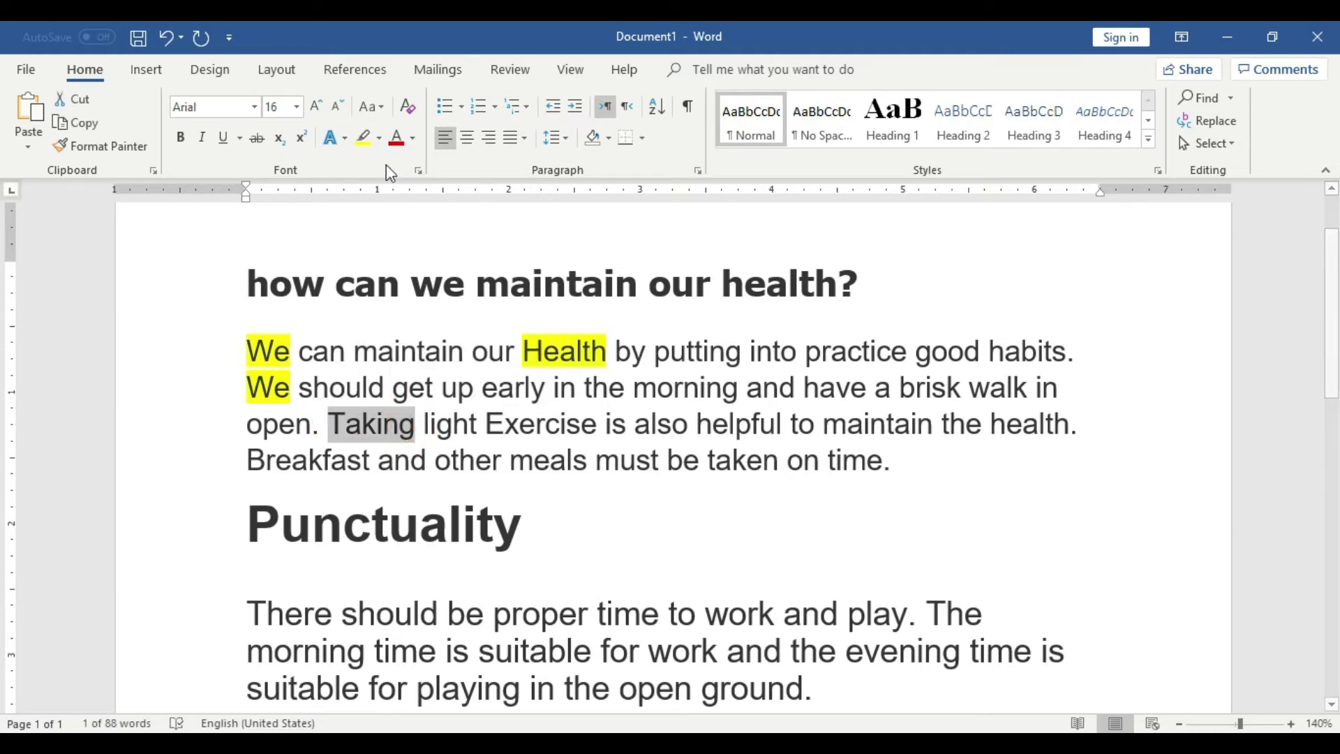
click(363, 137)
drag(487, 423, 598, 423)
click(363, 137)
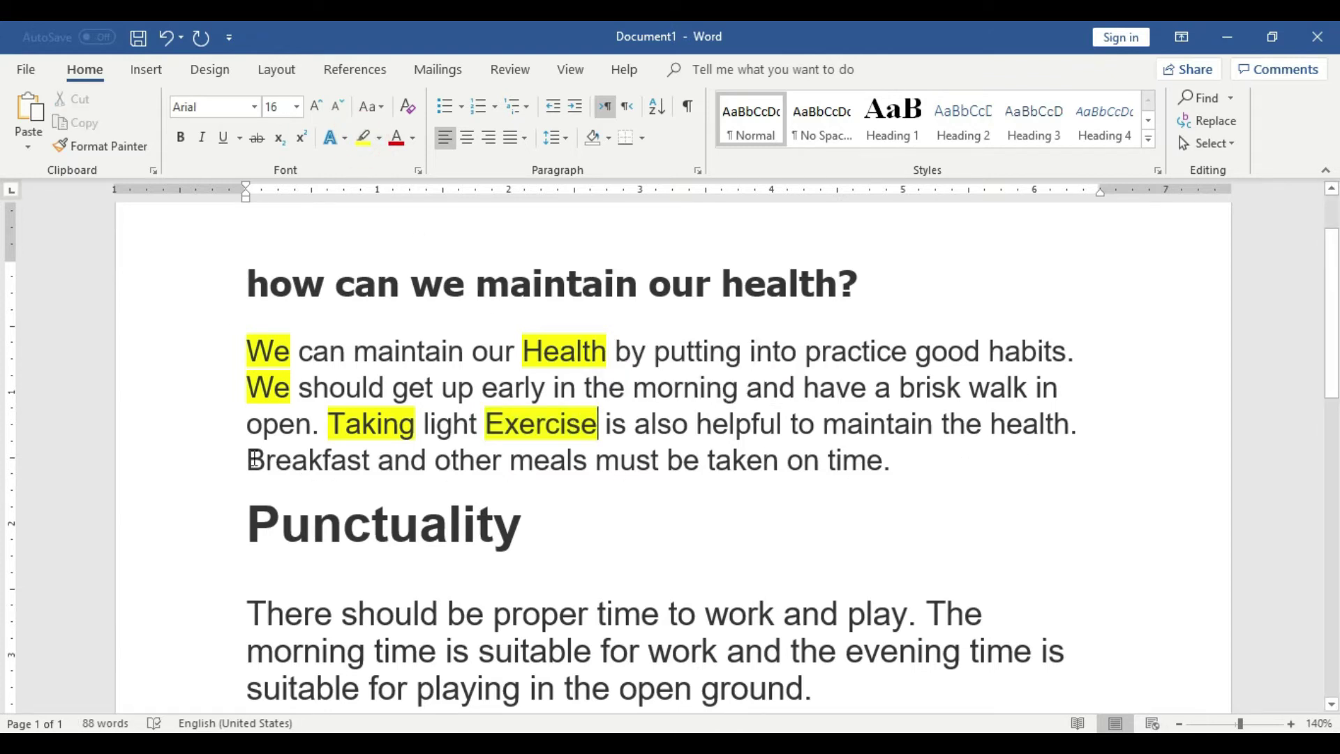
drag(250, 460, 369, 462)
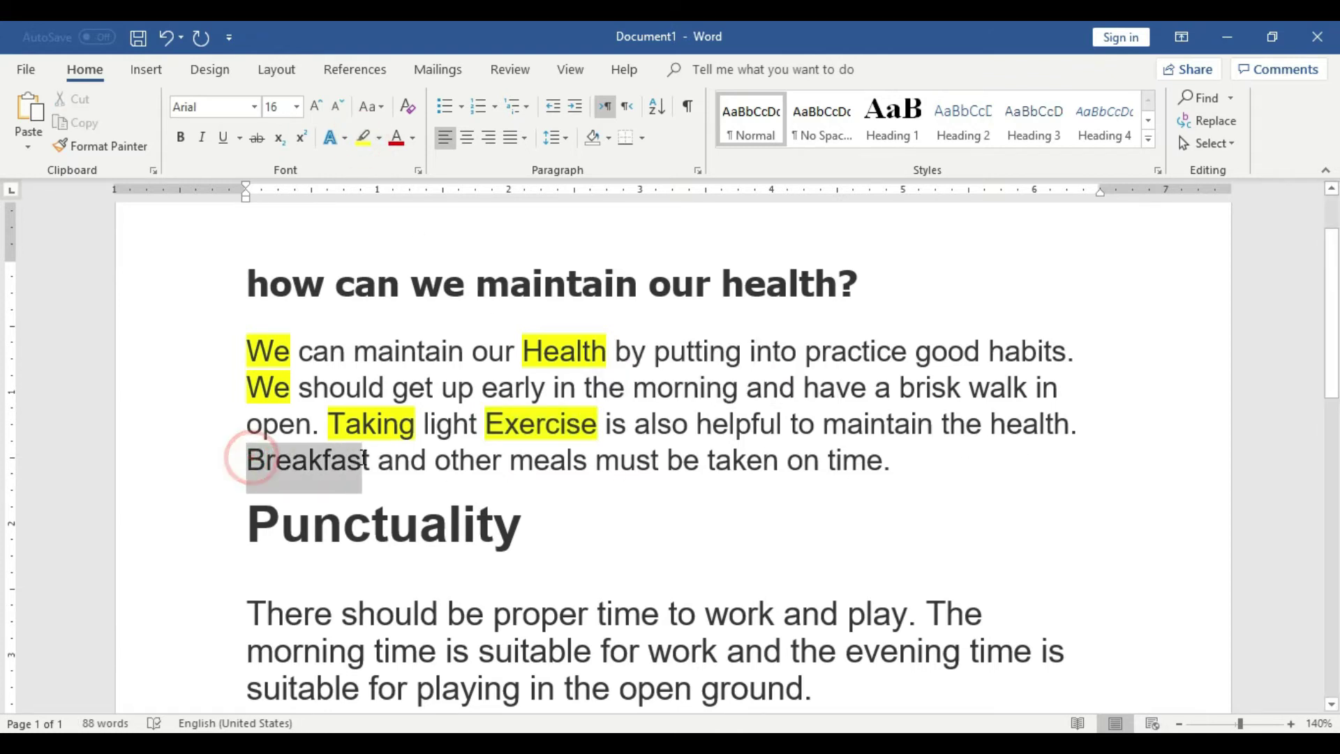
click(364, 140)
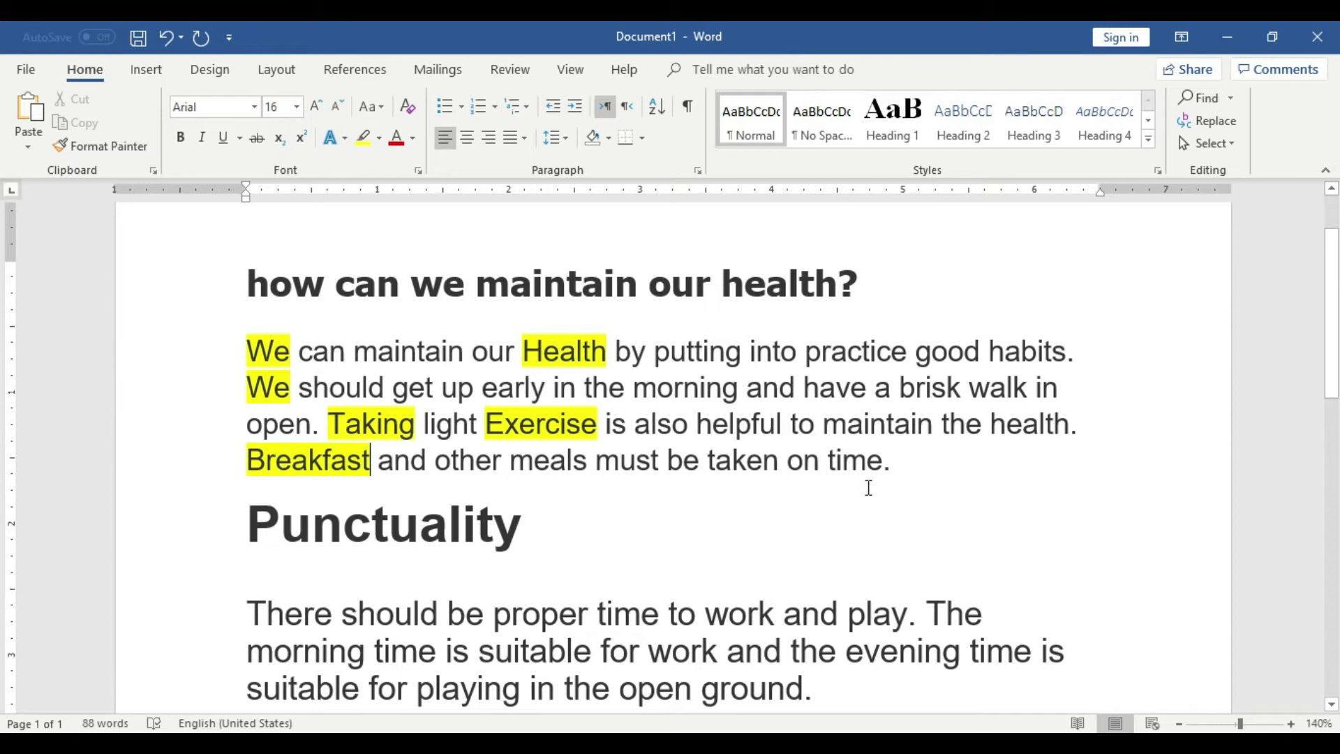
Step: Make the whole health paragraph lowercase, then convert it to UPPERCASE
drag(897, 464, 267, 360)
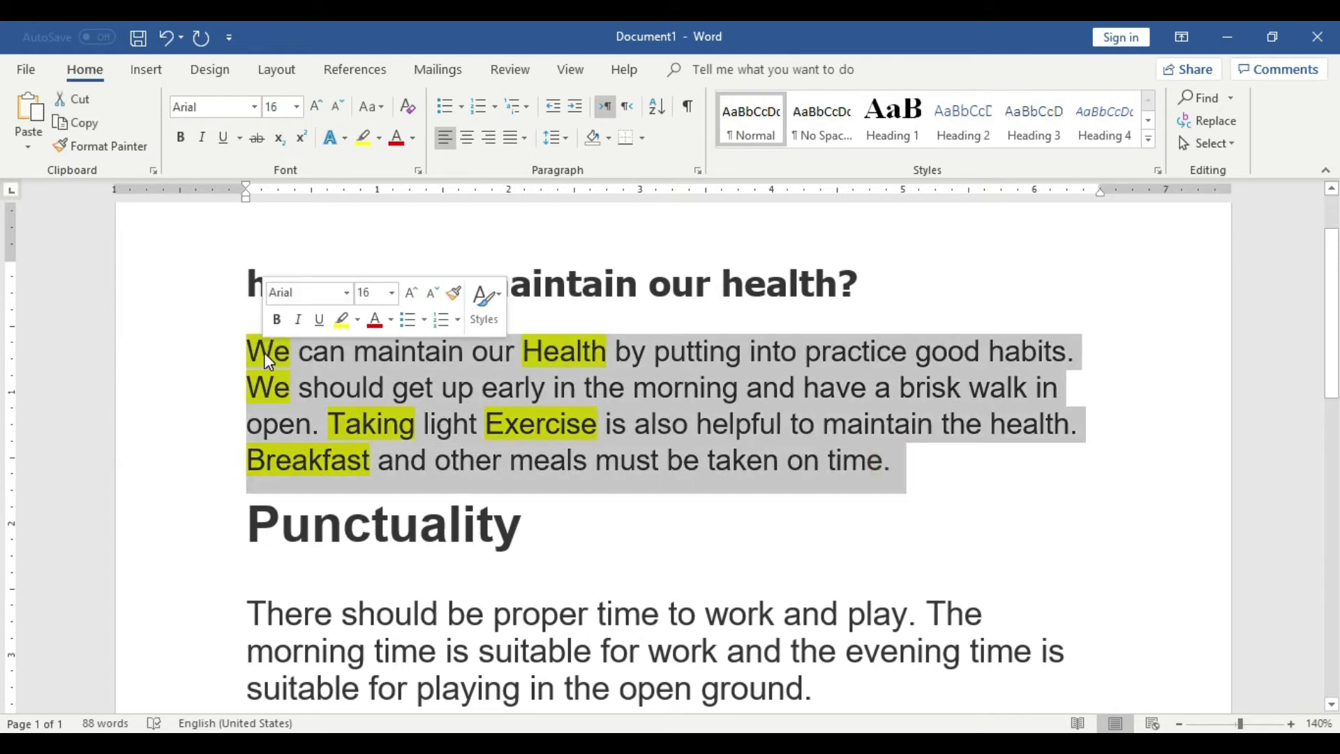
click(380, 103)
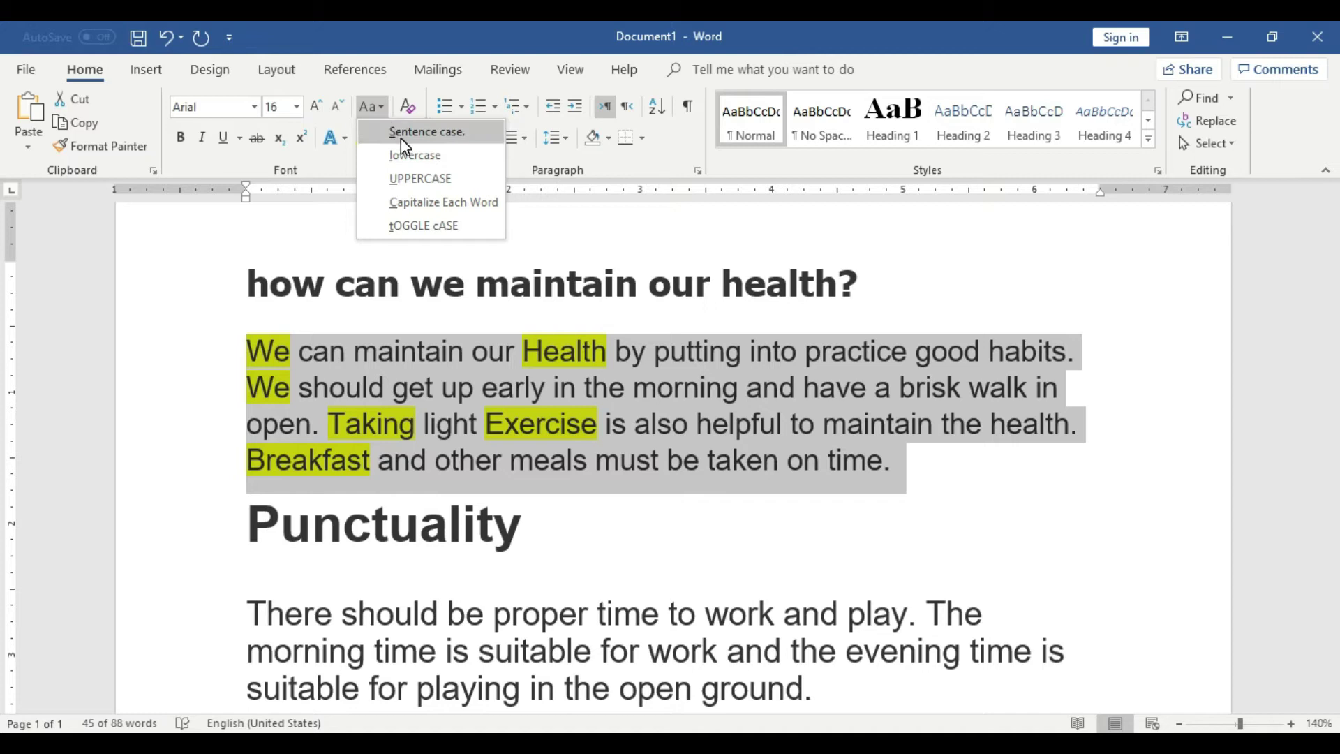
click(417, 156)
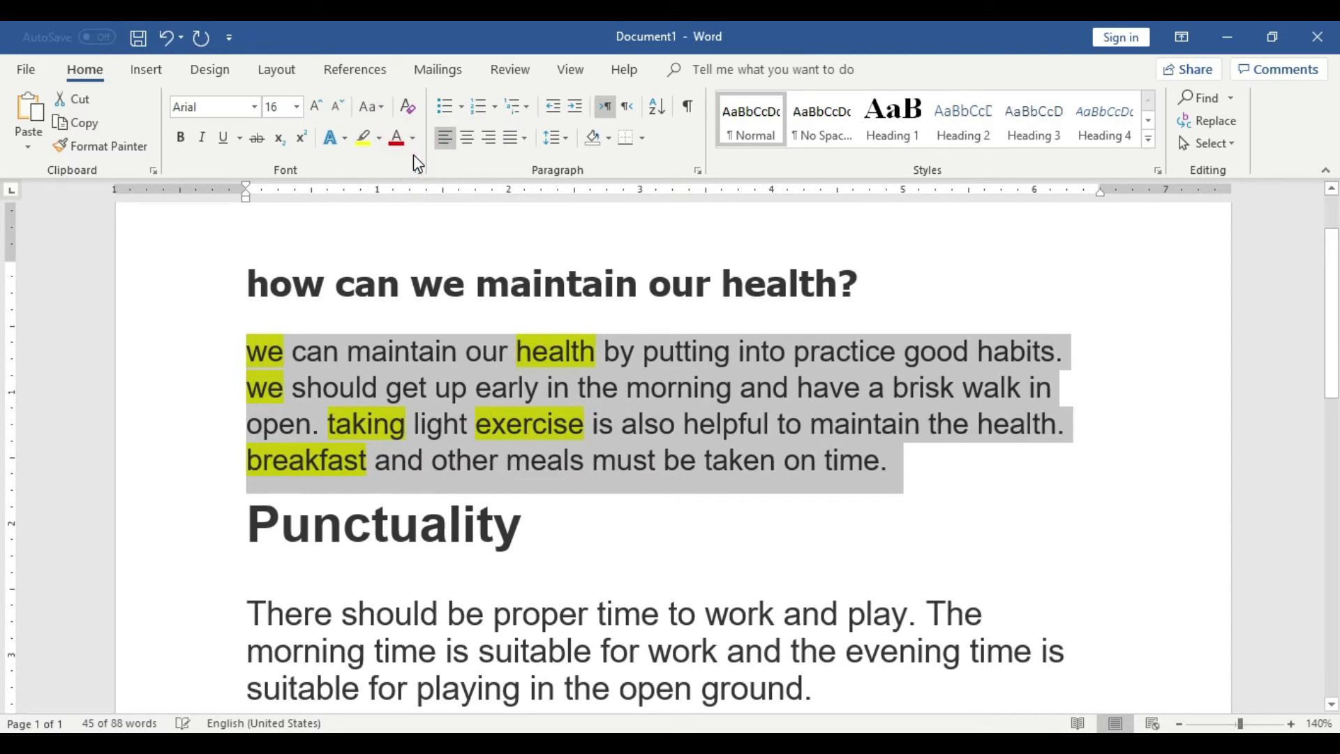
click(584, 464)
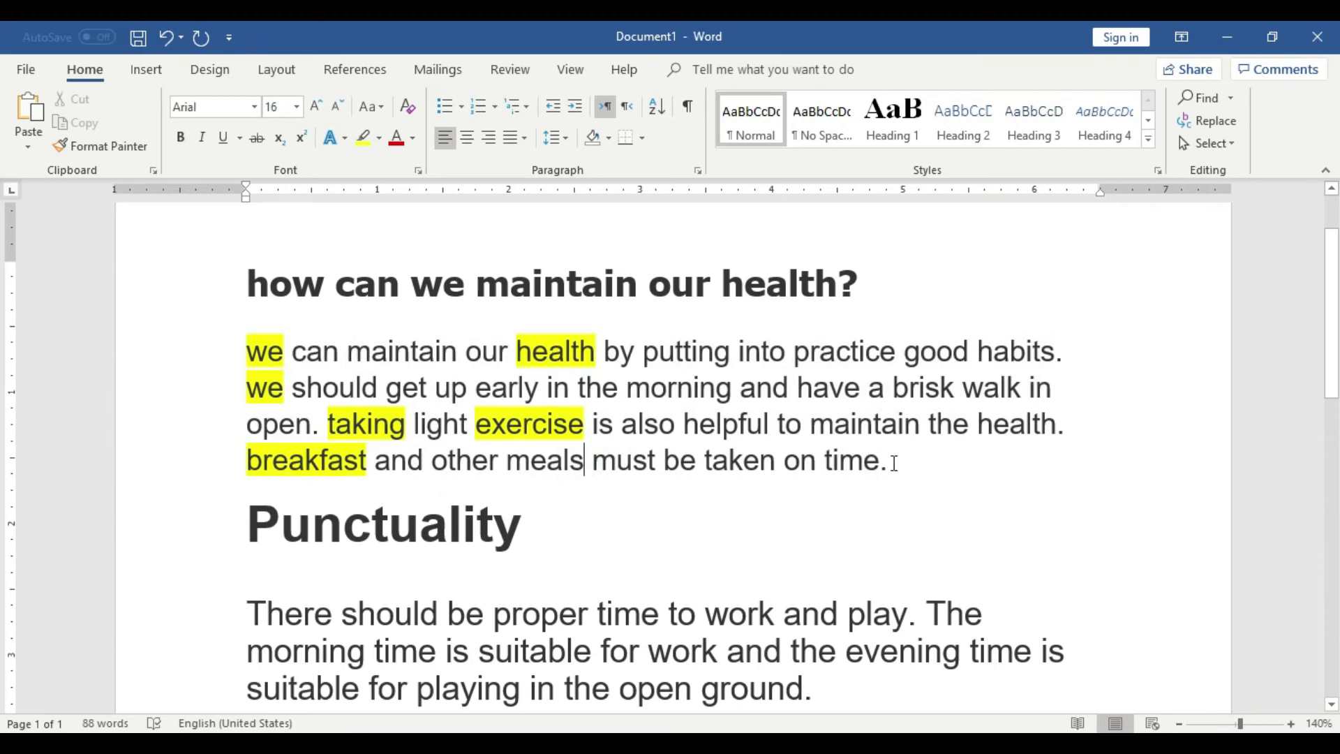
drag(886, 465, 246, 349)
click(377, 106)
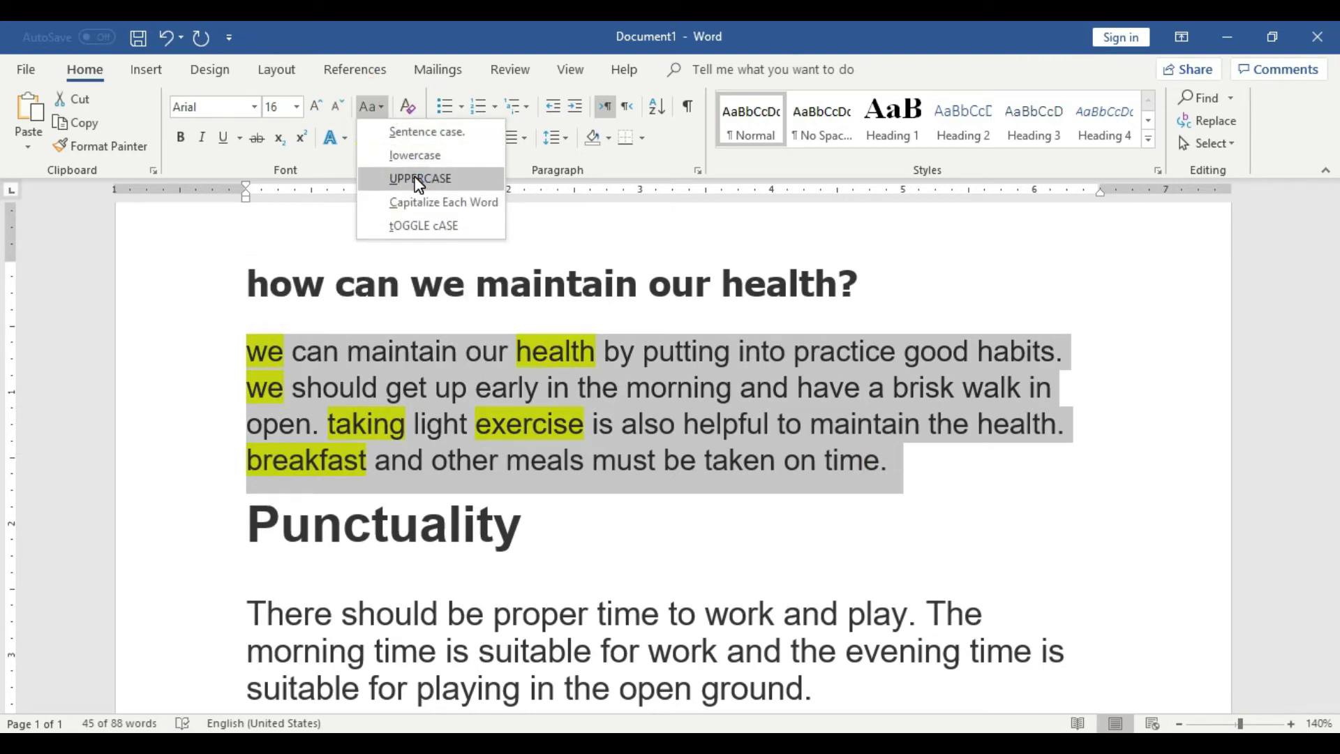
click(419, 180)
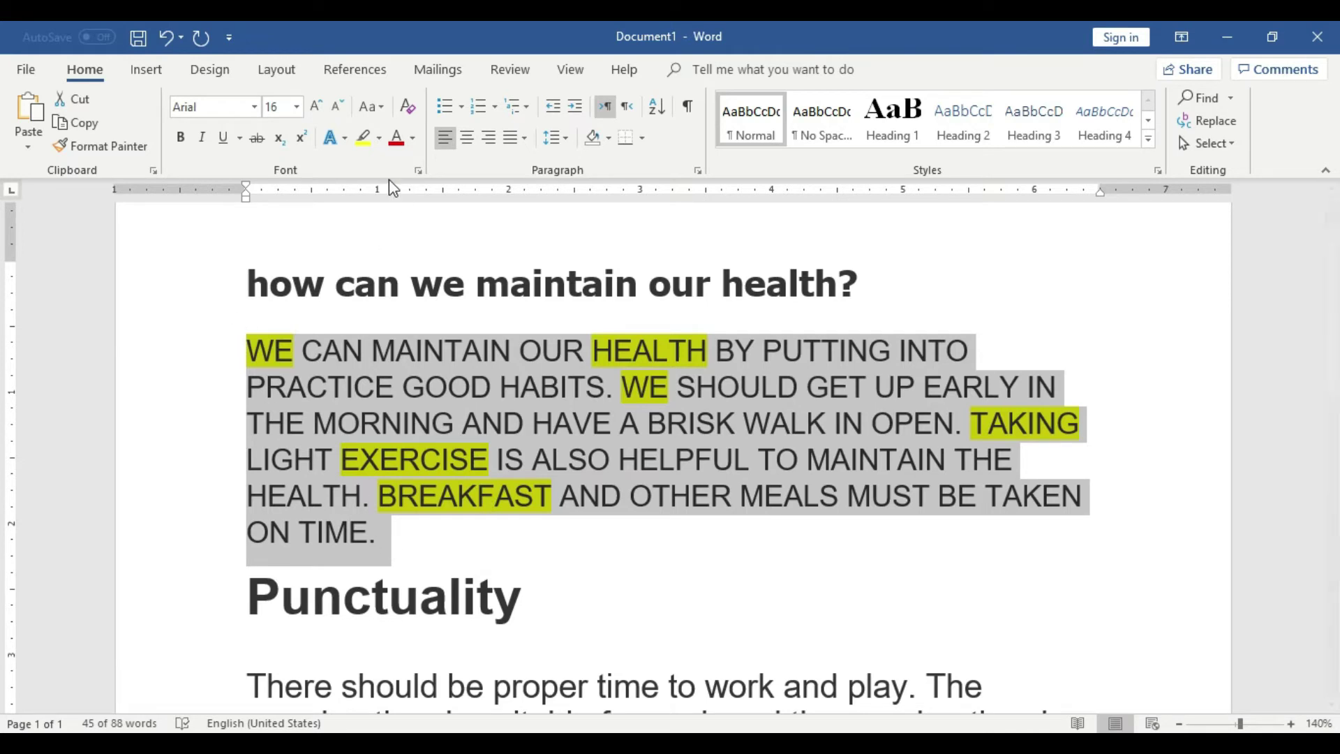
Step: Switch the health paragraph to Capitalize Each Word, then finally to Sentence case
click(372, 107)
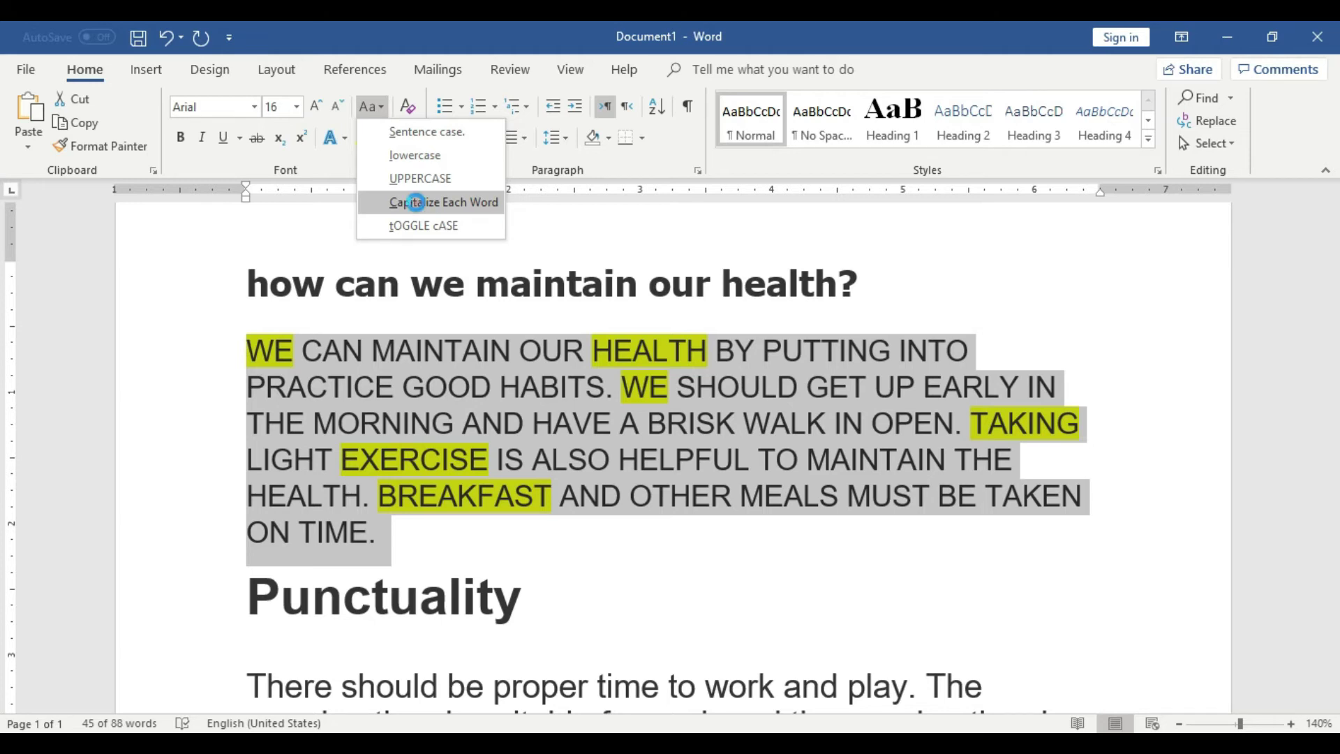
click(416, 202)
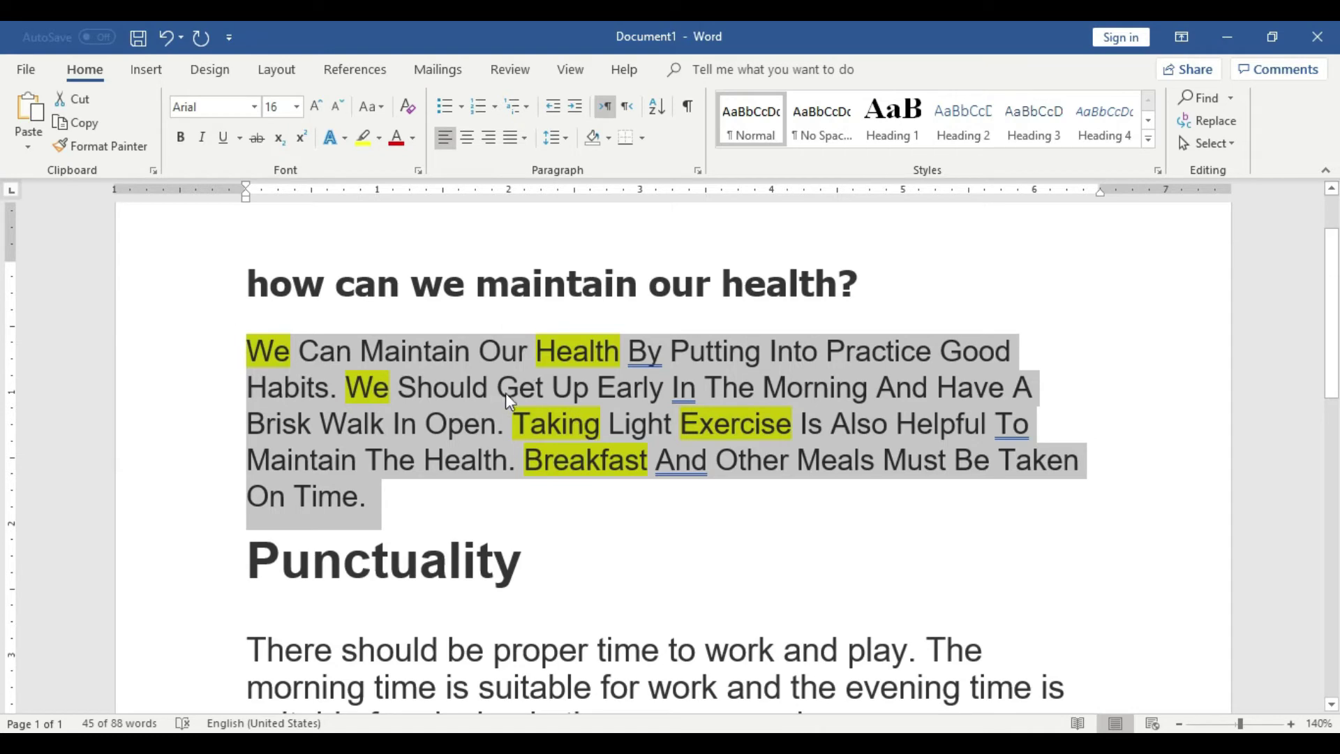
click(384, 106)
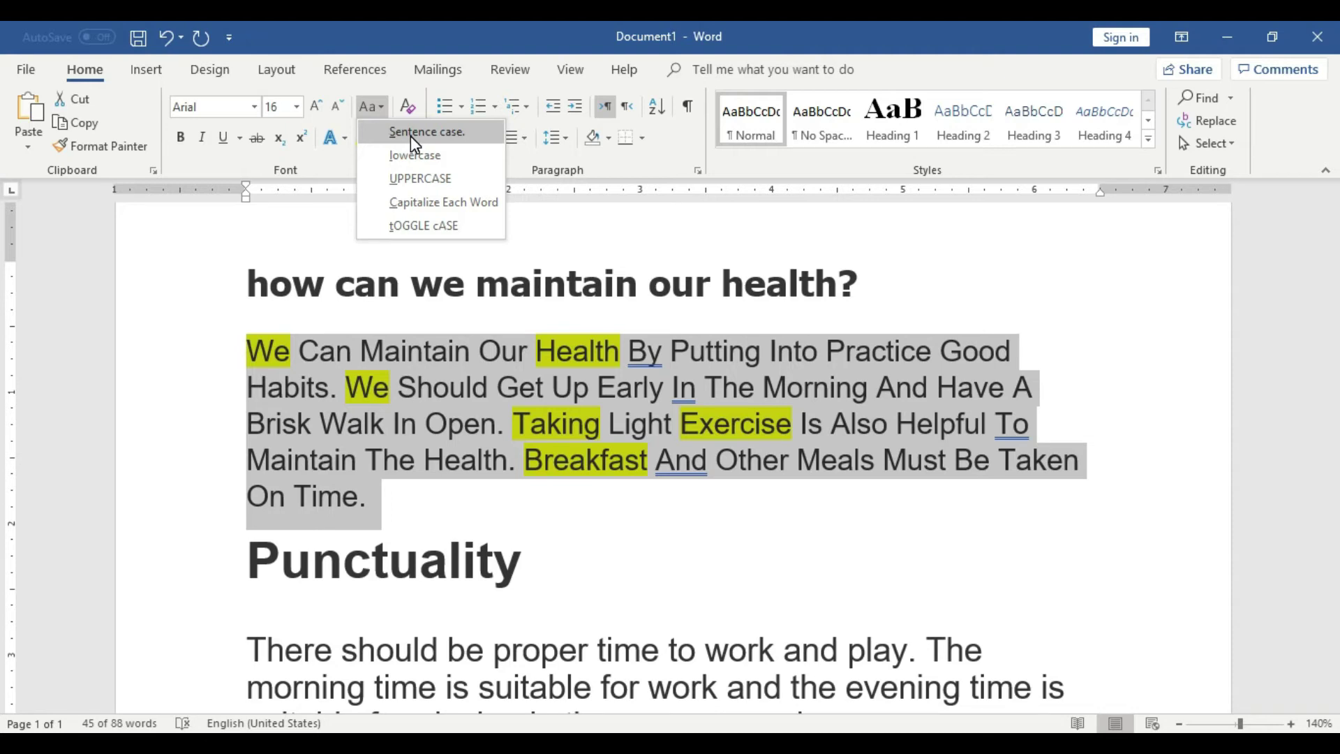
click(414, 134)
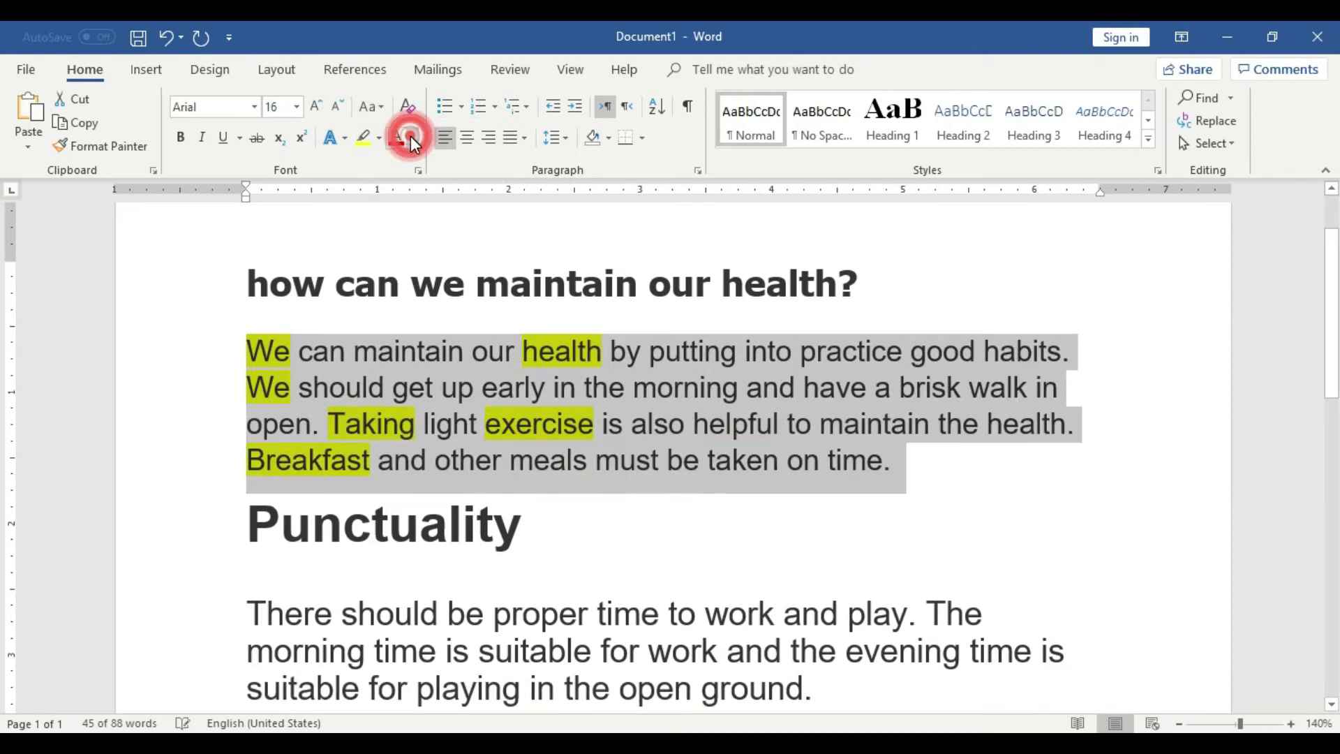
Step: Retype the capital T of 'The' and 'There' as lowercase t in the Punctuality paragraph
click(548, 465)
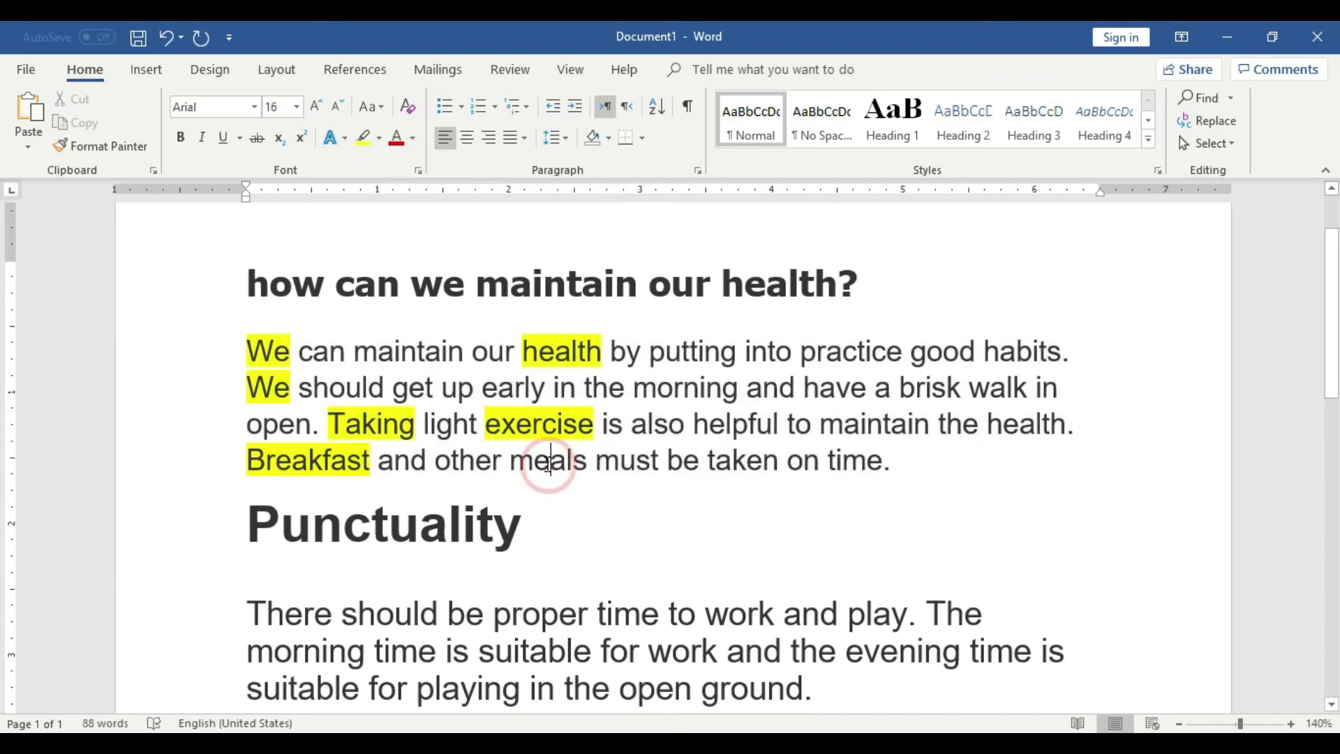
drag(248, 352, 1075, 362)
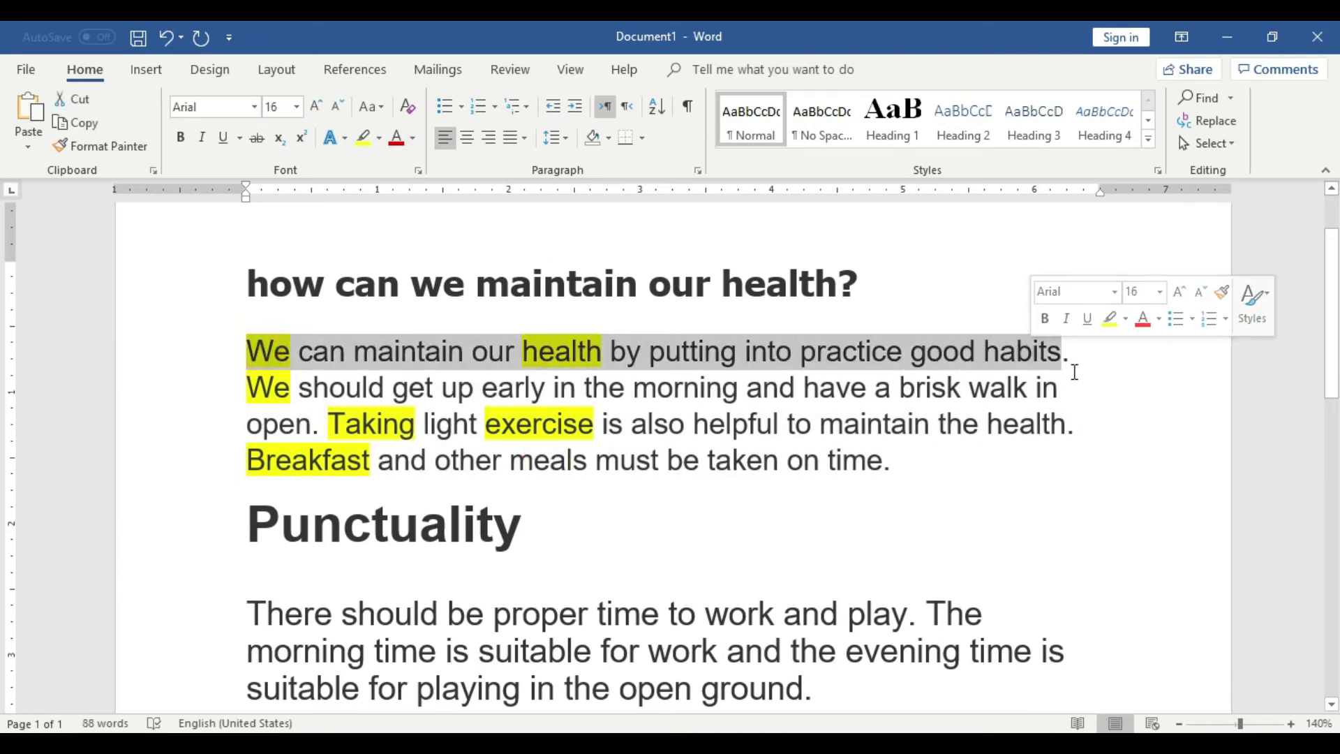
click(1077, 365)
drag(274, 387, 255, 387)
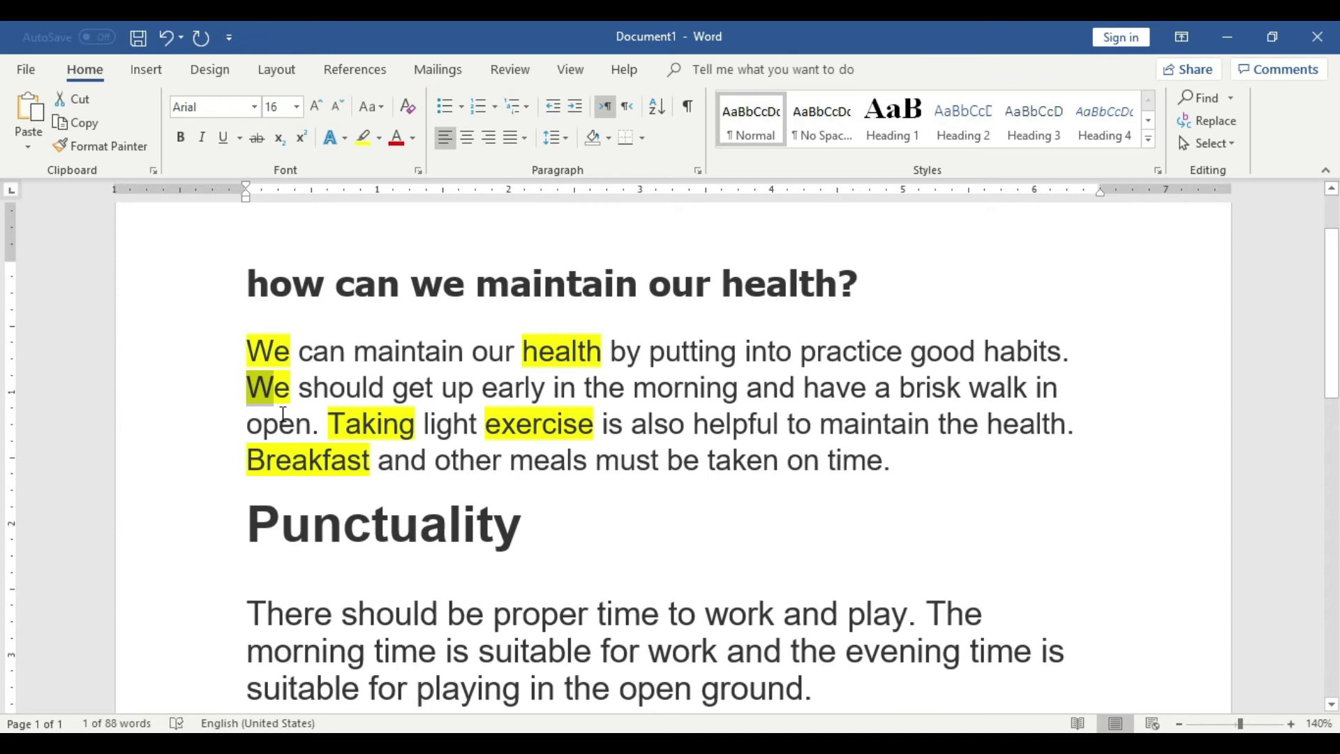
scroll(282, 414, down, 3)
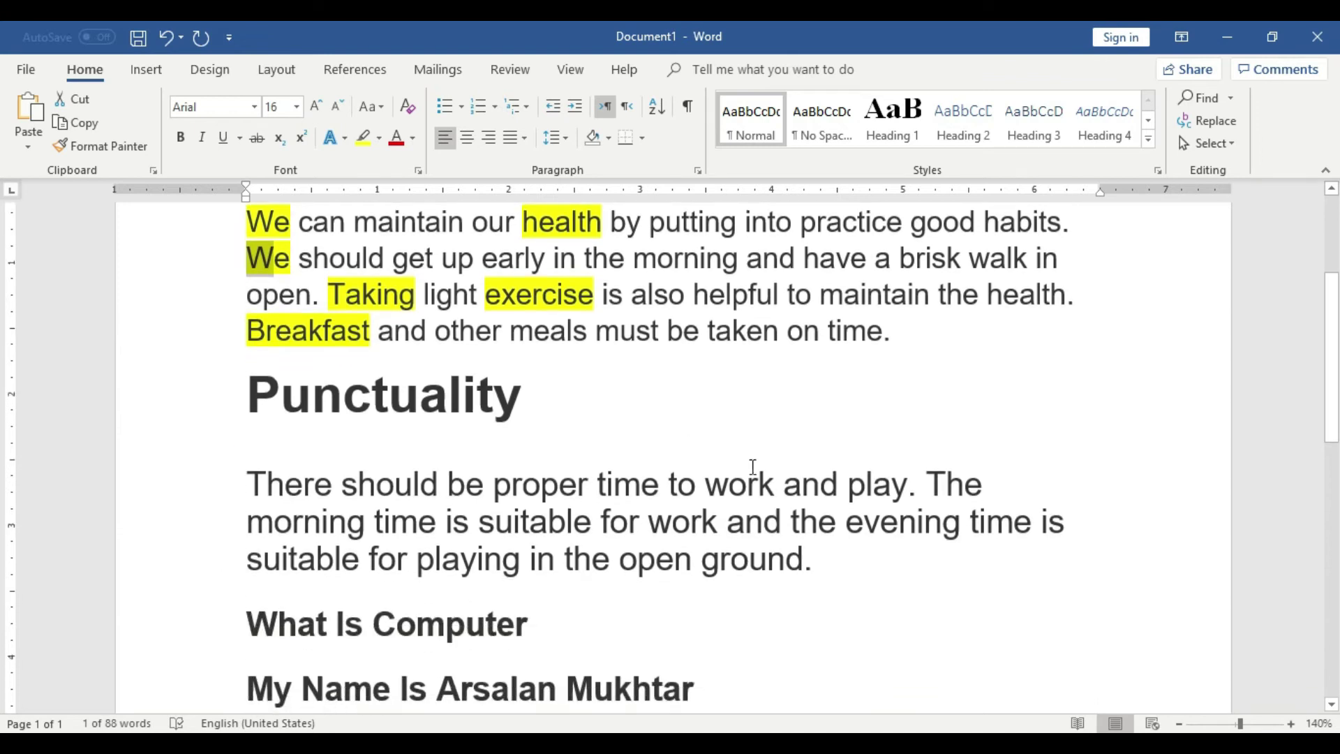
click(944, 482)
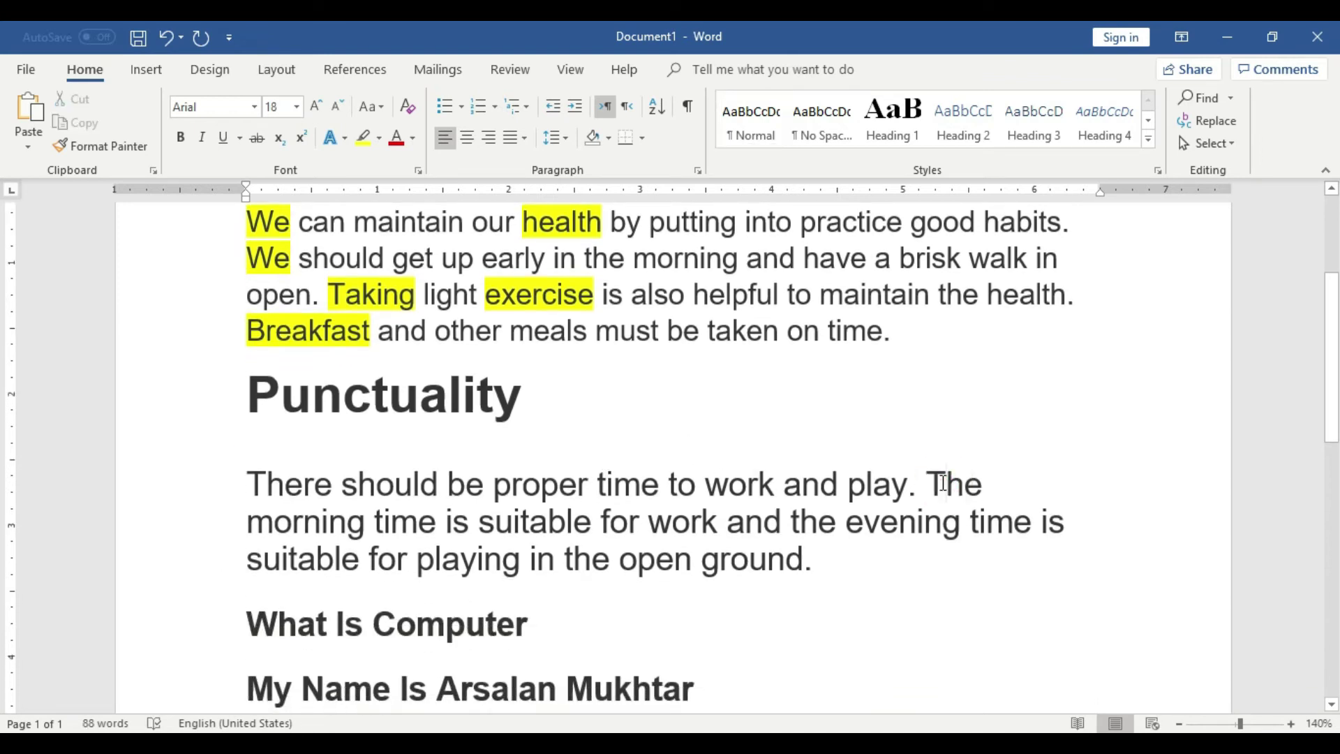
key(BackSpace)
text(the morning)
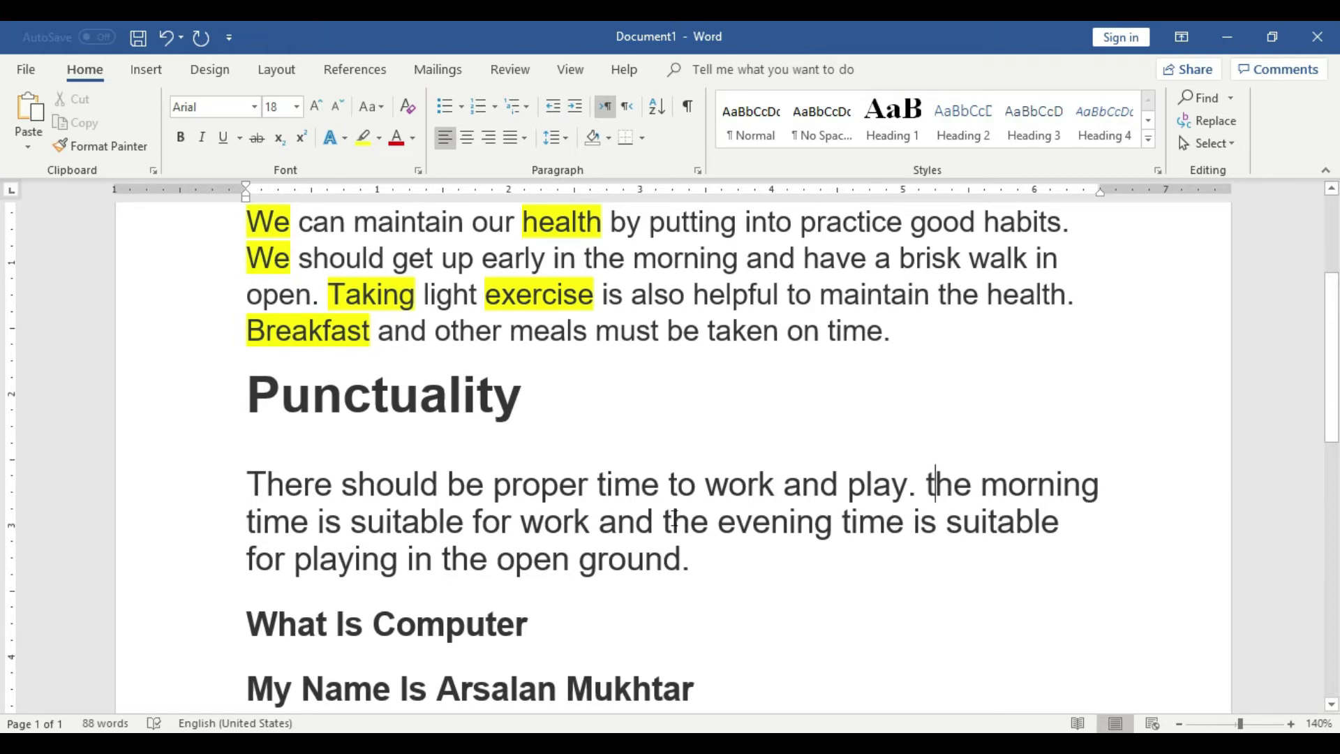
click(268, 481)
key(BackSpace)
text(t)
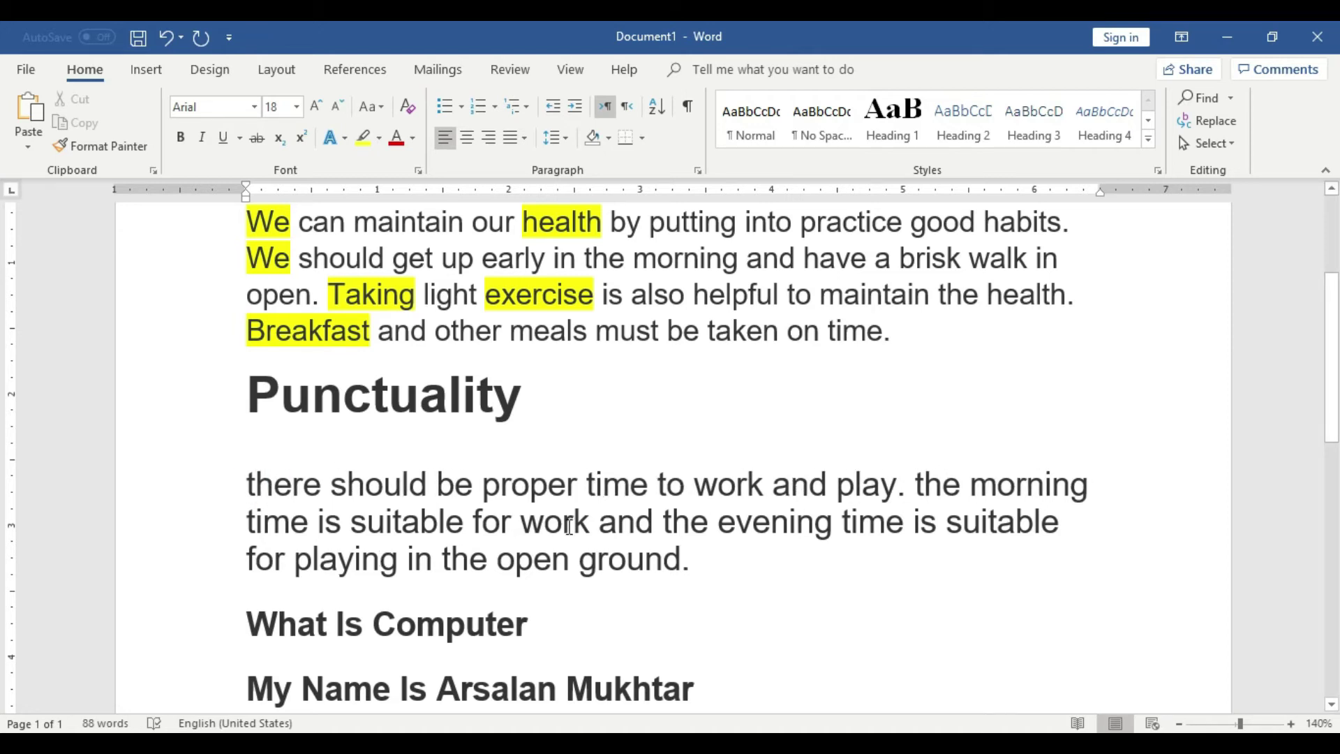
Step: Apply Sentence case to the whole Punctuality paragraph
click(694, 561)
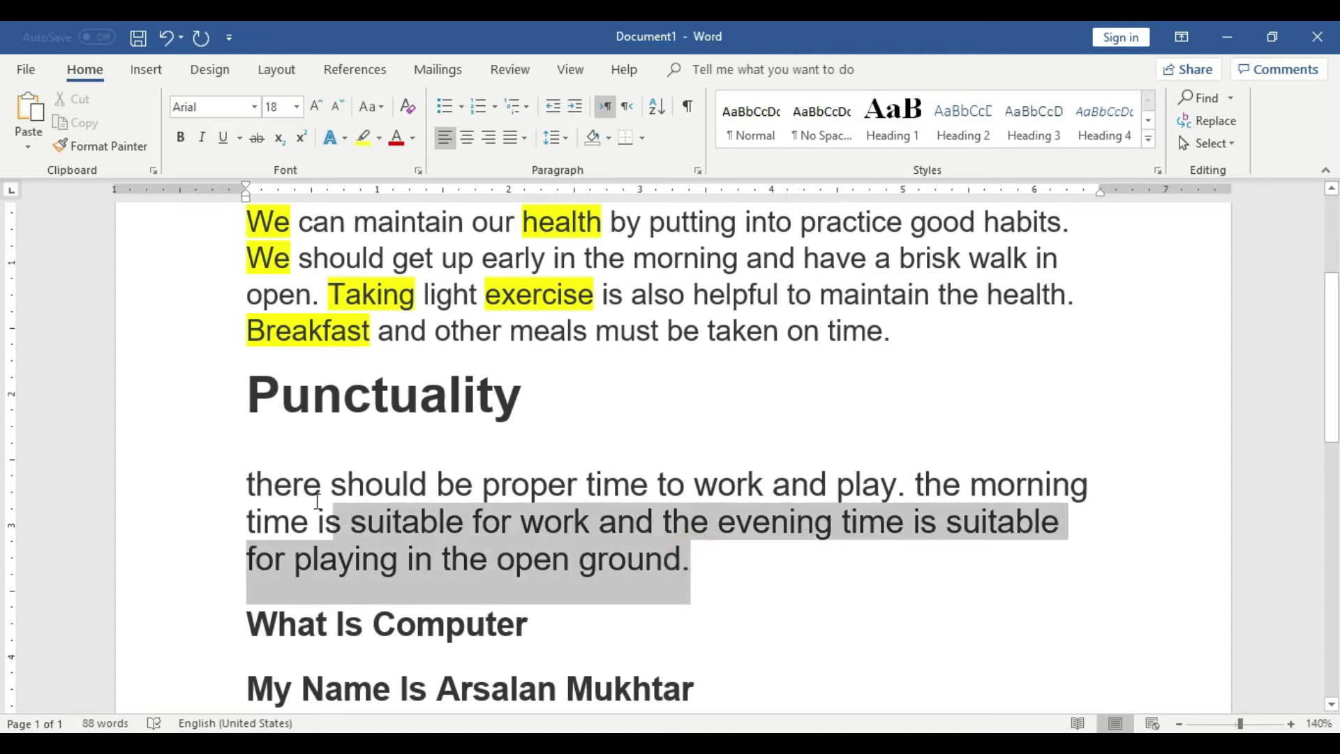
drag(663, 559, 338, 483)
click(376, 108)
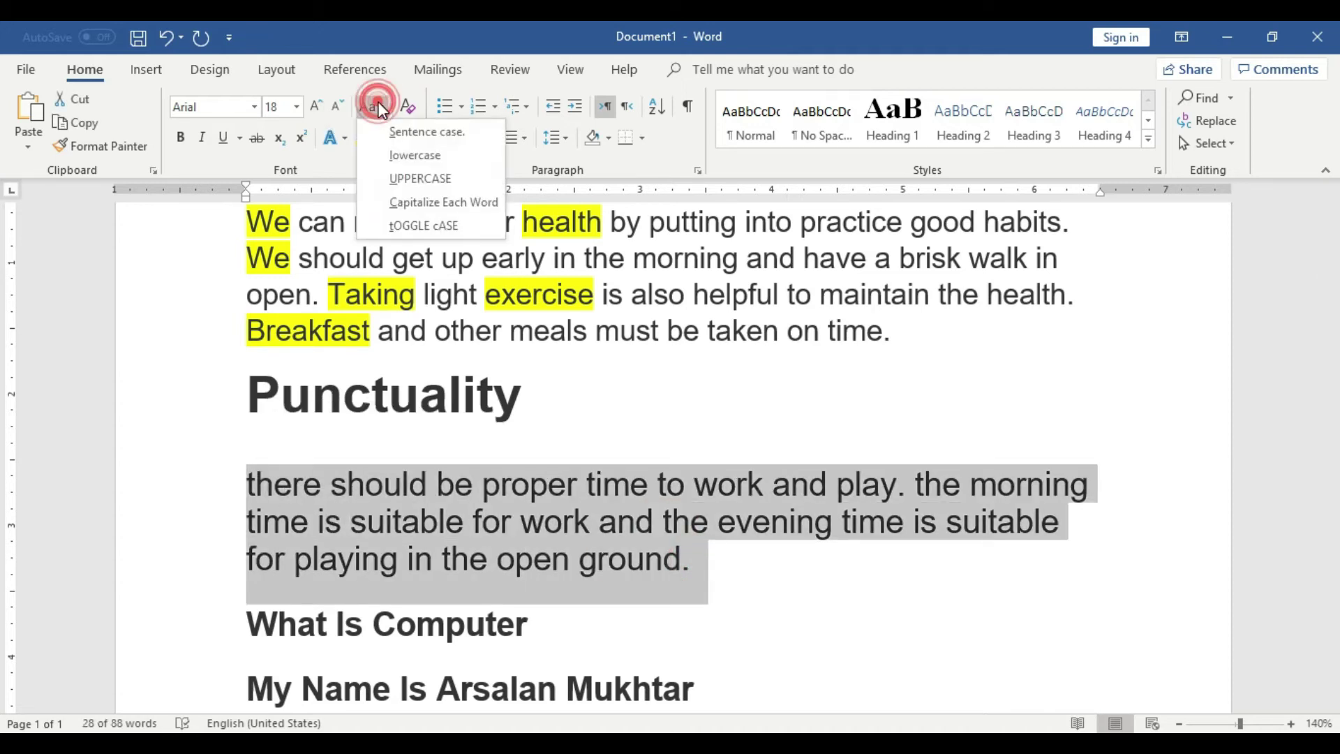
click(422, 136)
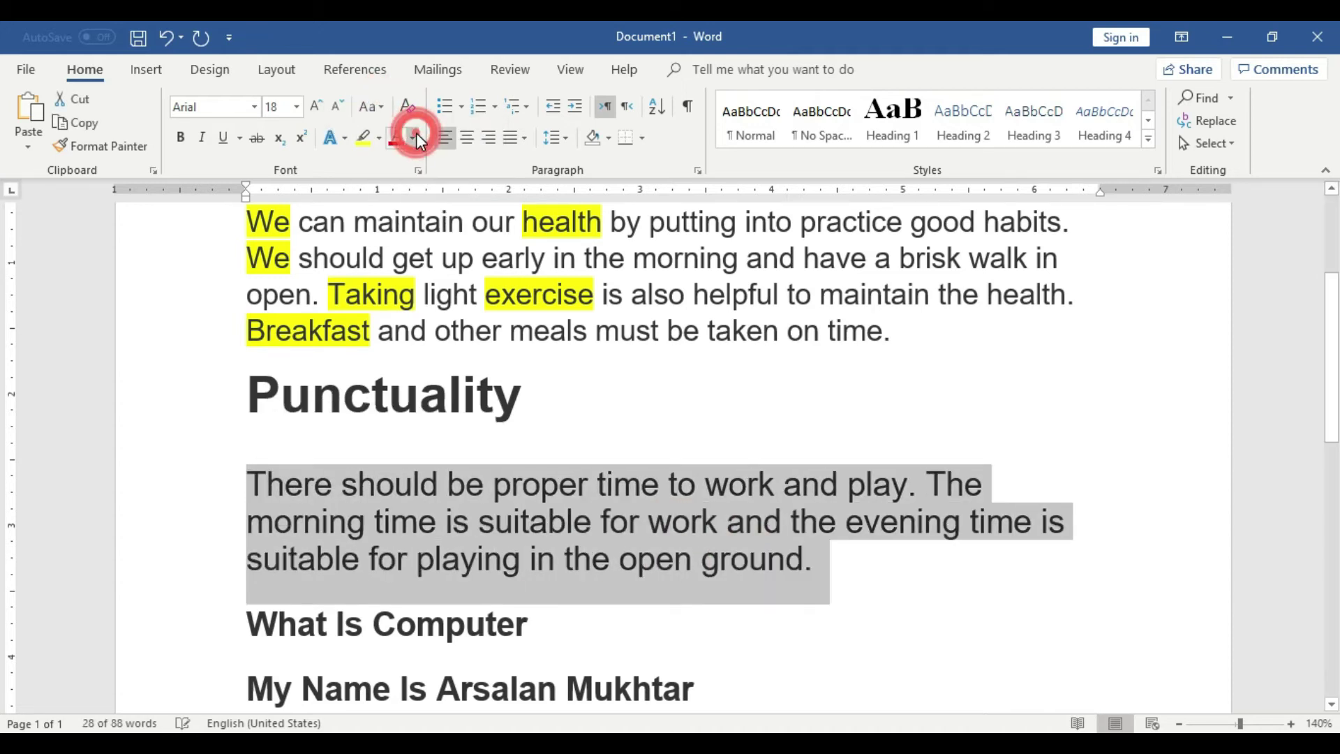
Step: Check the first letters of 'There' and 'The', leaving the case options unchanged
click(269, 484)
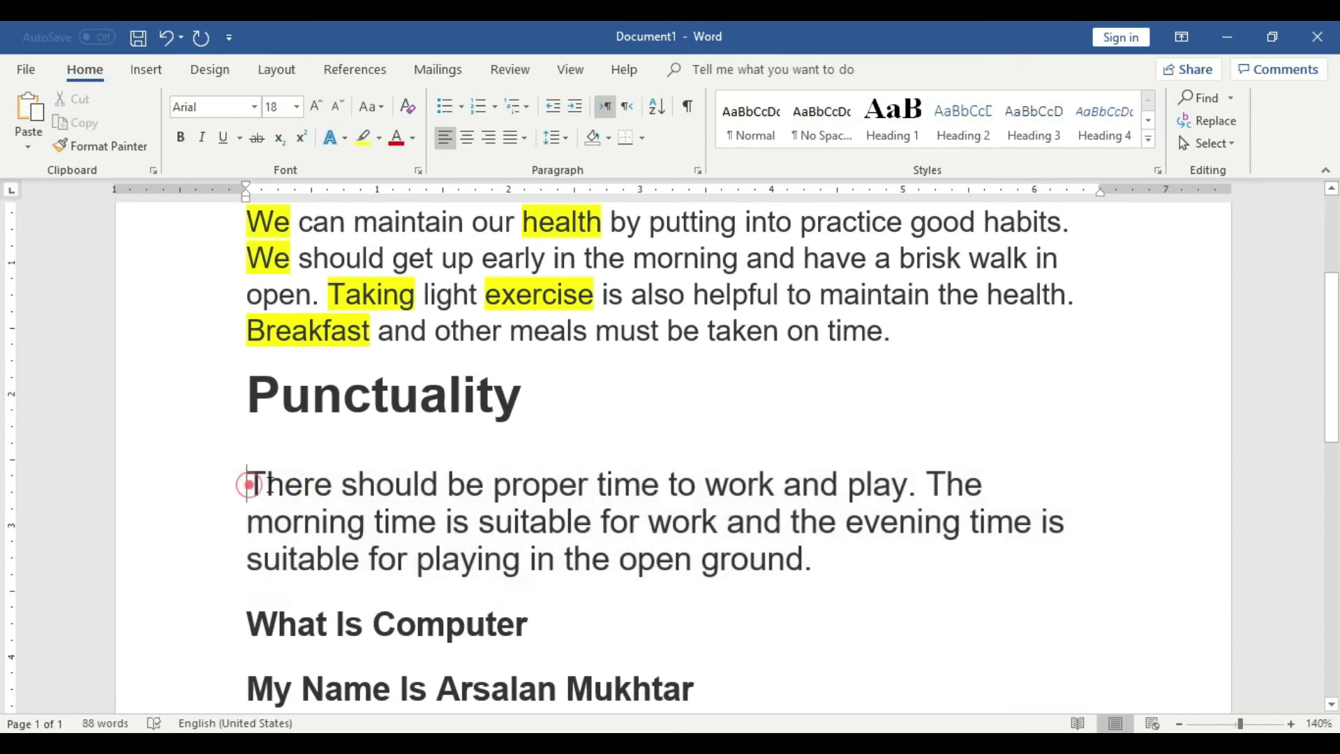
drag(250, 484, 271, 484)
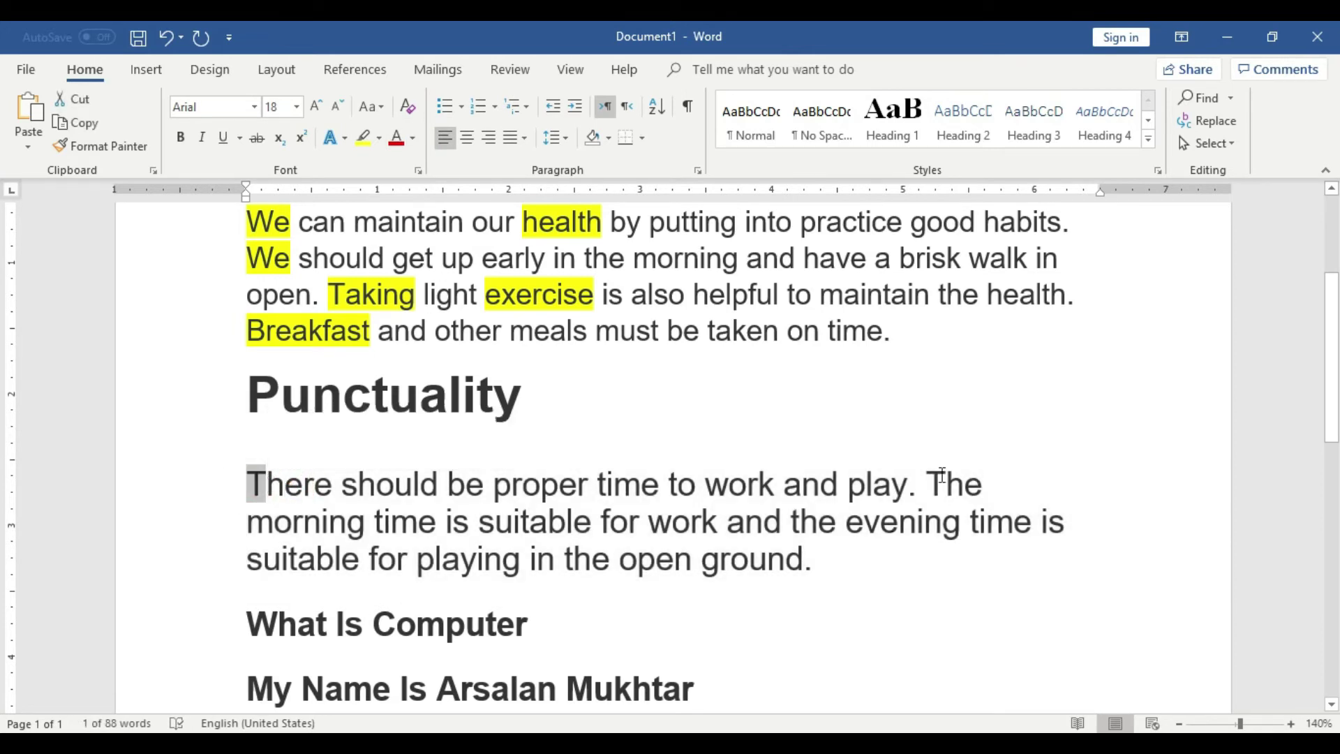
drag(926, 484, 947, 484)
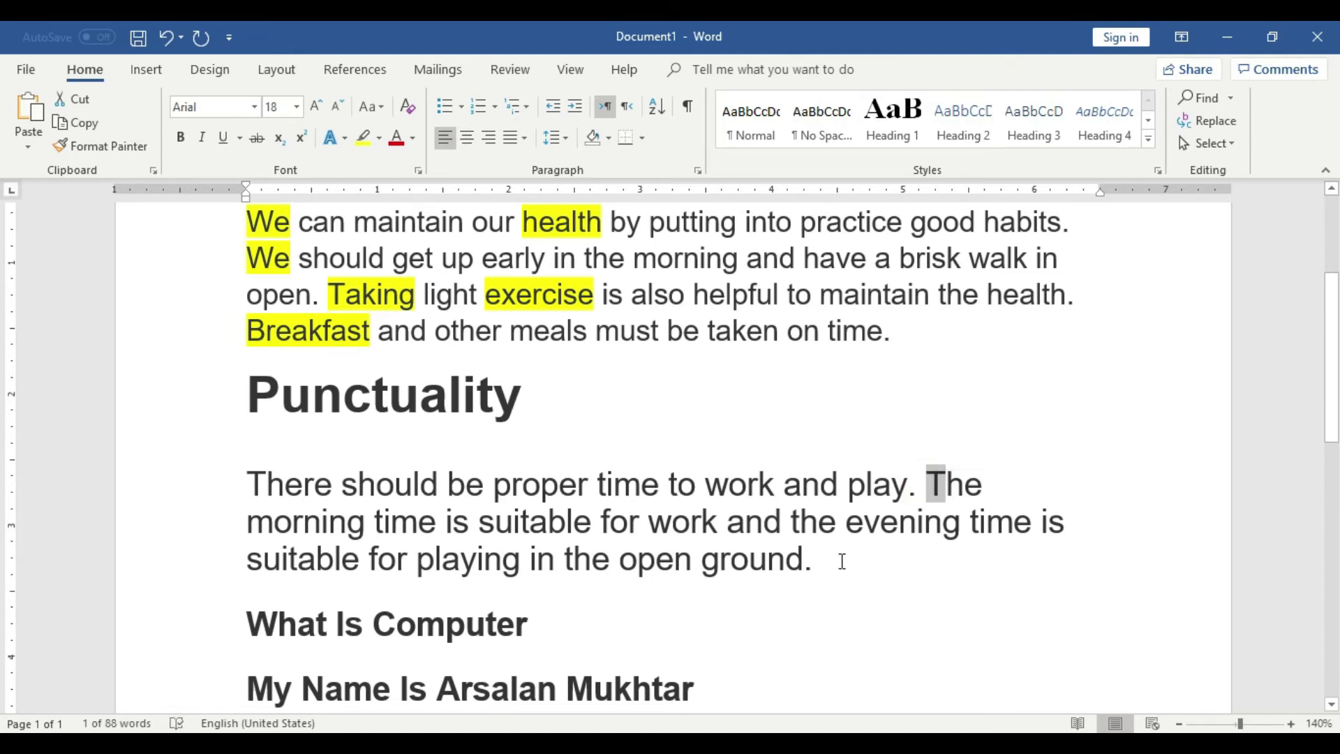
click(384, 111)
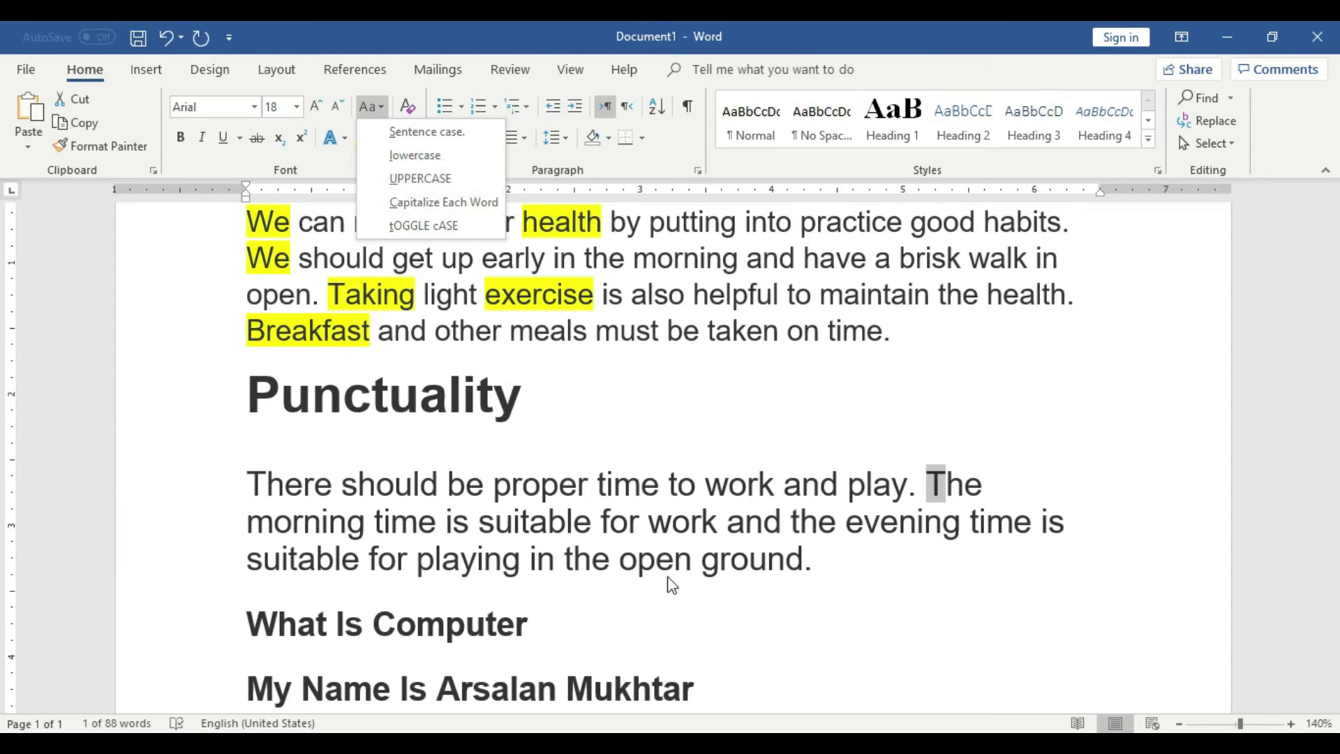
click(564, 613)
scroll(565, 612, down, 2)
scroll(564, 612, down, 1)
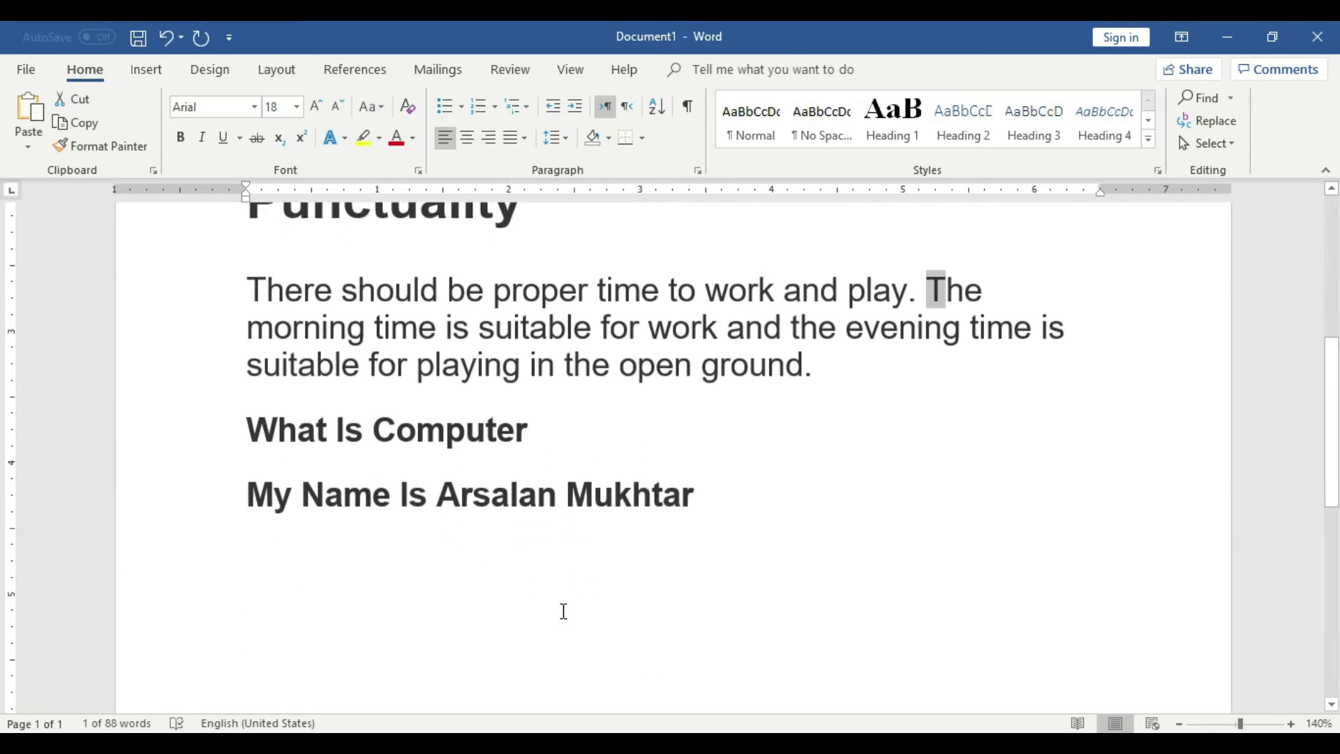
Step: Grow the name line's font to 36, then shrink it back to 28
scroll(564, 612, down, 2)
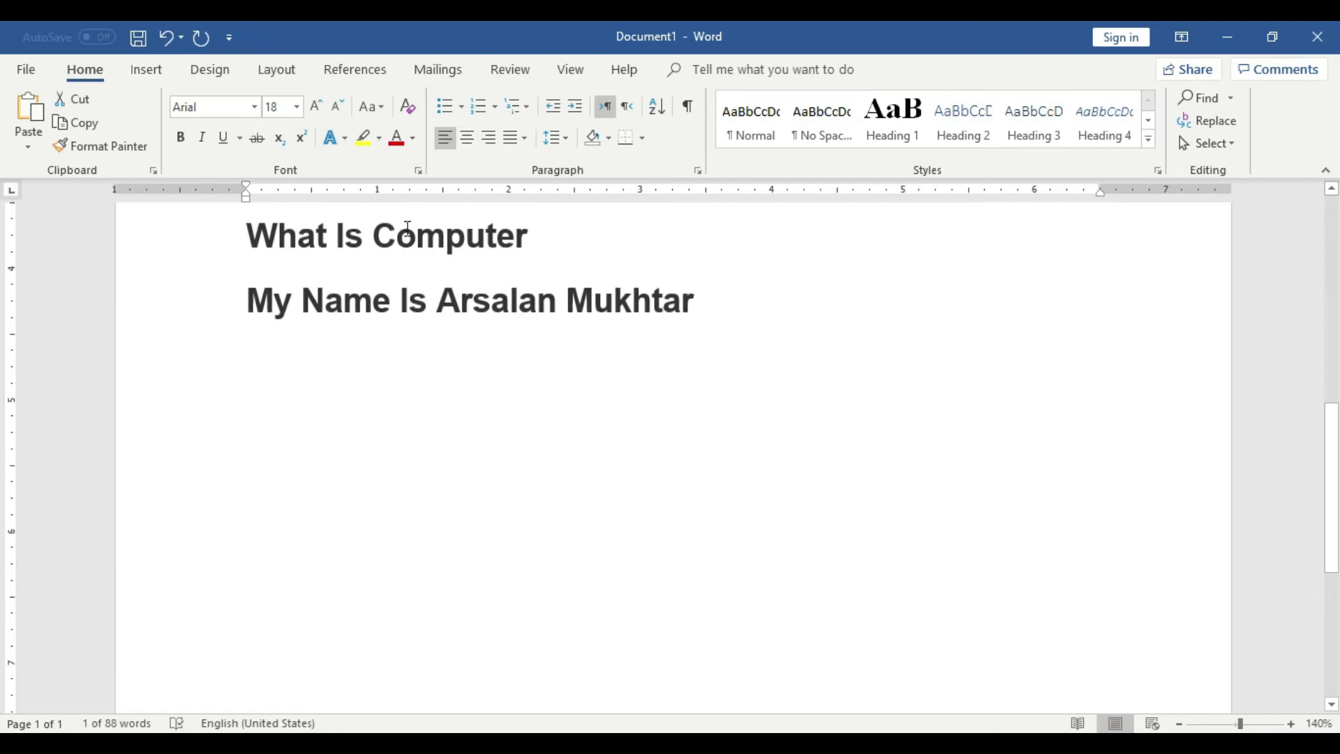
drag(727, 305, 248, 304)
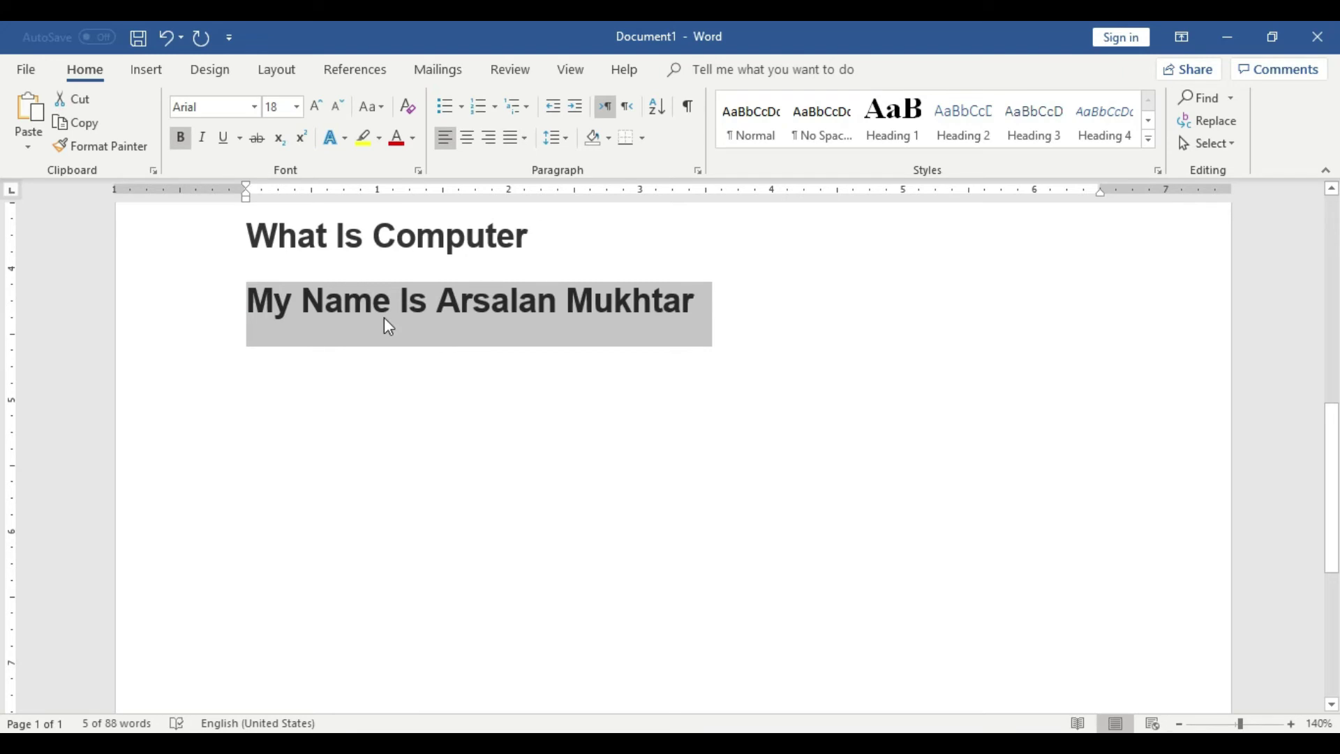
click(316, 106)
click(316, 106)
click(316, 107)
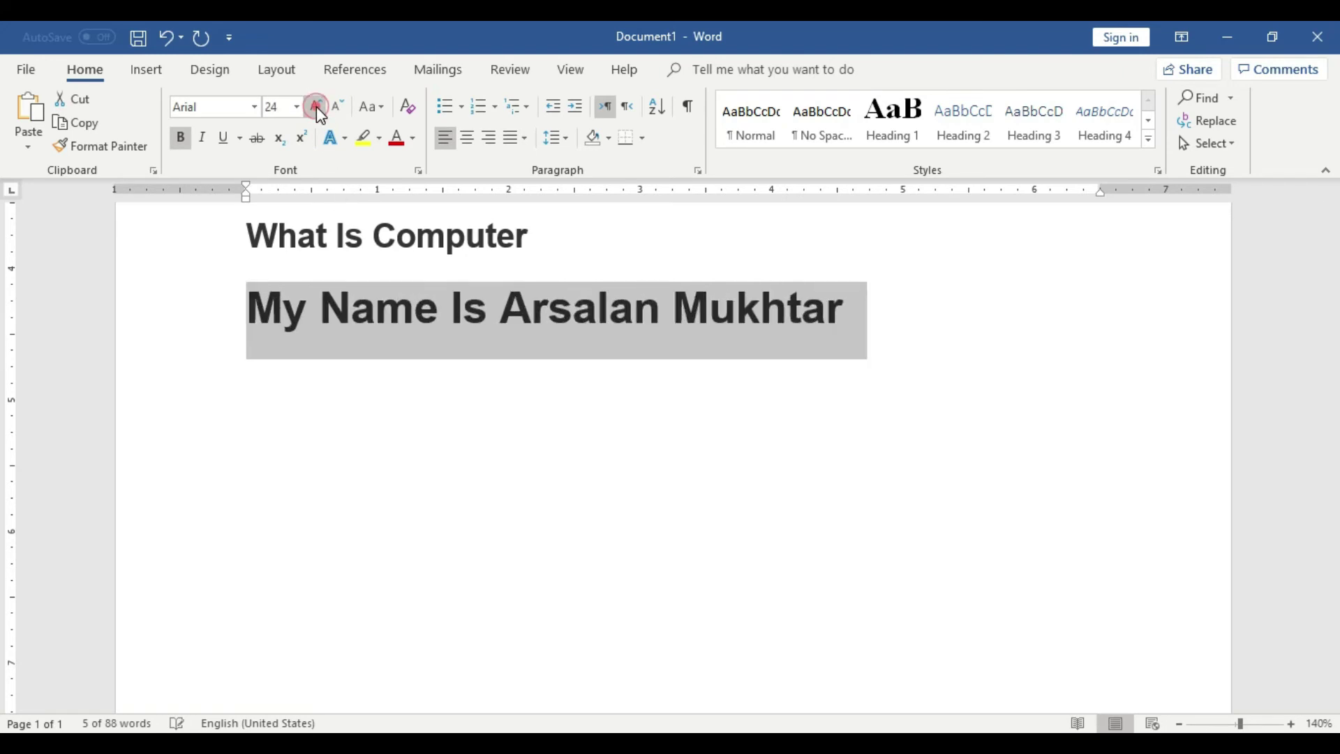
click(316, 106)
click(316, 107)
click(316, 106)
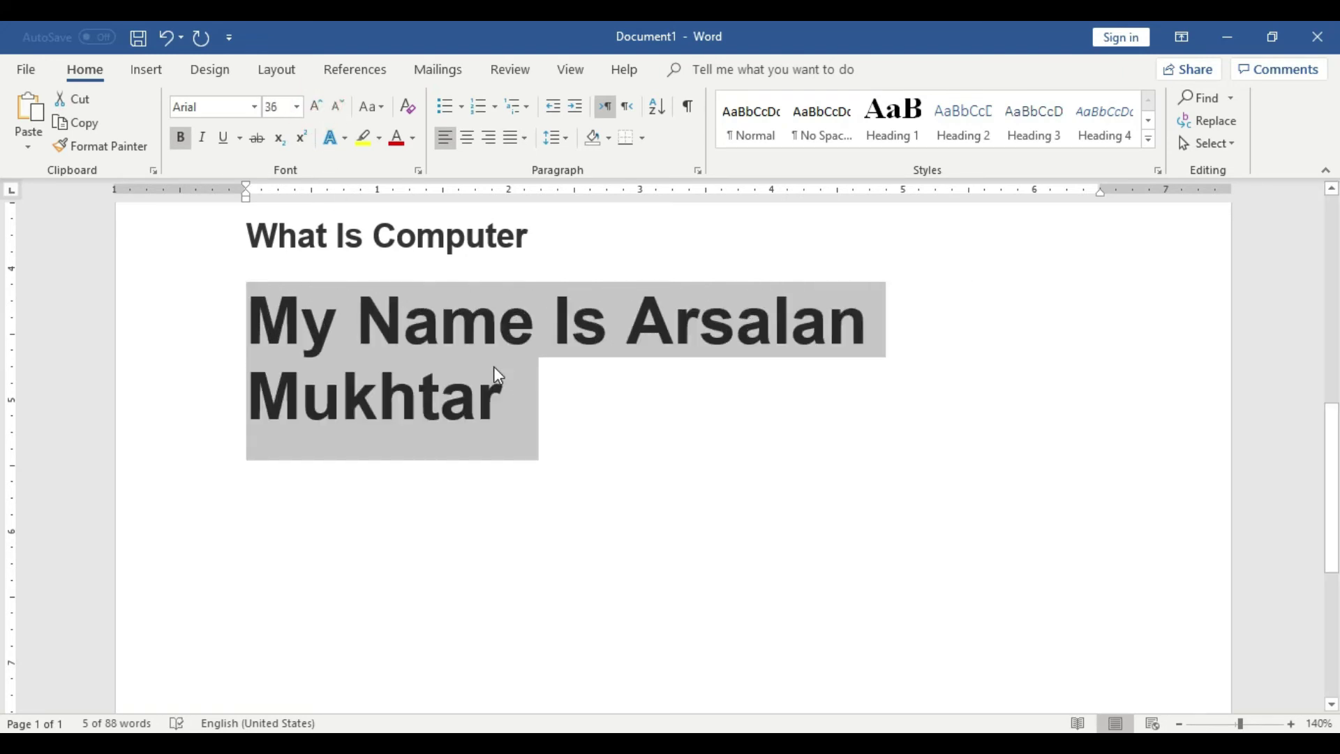
click(337, 106)
Step: Insert an empty line after the 'What Is Computer' heading
scroll(528, 335, up, 2)
drag(550, 361, 298, 272)
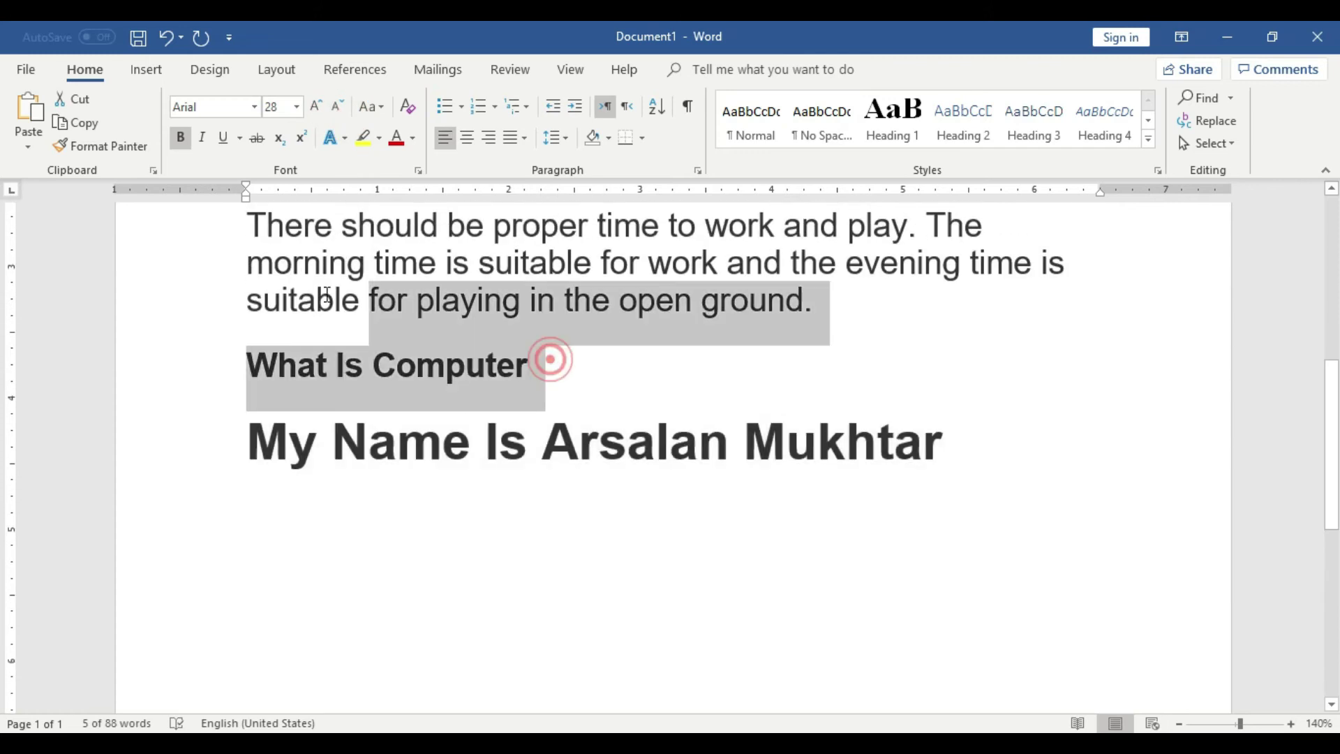
click(567, 374)
key(Return)
scroll(584, 365, down, 1)
drag(995, 454, 273, 444)
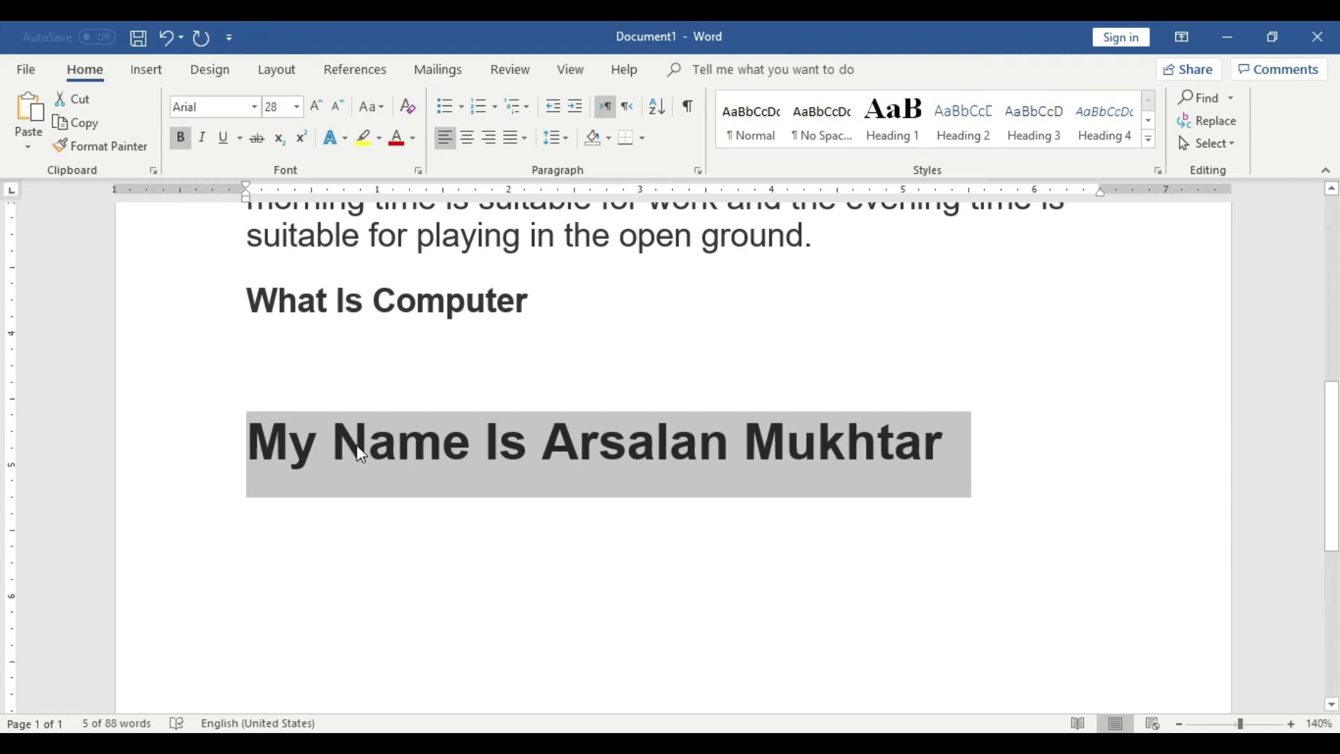
Step: Make the name line all lowercase, then all UPPERCASE
click(372, 106)
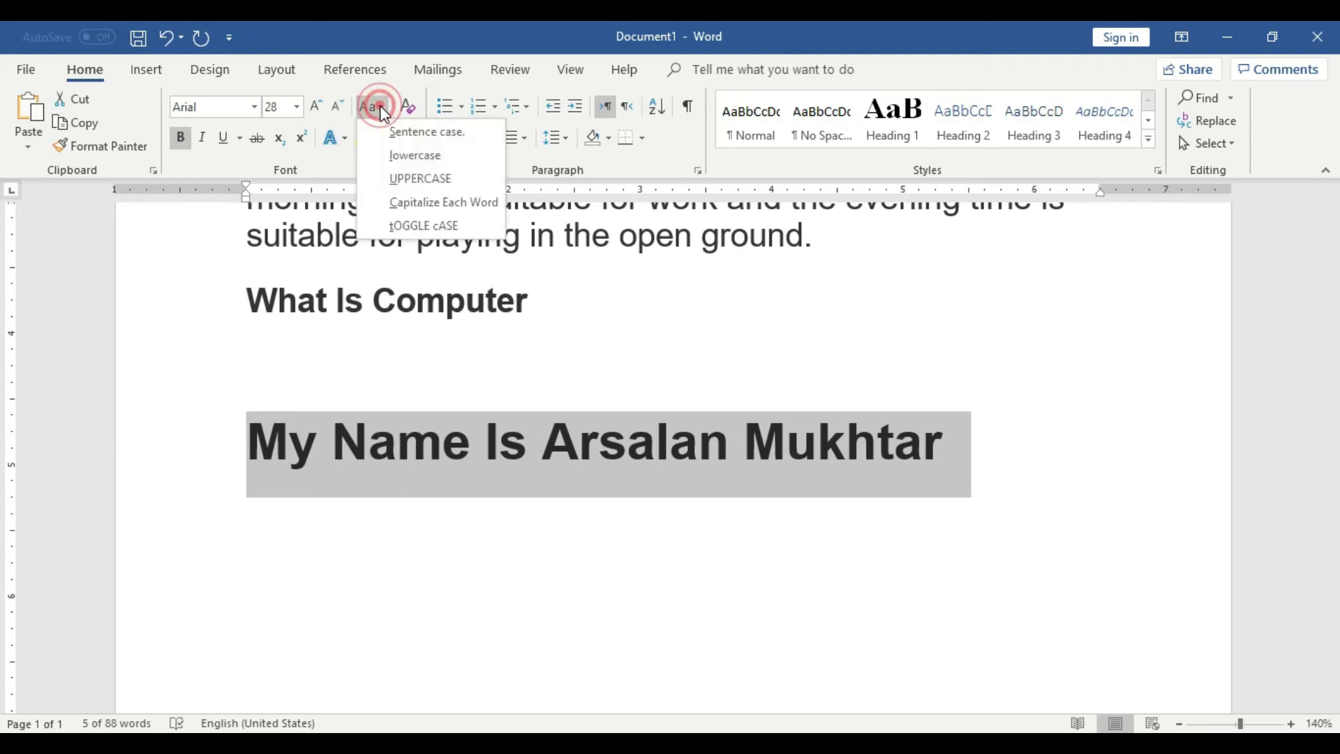
click(416, 155)
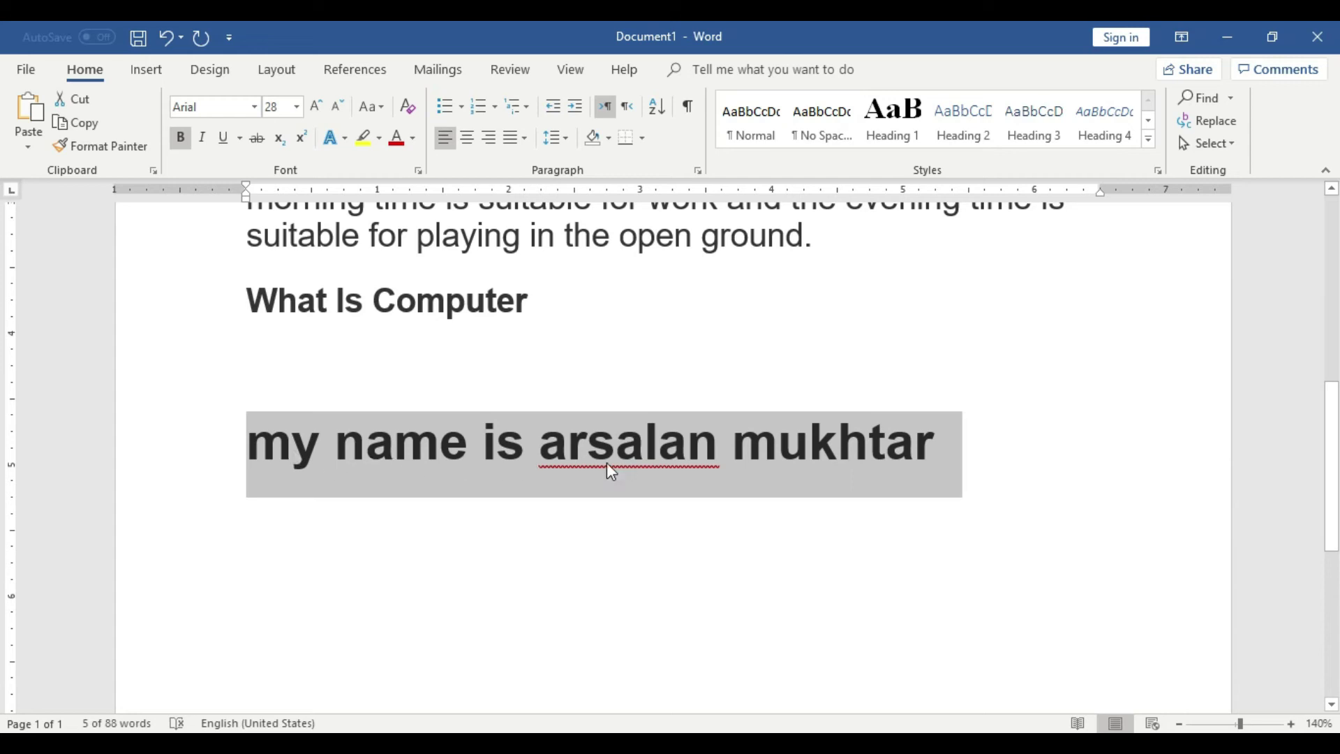
click(372, 106)
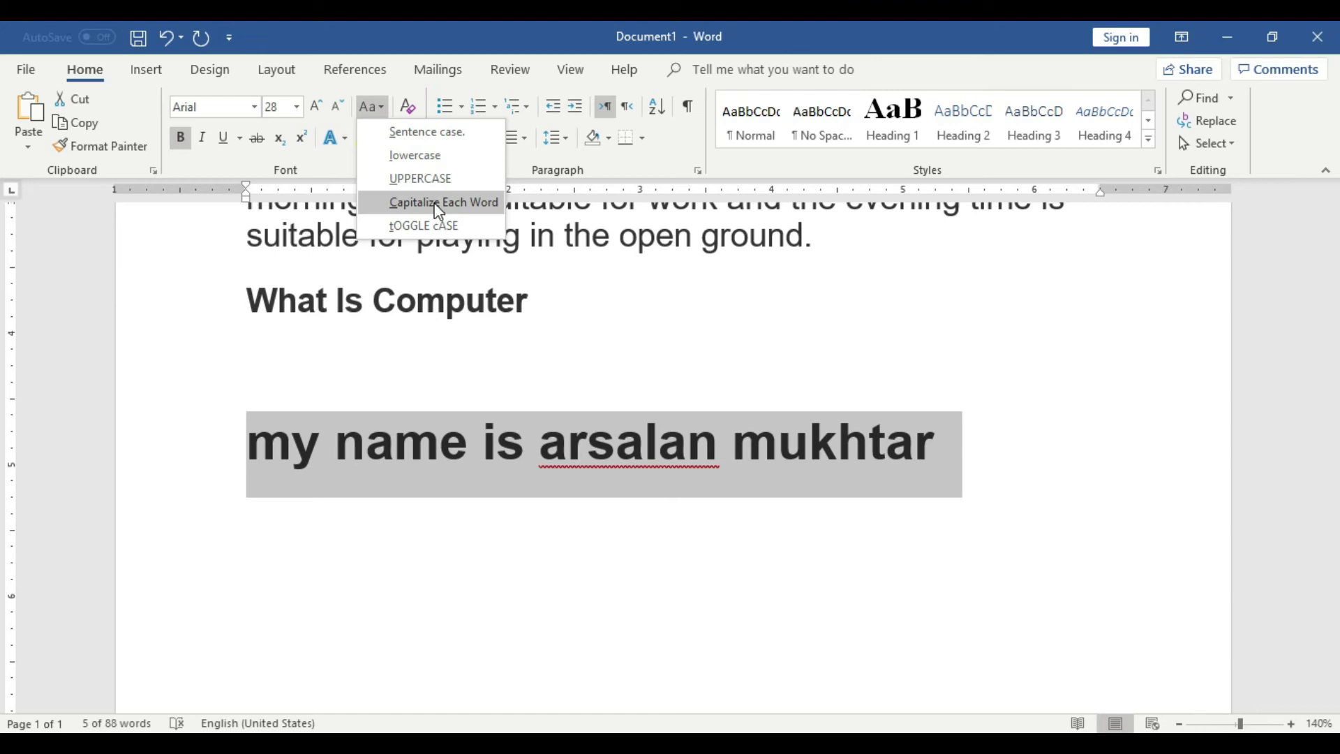
click(434, 179)
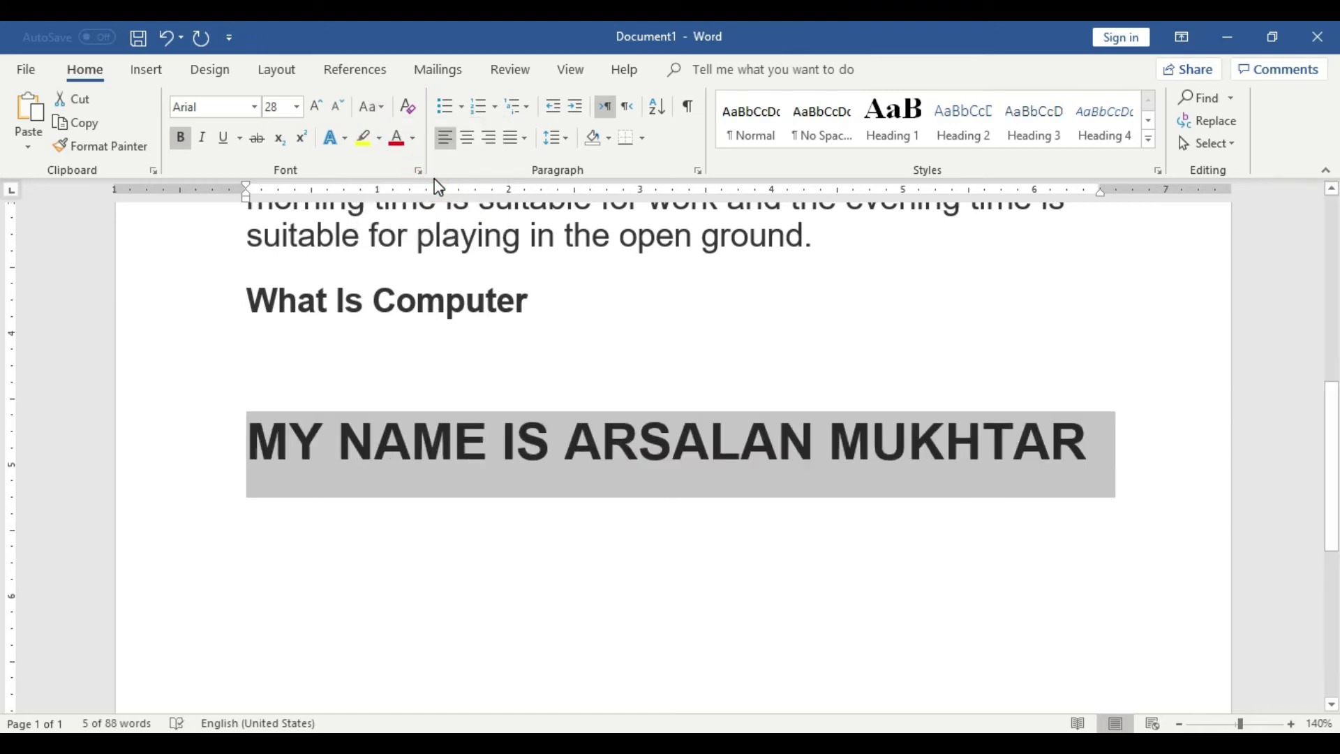
Step: Apply Capitalize Each Word to 'MY NAME IS', making it 'My Name Is'
click(691, 450)
drag(566, 442, 1055, 447)
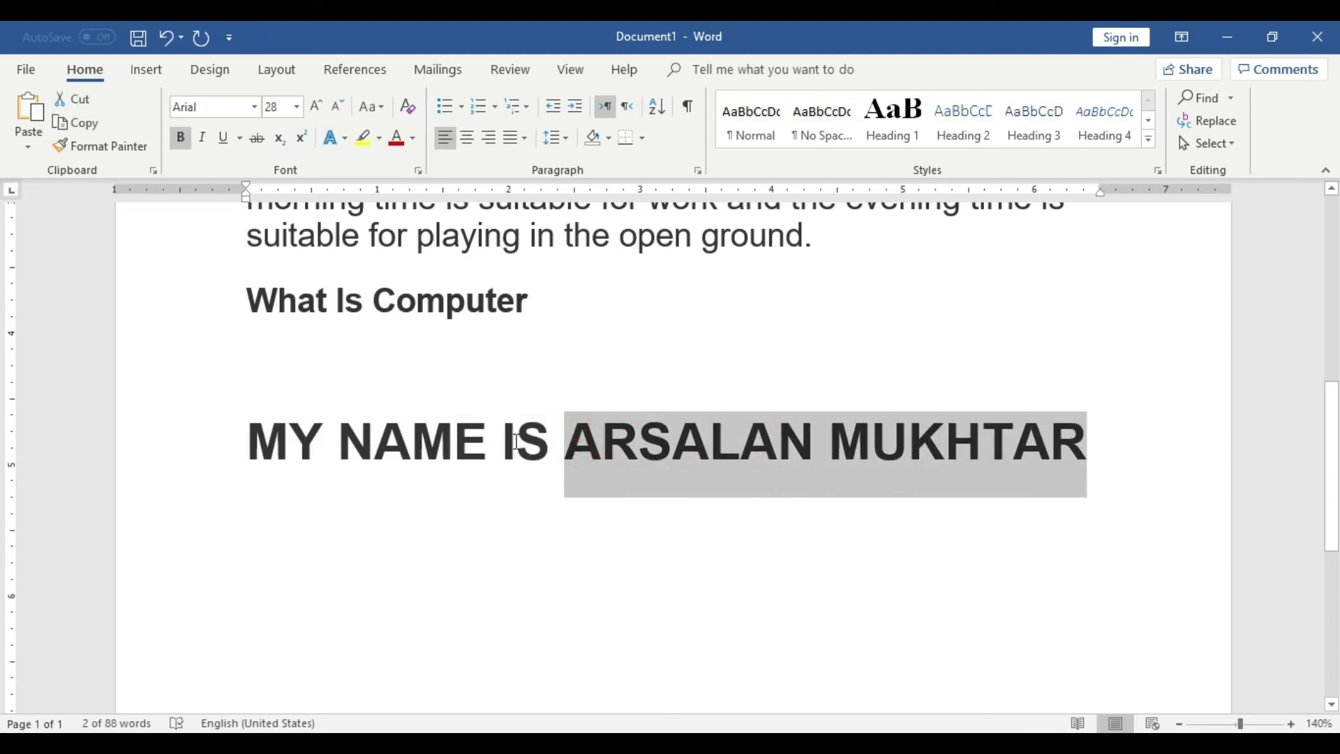
drag(546, 439, 266, 437)
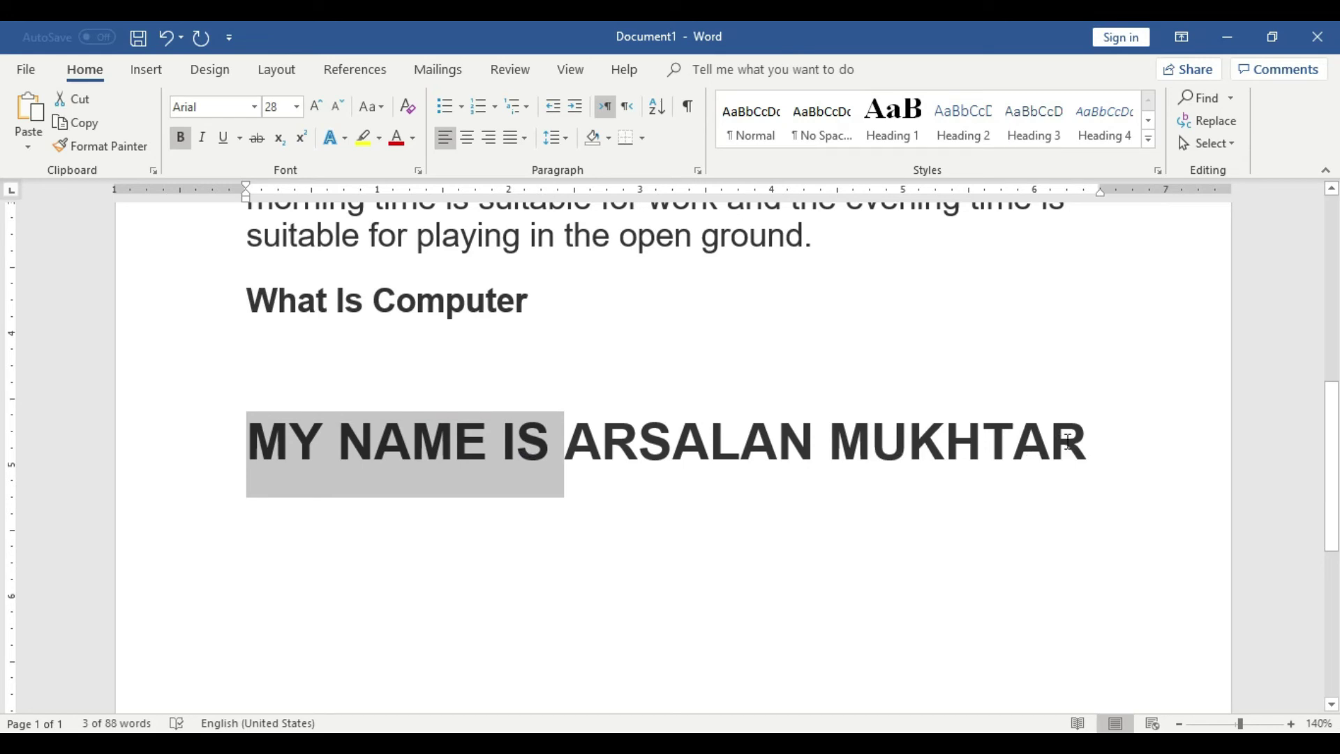
click(368, 106)
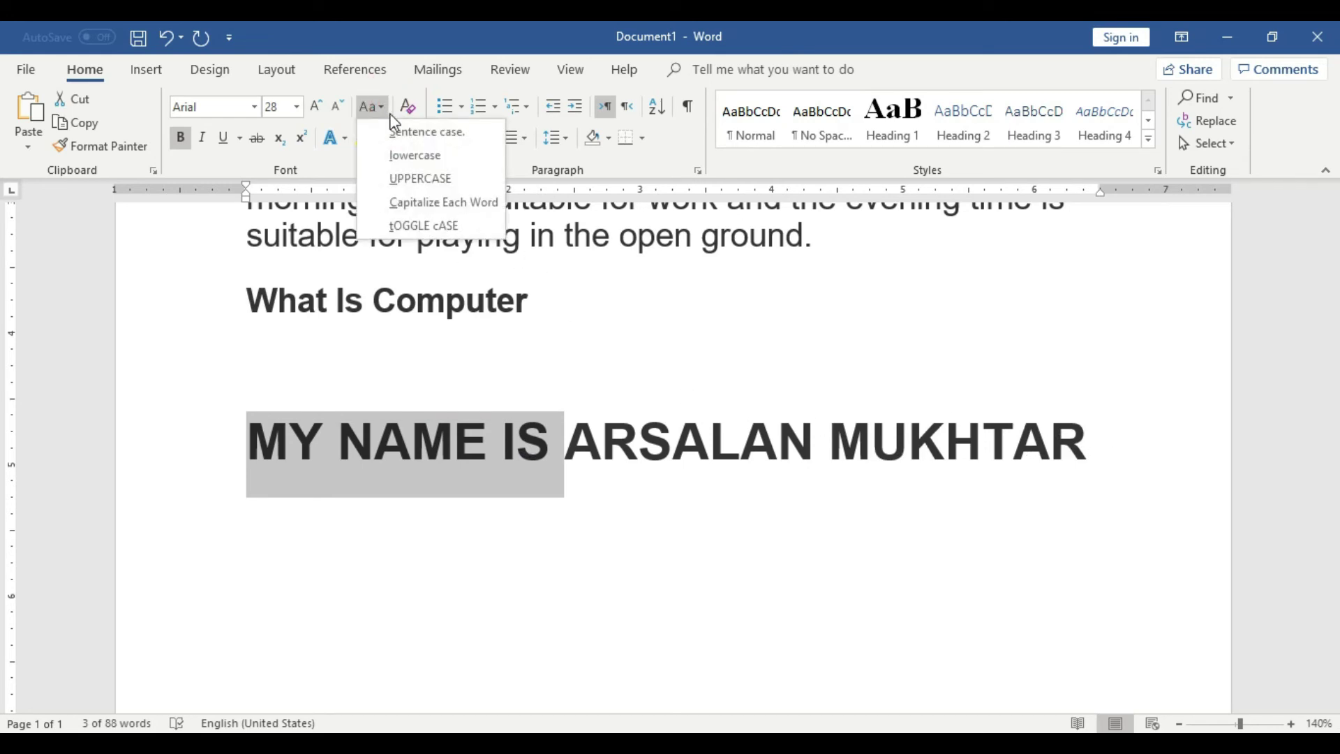
click(438, 202)
click(368, 511)
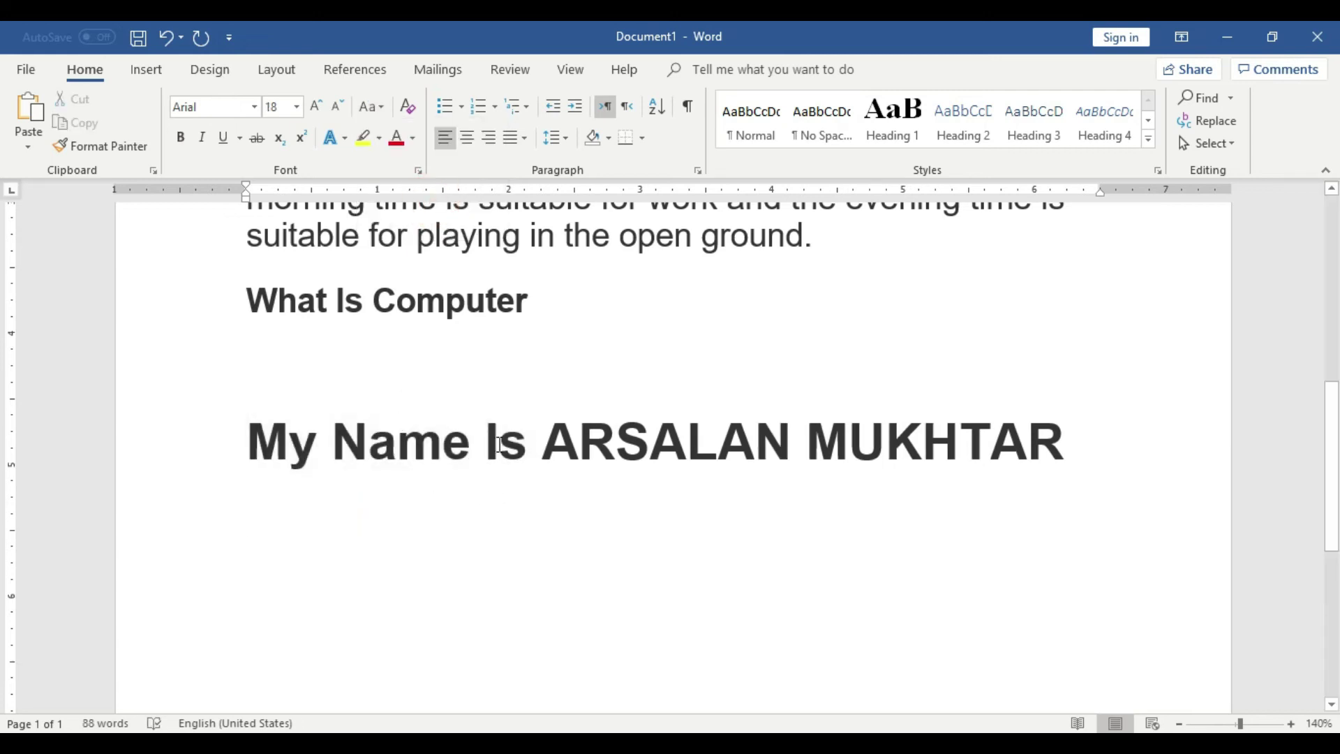
drag(517, 441, 244, 444)
click(367, 528)
Step: Put the whole name line into Sentence case and place the cursor after 'is'
drag(1054, 446, 274, 423)
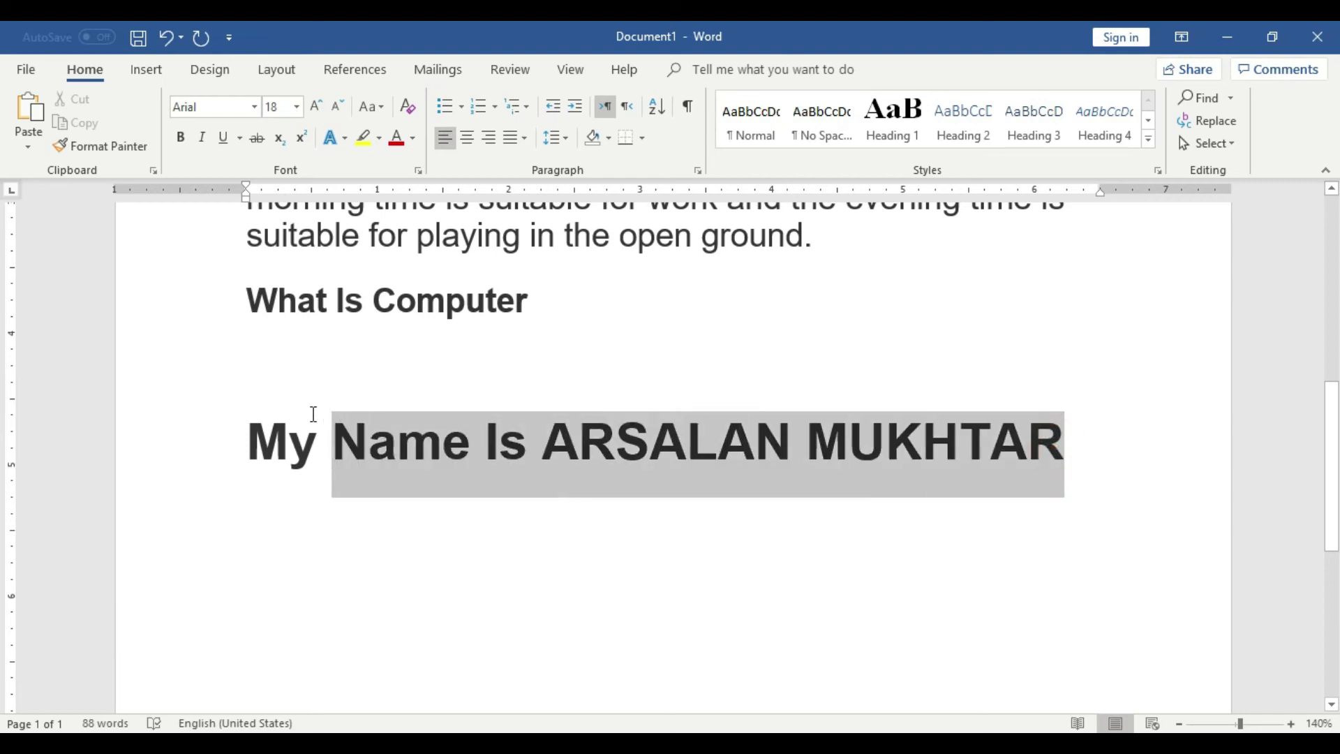
click(381, 106)
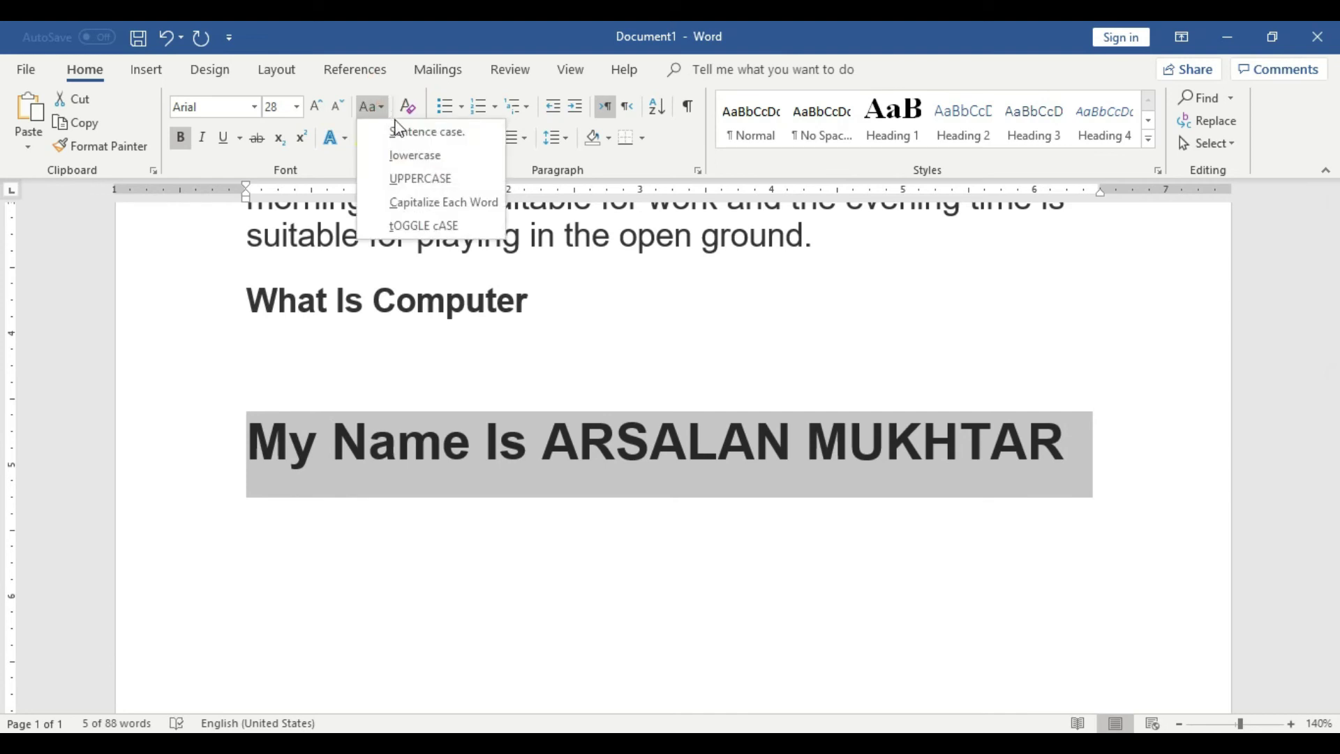
click(418, 133)
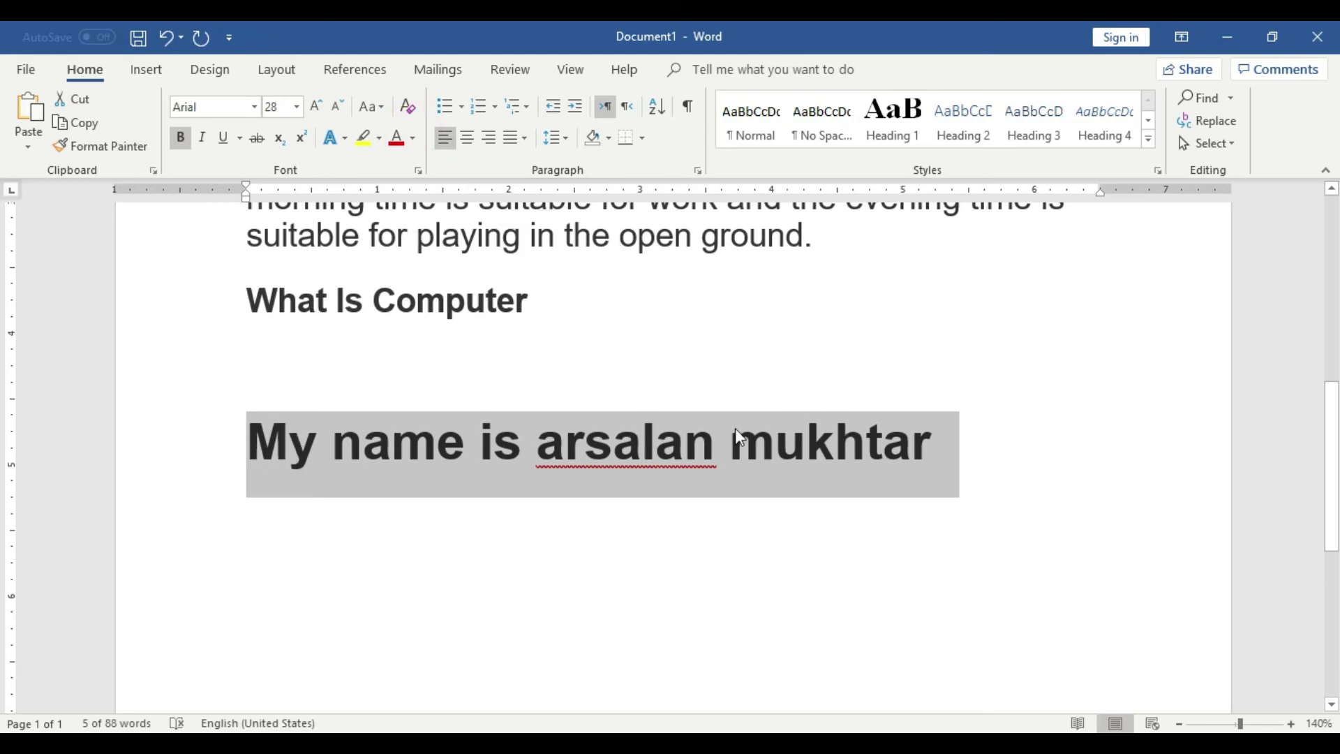
click(539, 451)
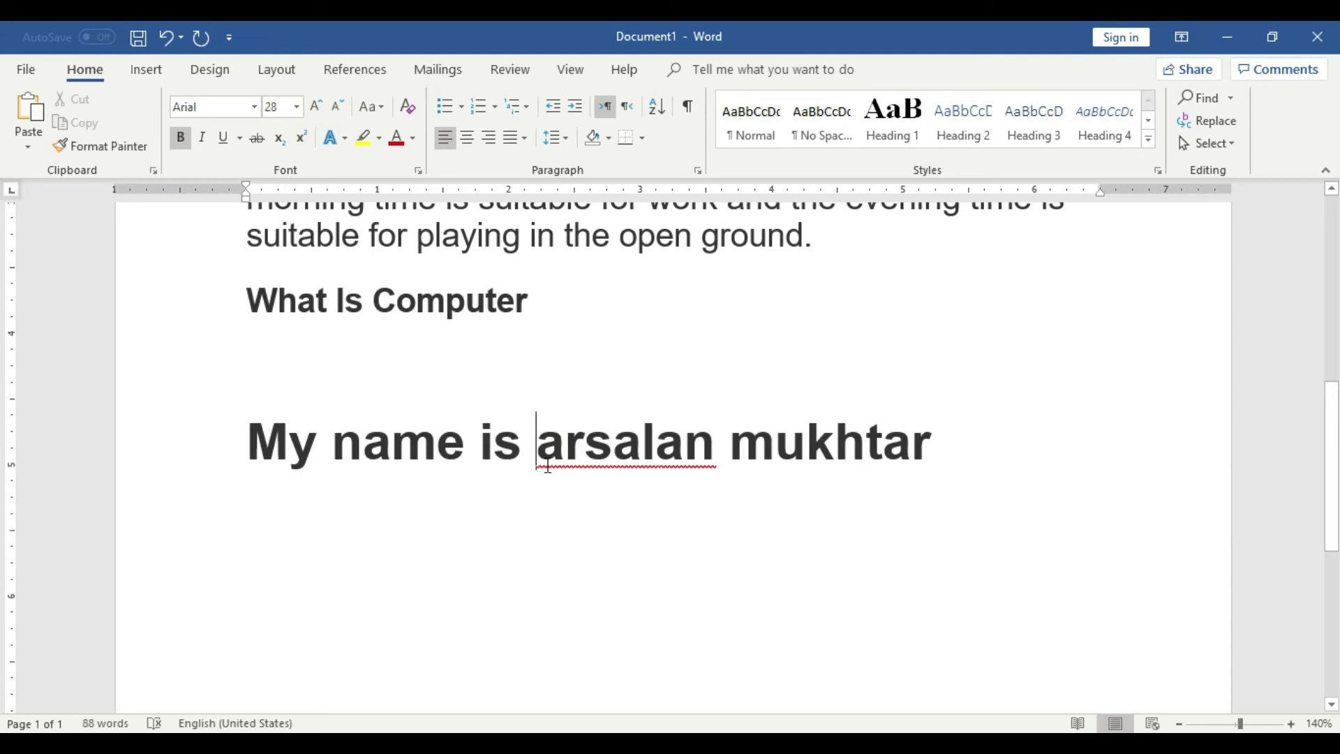
Step: Add a period directly after 'is', removing the space before it
text(.)
click(535, 450)
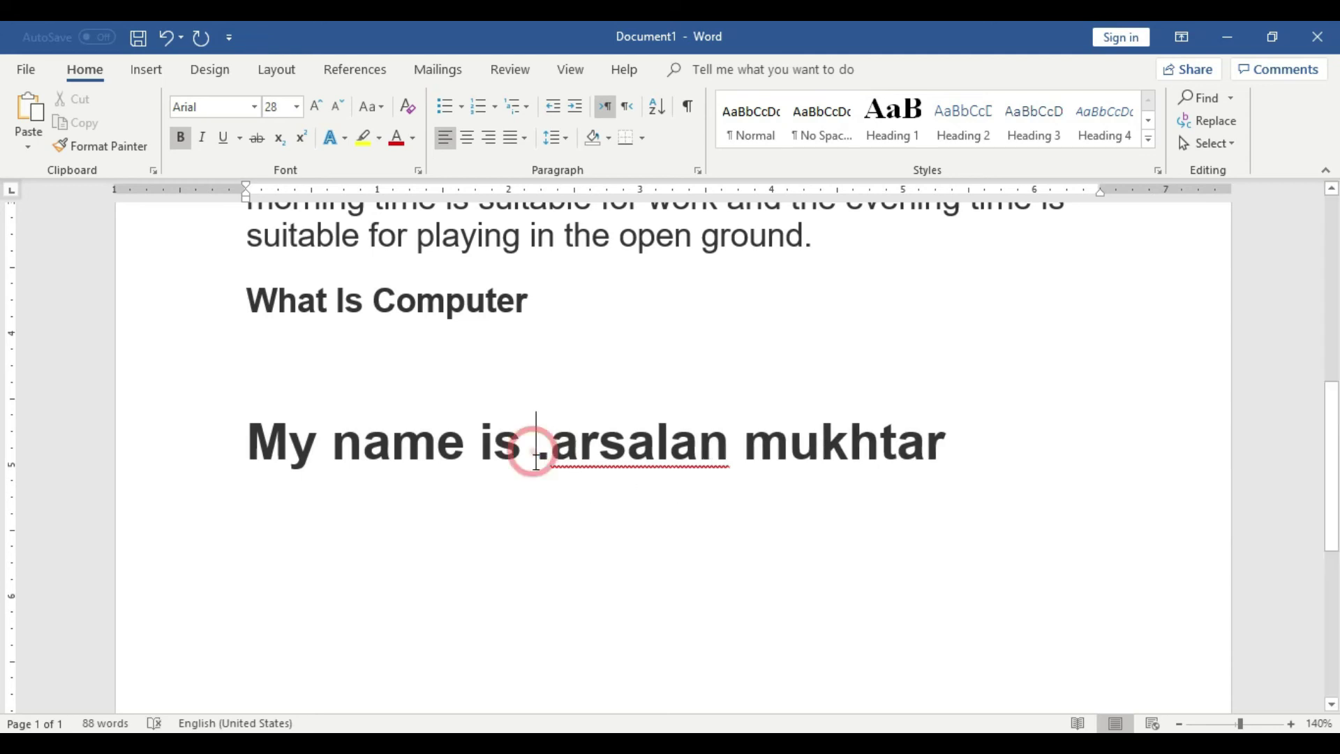
key(BackSpace)
click(536, 461)
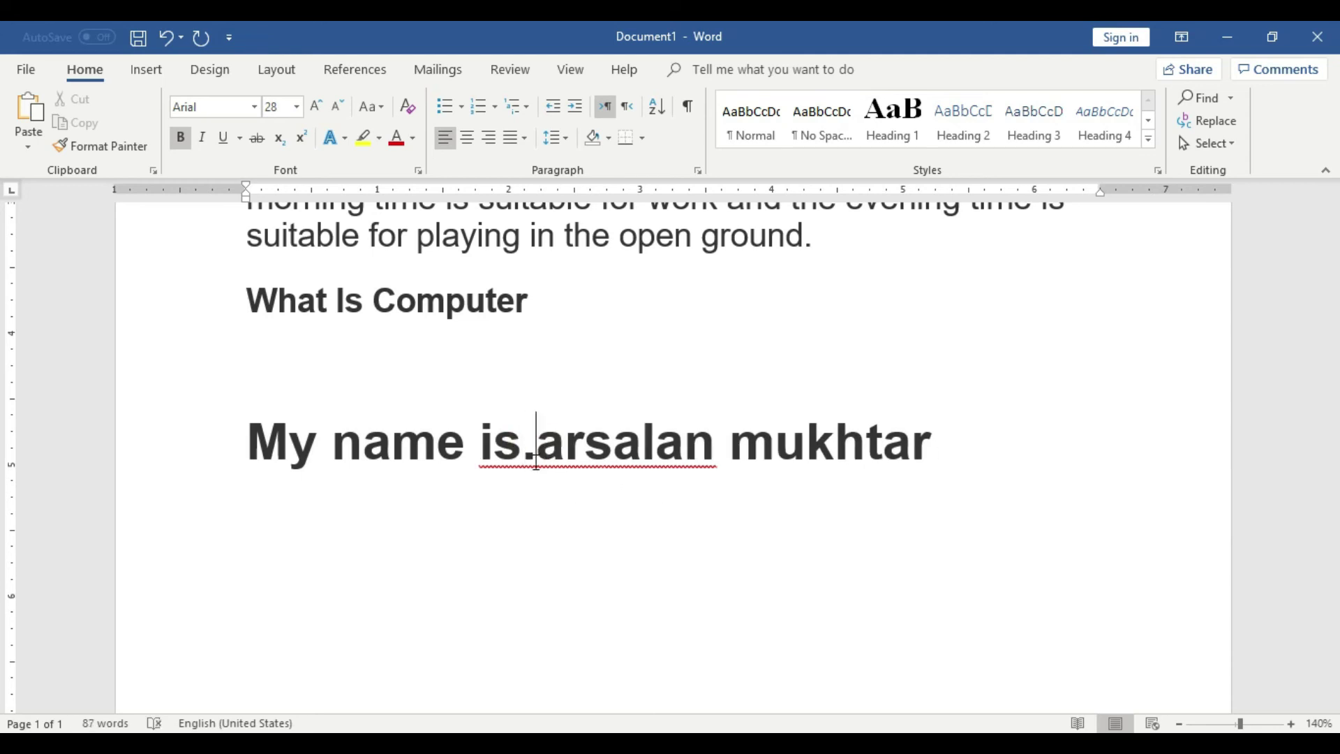
right_click(534, 463)
key(Escape)
click(535, 463)
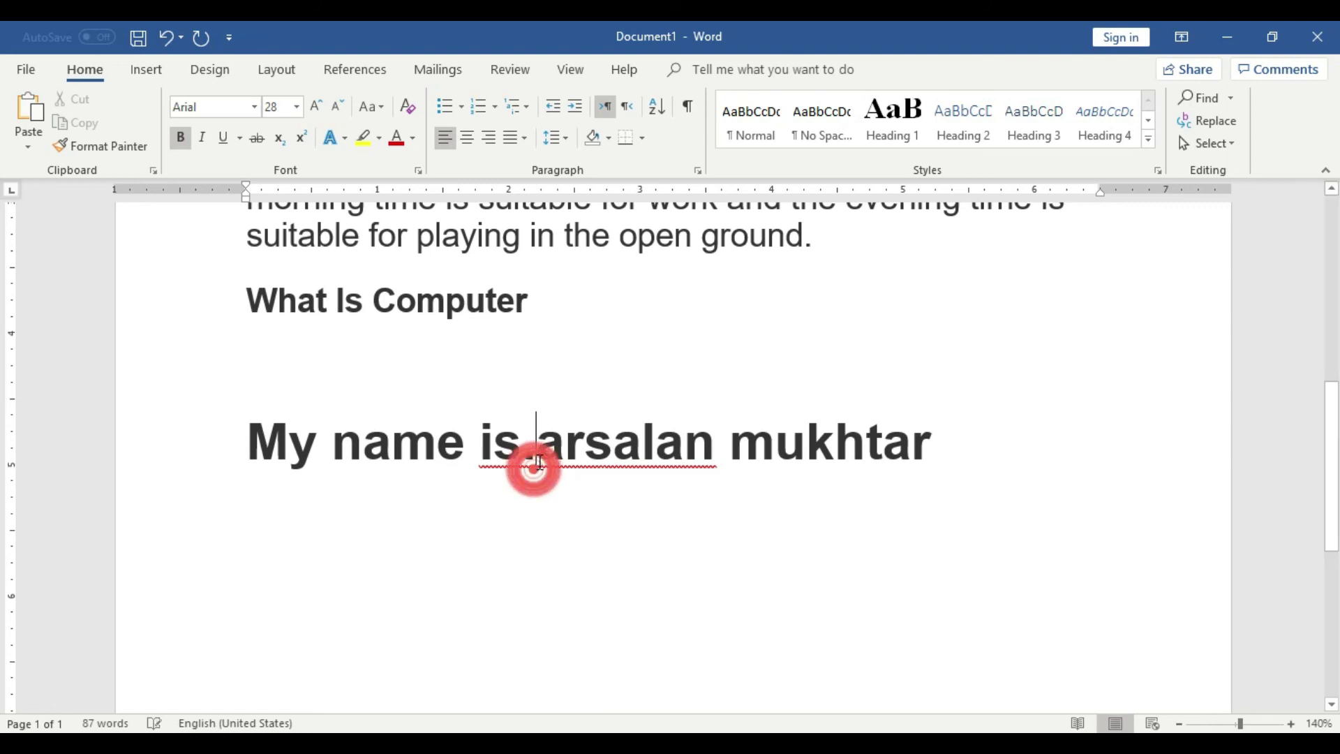
text(.)
click(626, 470)
click(948, 445)
Step: Reapply Sentence case to the whole name line and dismiss a power notification
drag(947, 445, 246, 446)
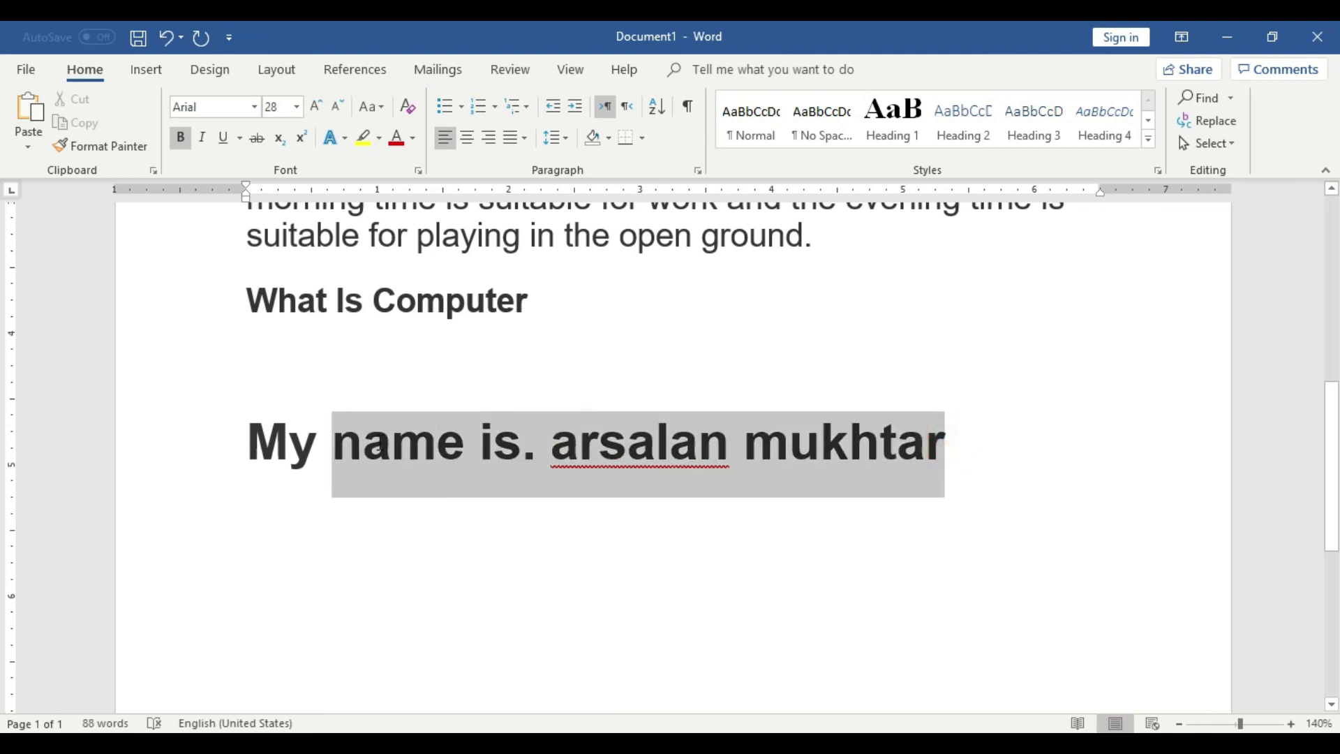
click(381, 112)
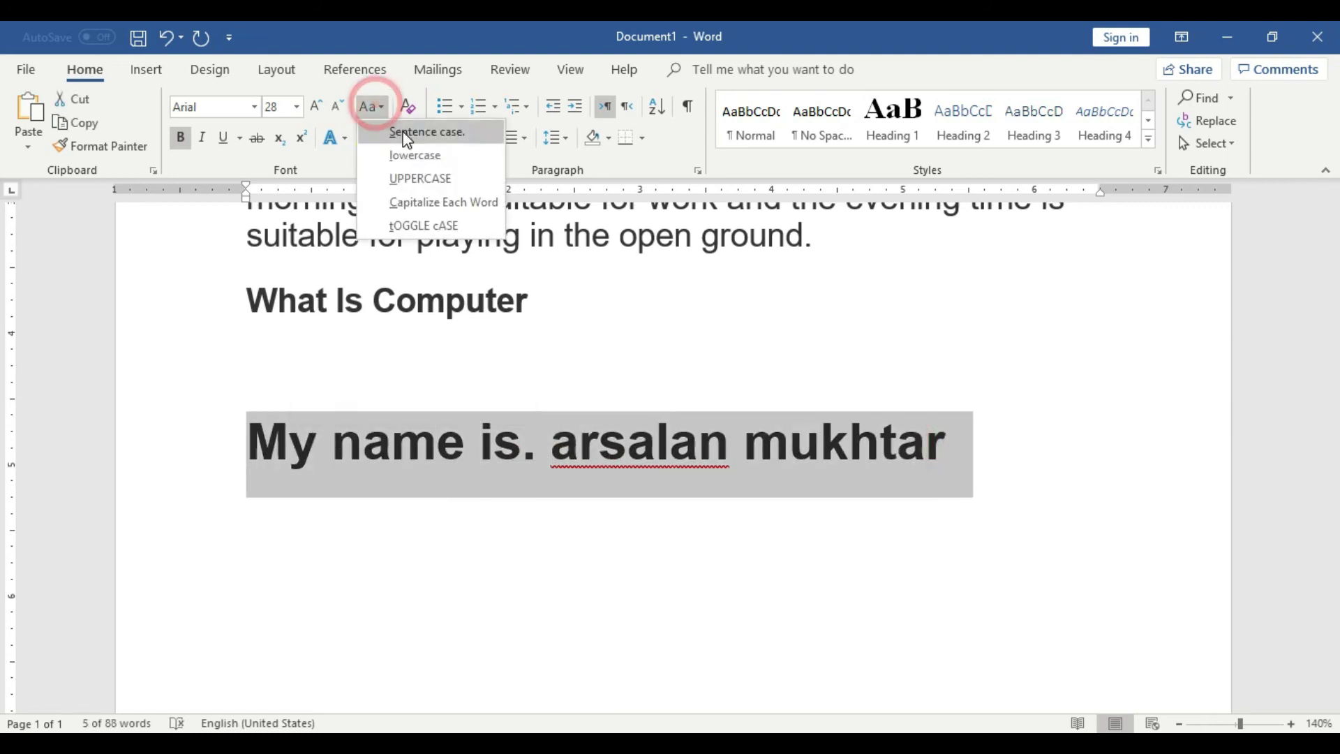
click(405, 133)
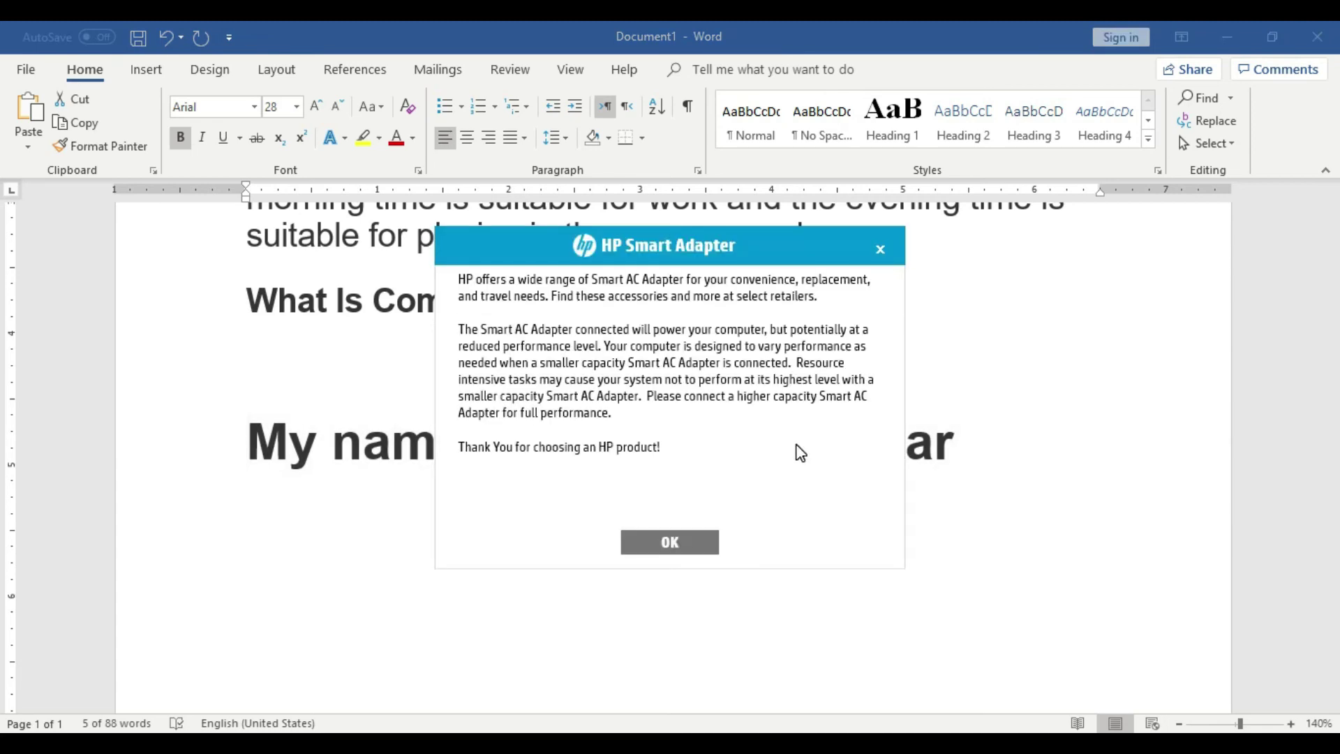
click(880, 249)
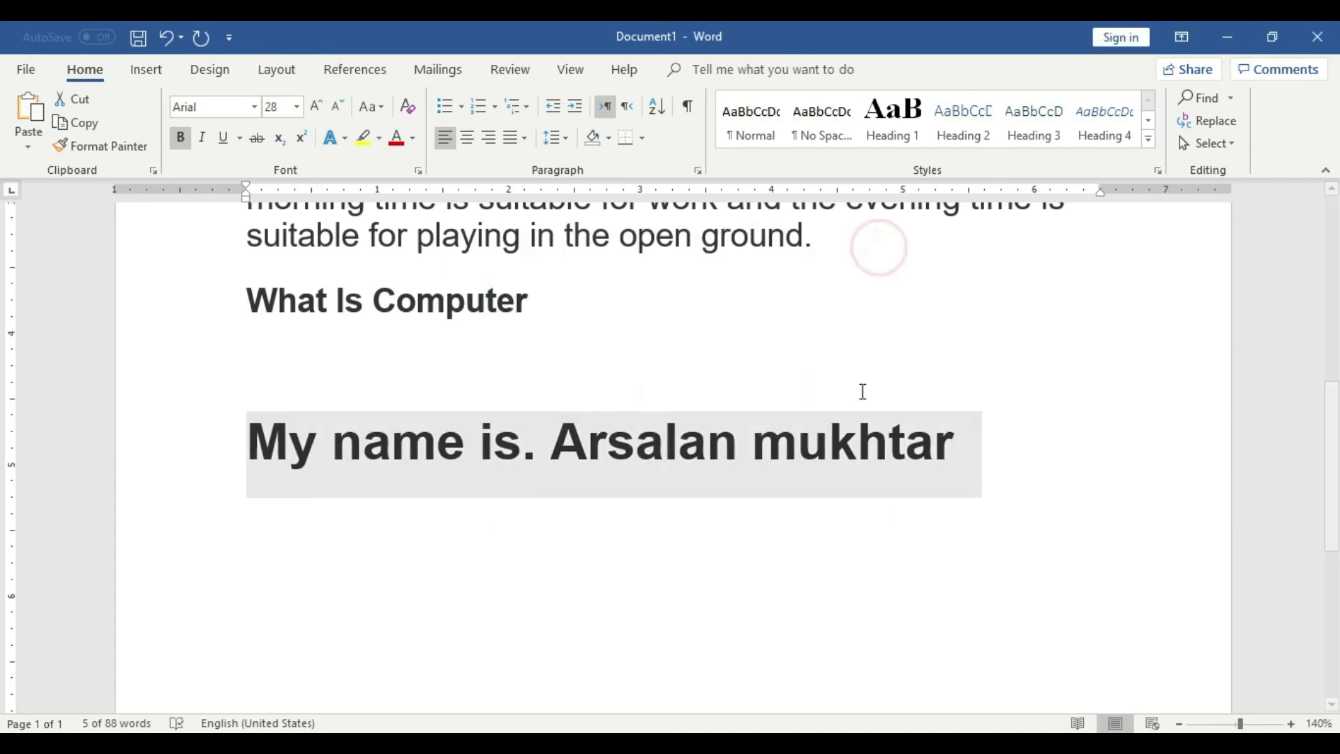
click(958, 444)
drag(960, 444, 290, 420)
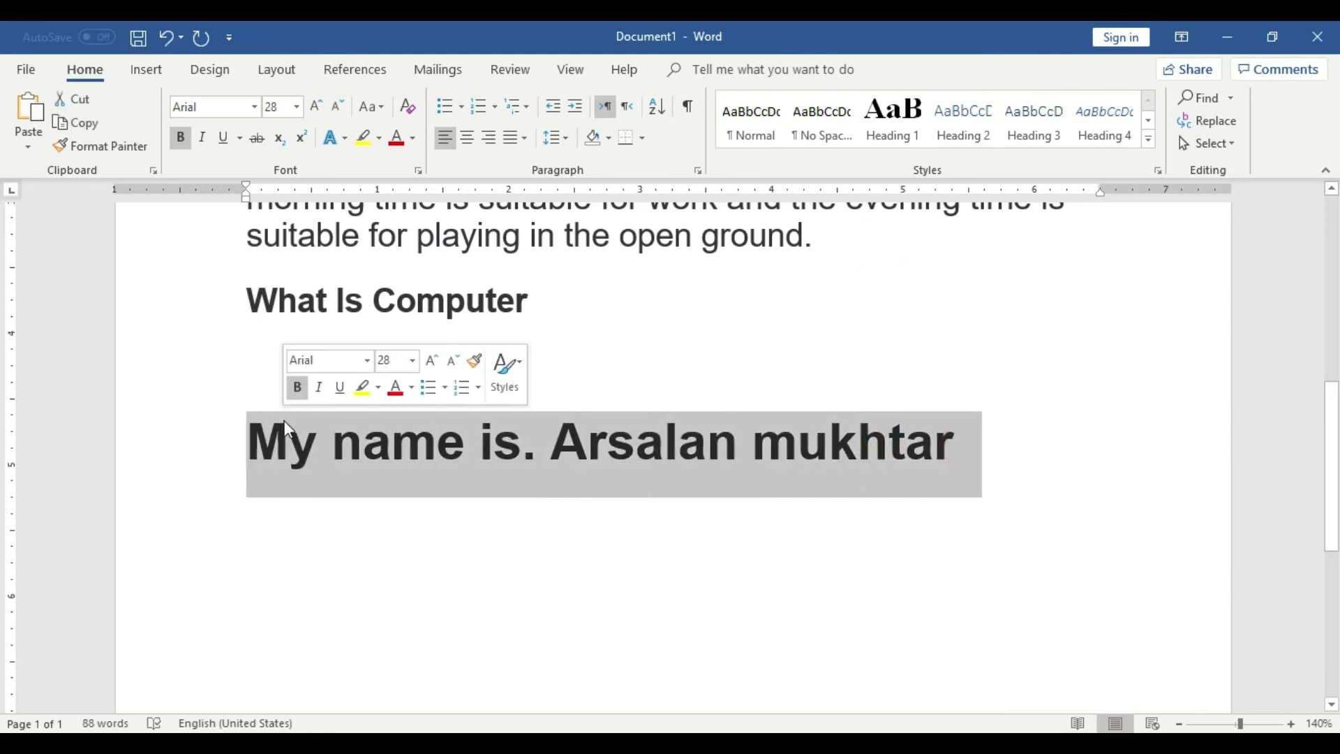
click(390, 111)
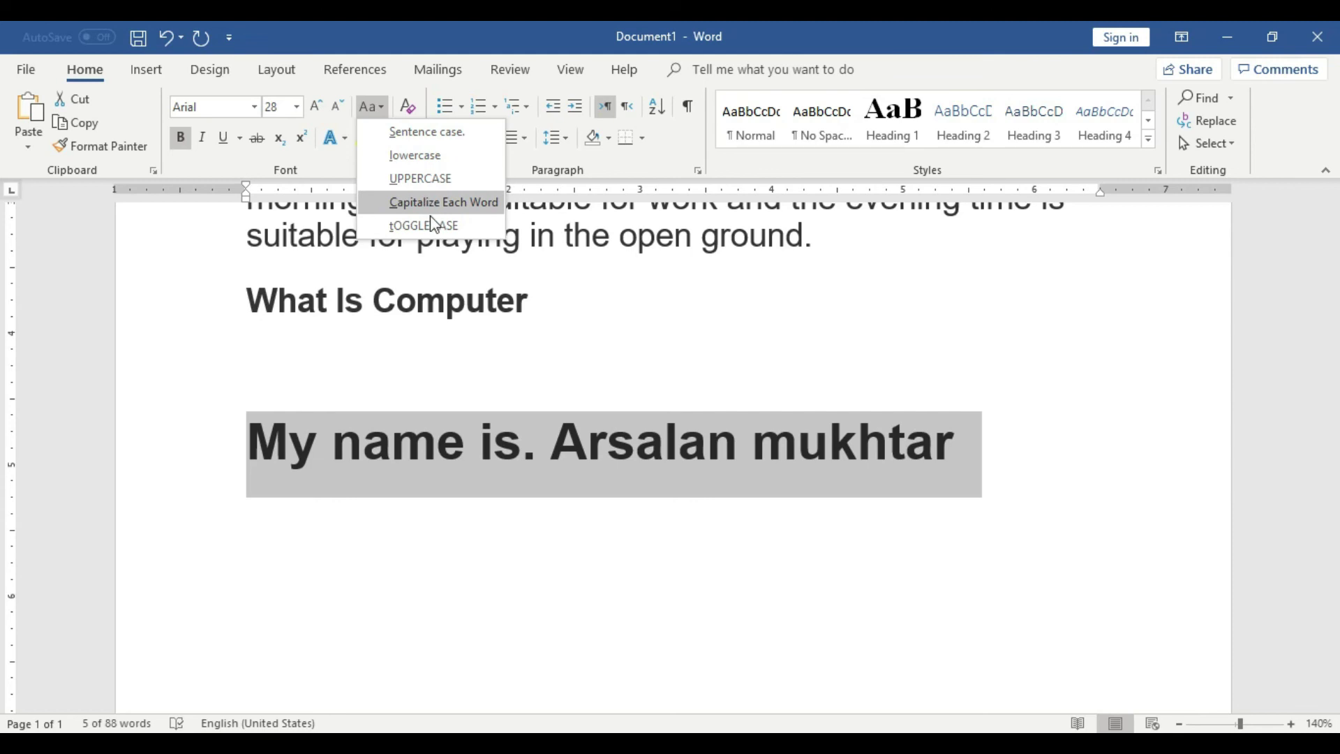
click(772, 493)
Step: Centre the name line on the page
click(976, 464)
click(164, 425)
click(466, 138)
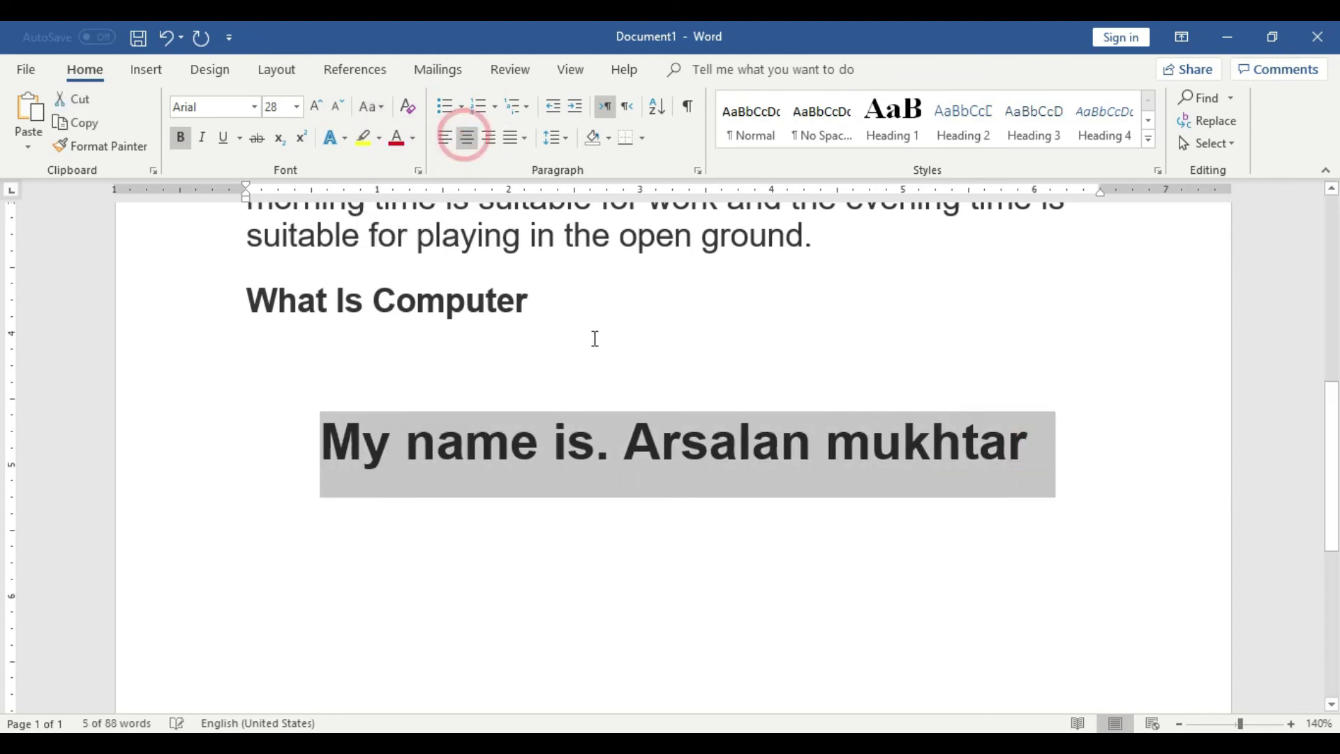
click(466, 475)
drag(323, 440, 438, 450)
Step: Highlight the M of 'My', n of 'name' and i of 'is' in yellow
click(363, 137)
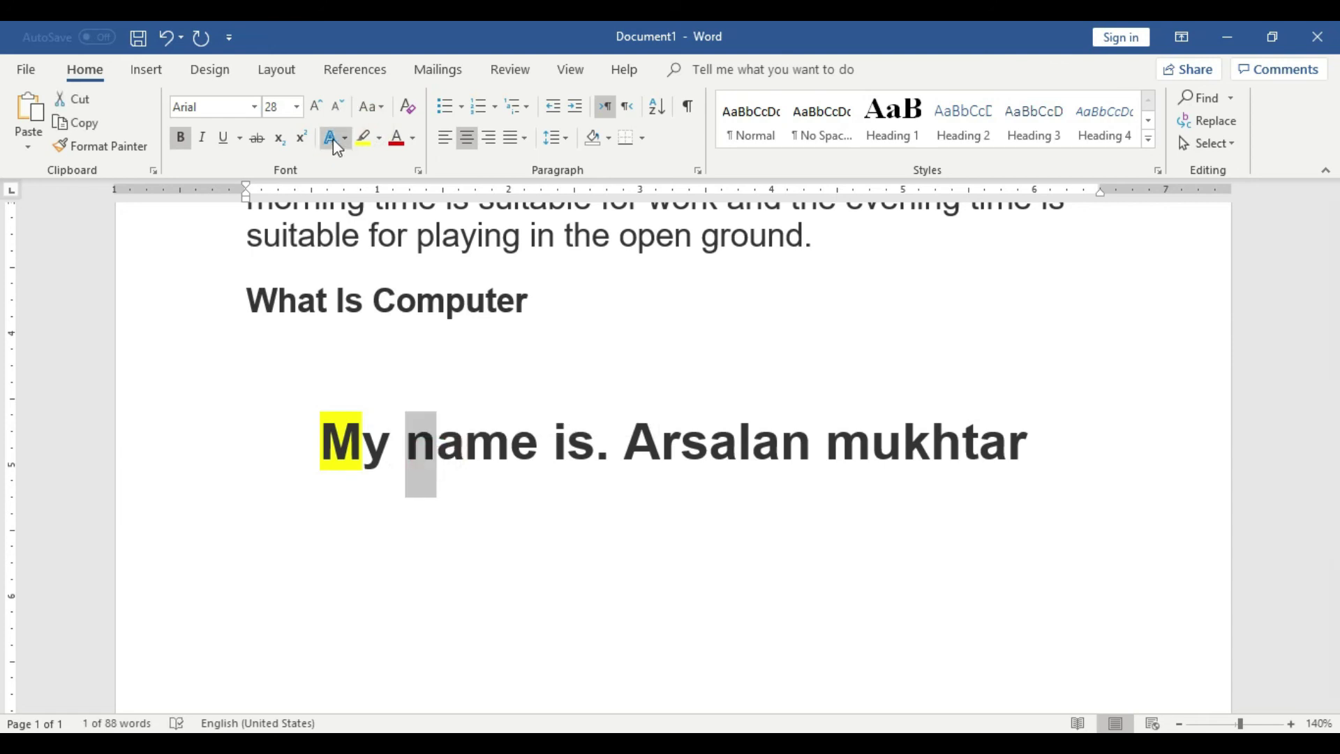
click(363, 137)
click(566, 438)
drag(567, 440, 555, 442)
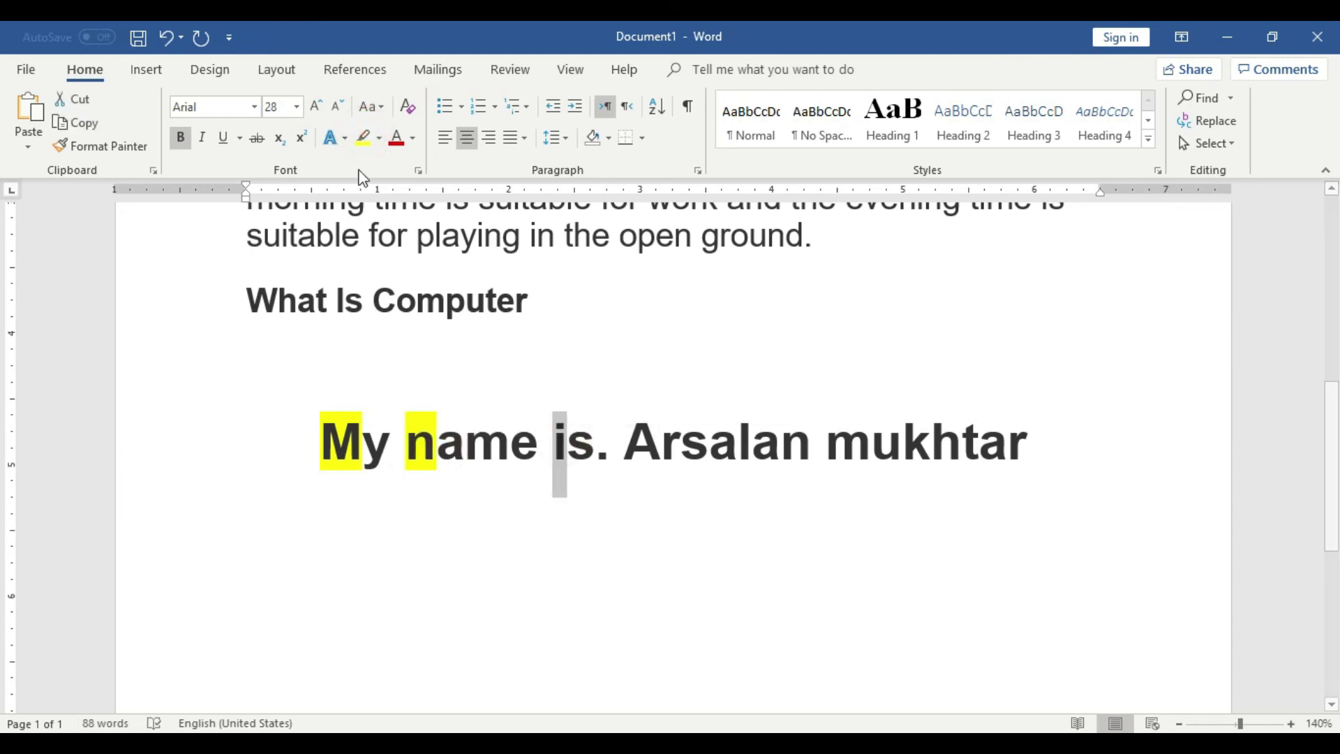
click(363, 138)
Step: Highlight the first letters of both name words in yellow
drag(660, 441, 625, 443)
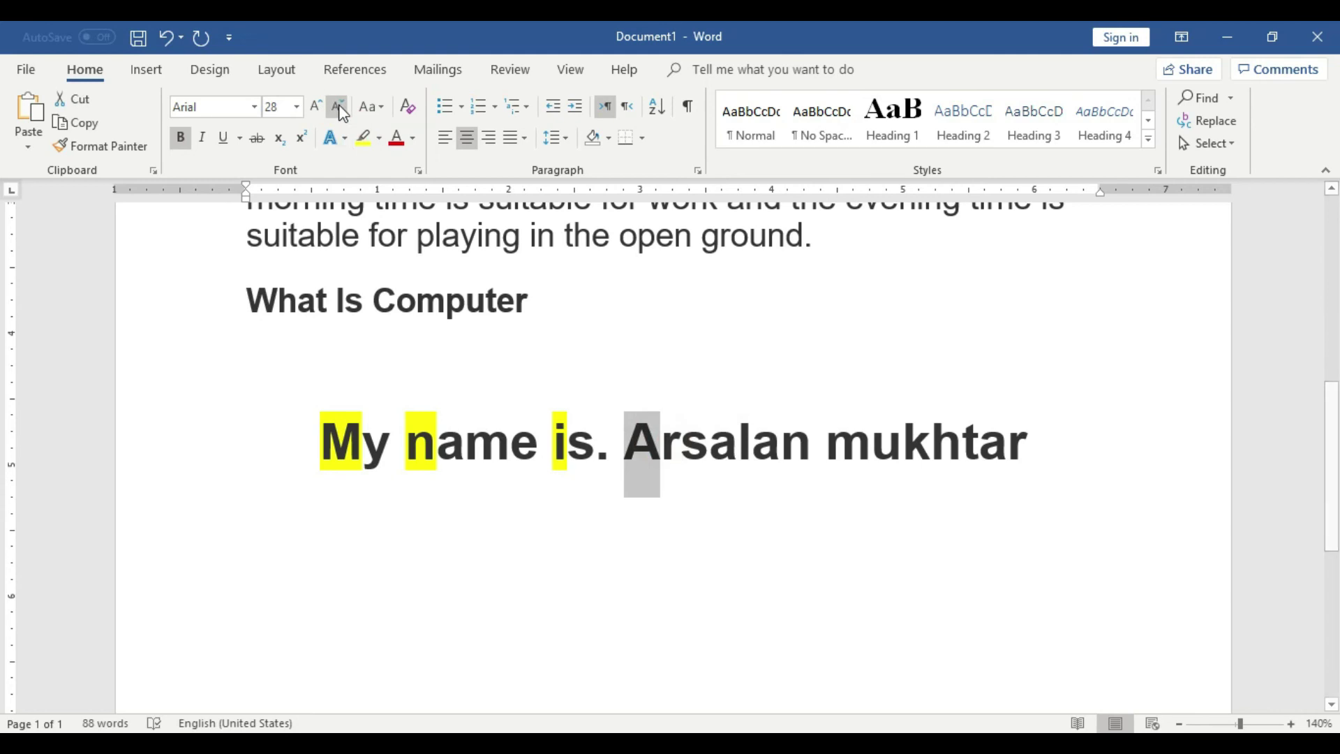
click(363, 138)
click(850, 478)
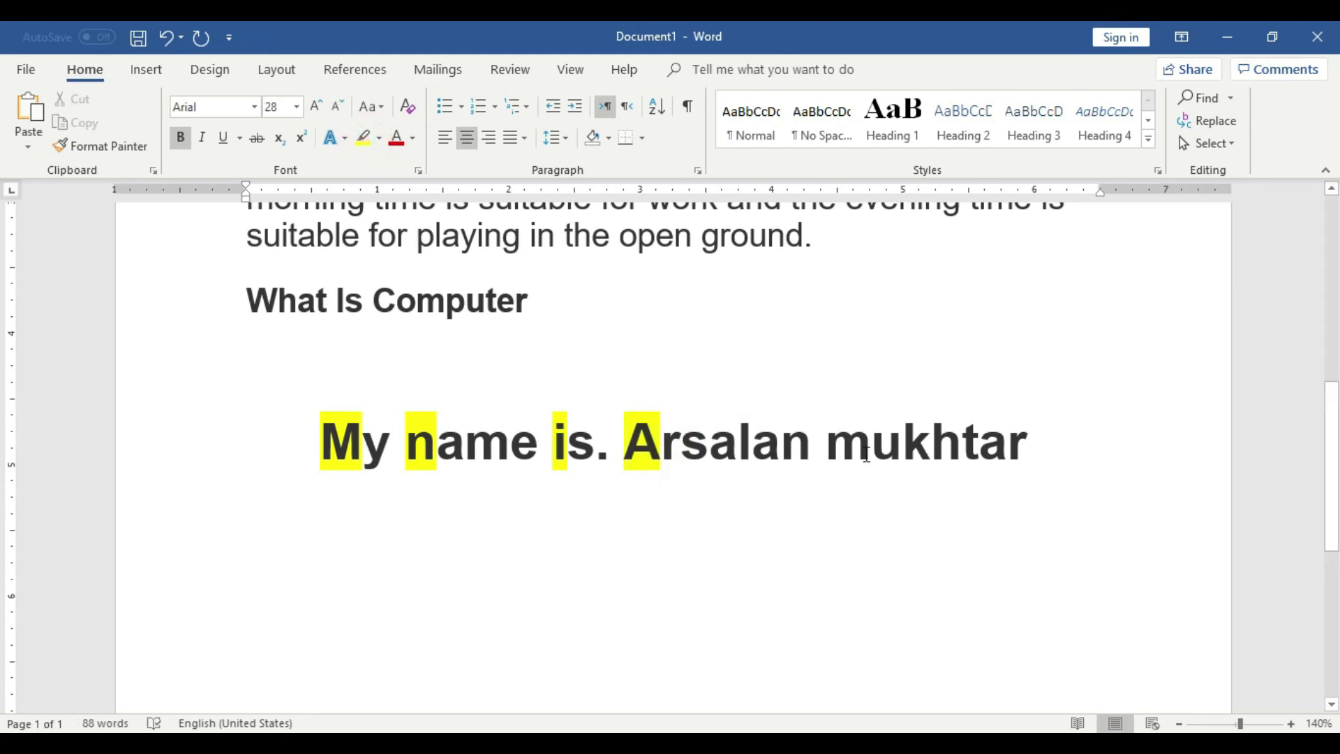
double_click(853, 472)
drag(872, 450, 825, 450)
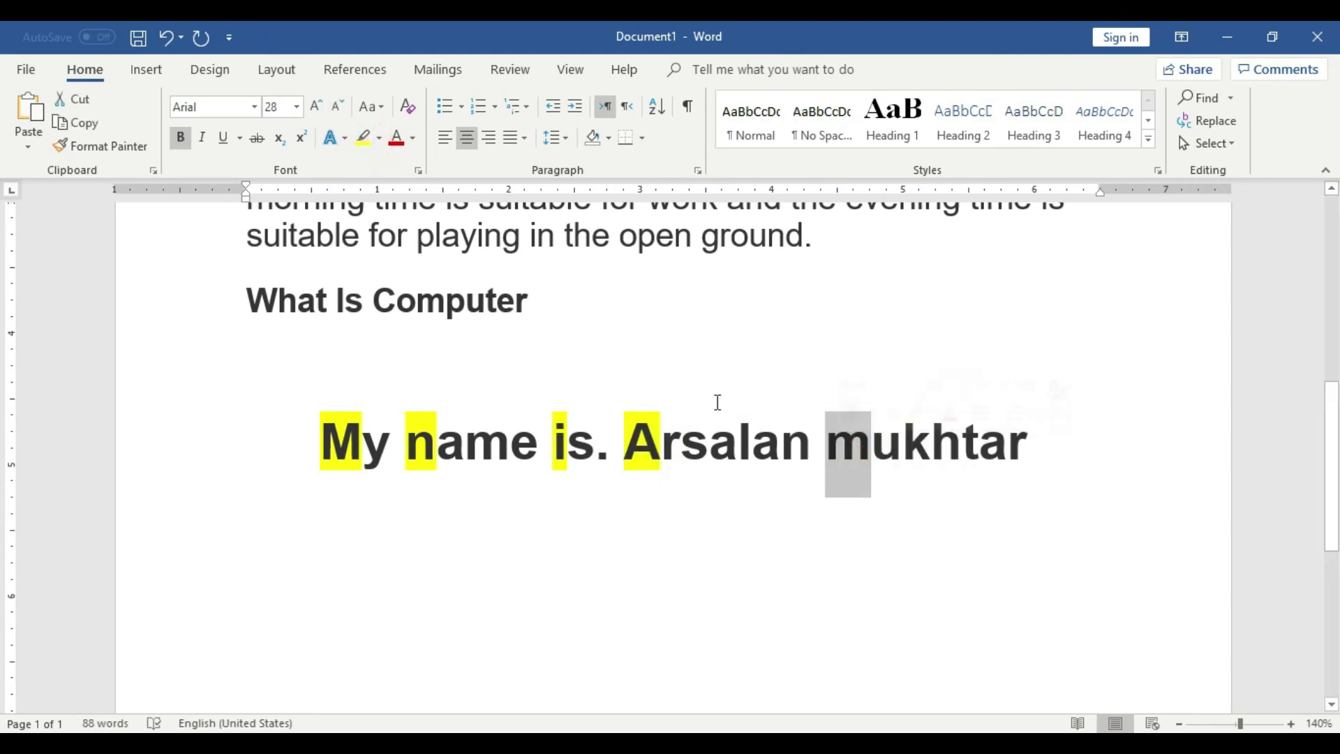
click(375, 139)
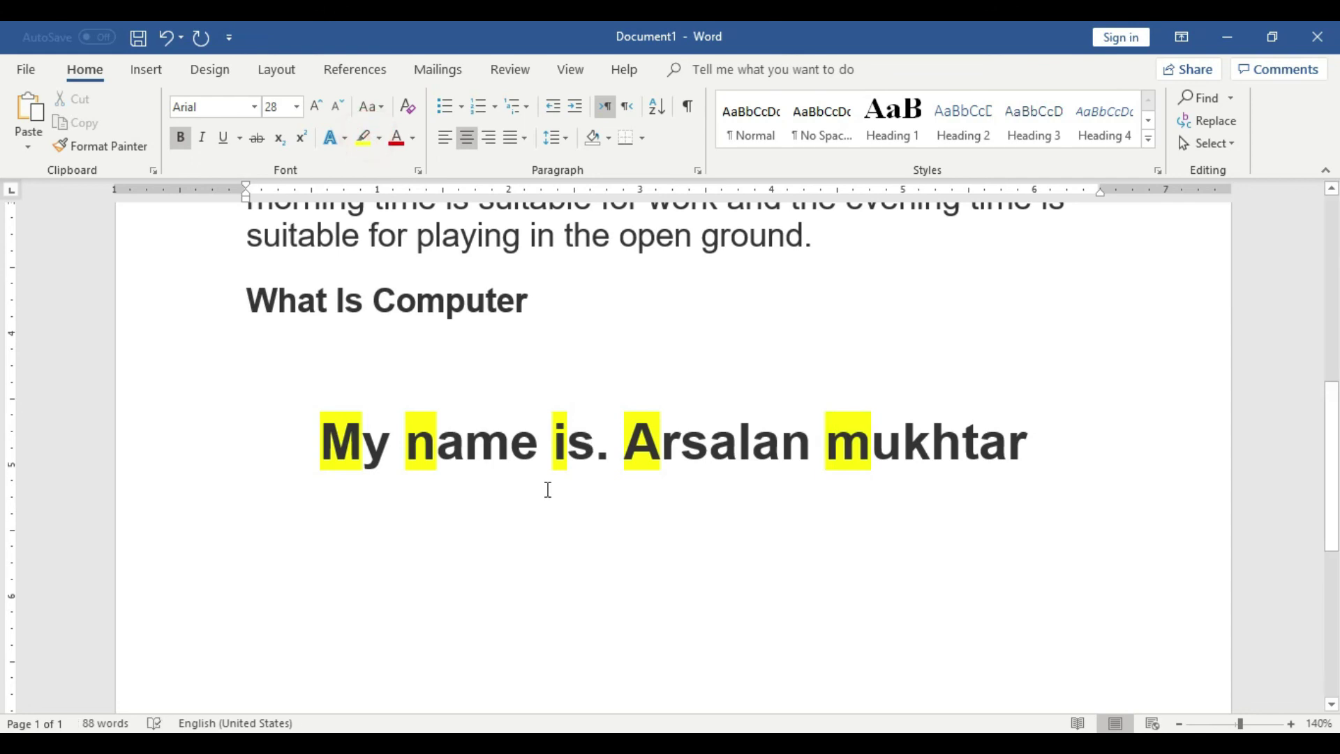
click(331, 442)
drag(402, 442, 1051, 453)
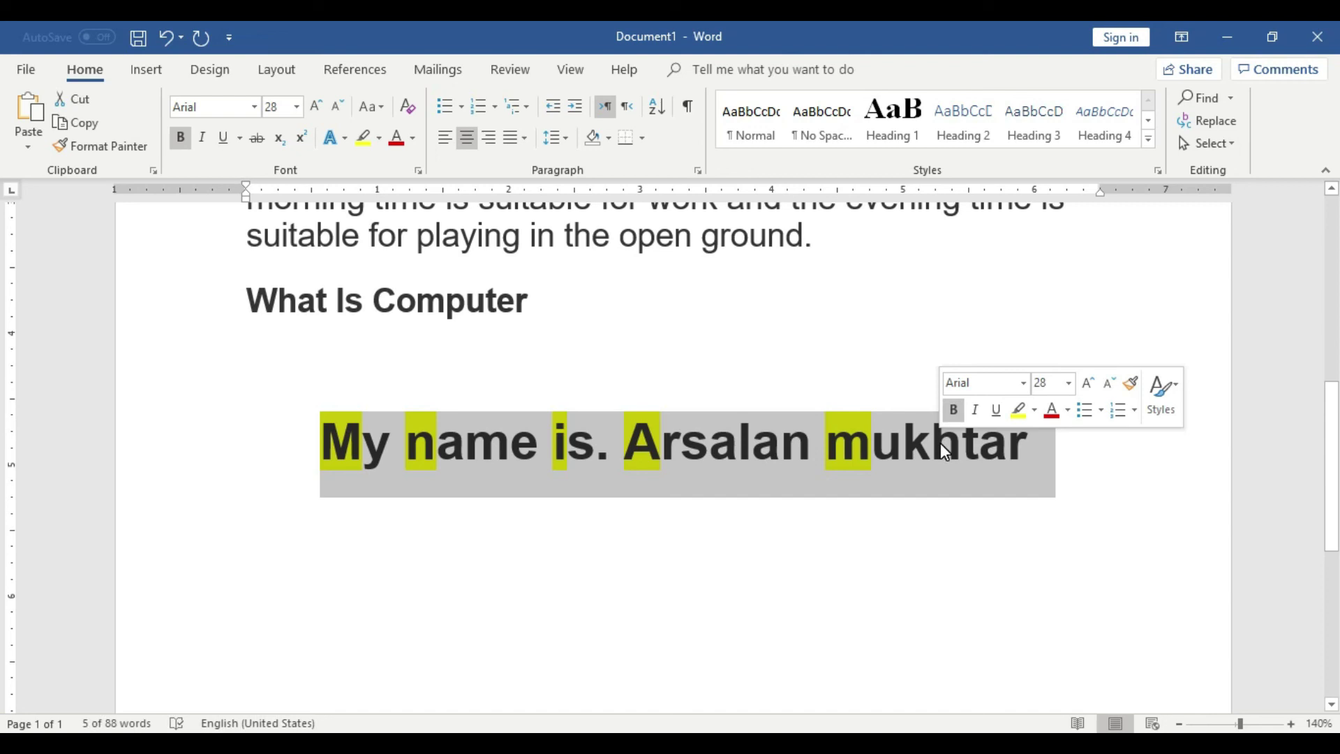
Step: Apply tOGGLE cASE to the whole name line
drag(960, 447, 349, 444)
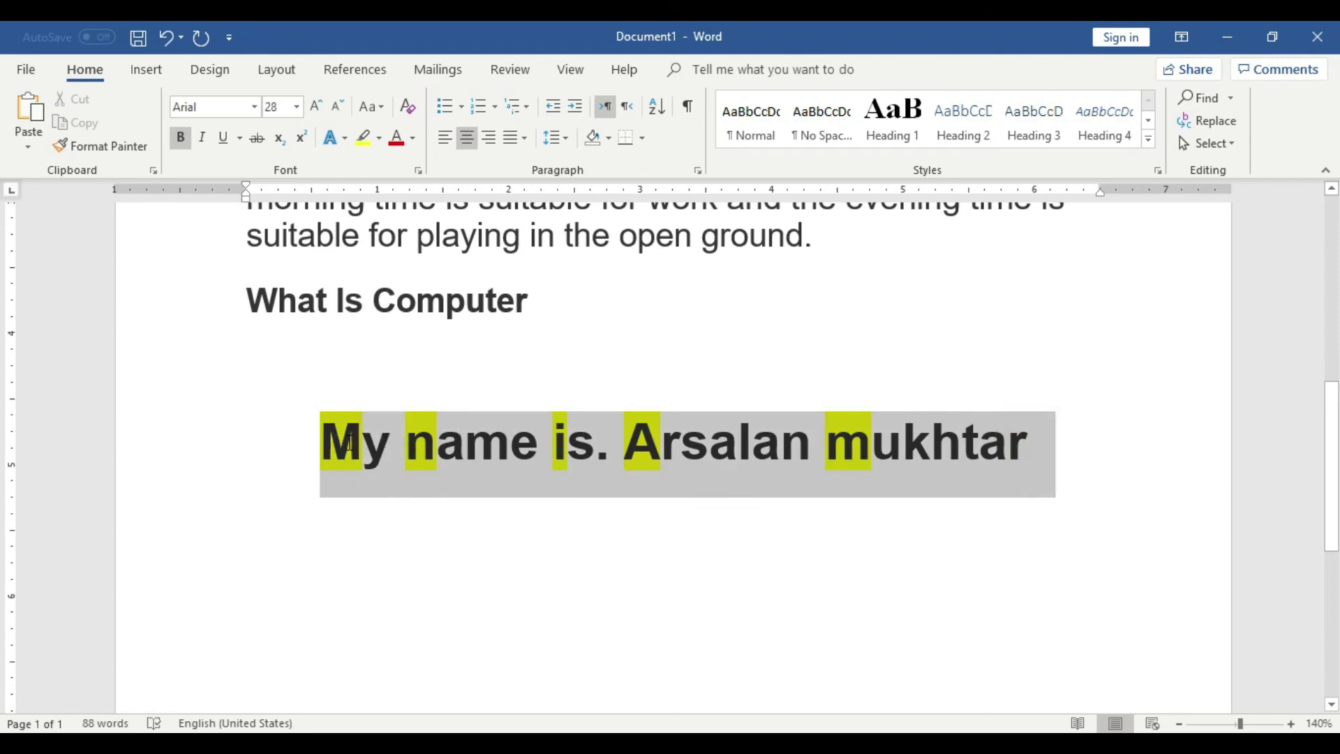
click(382, 111)
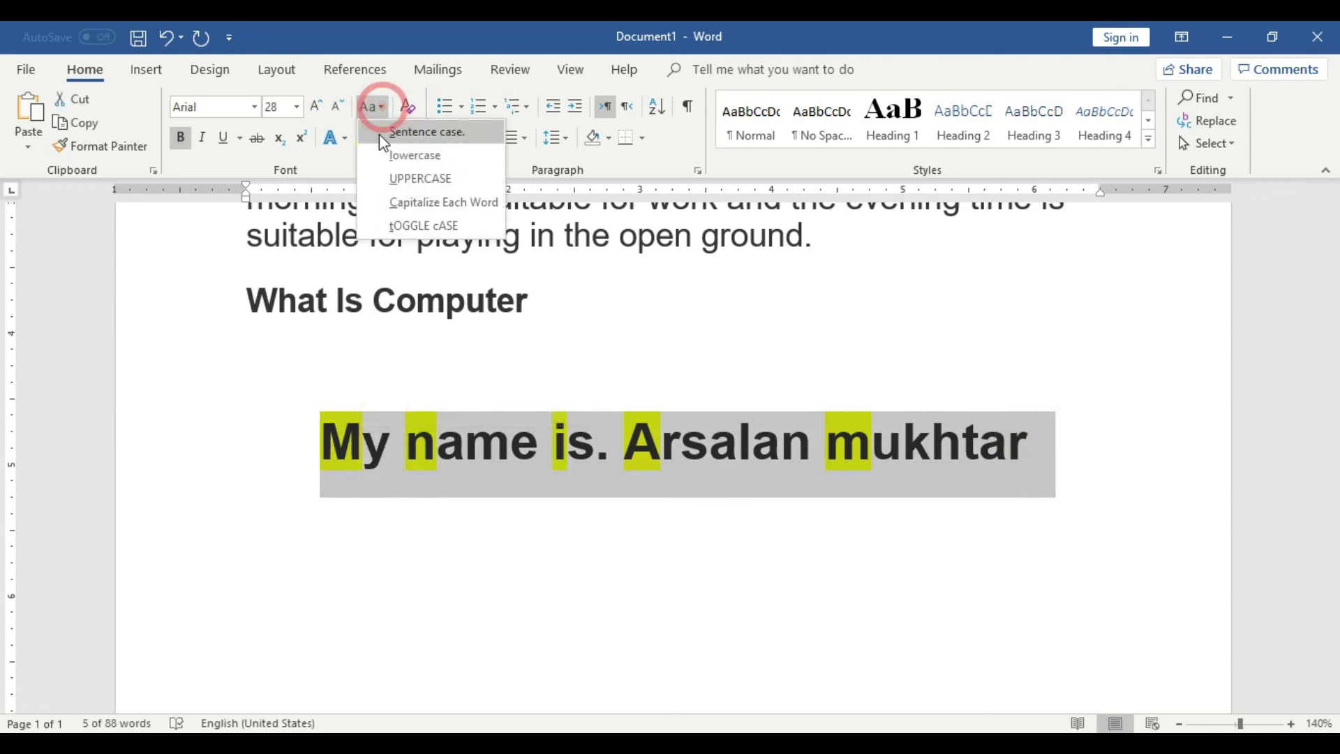
click(429, 228)
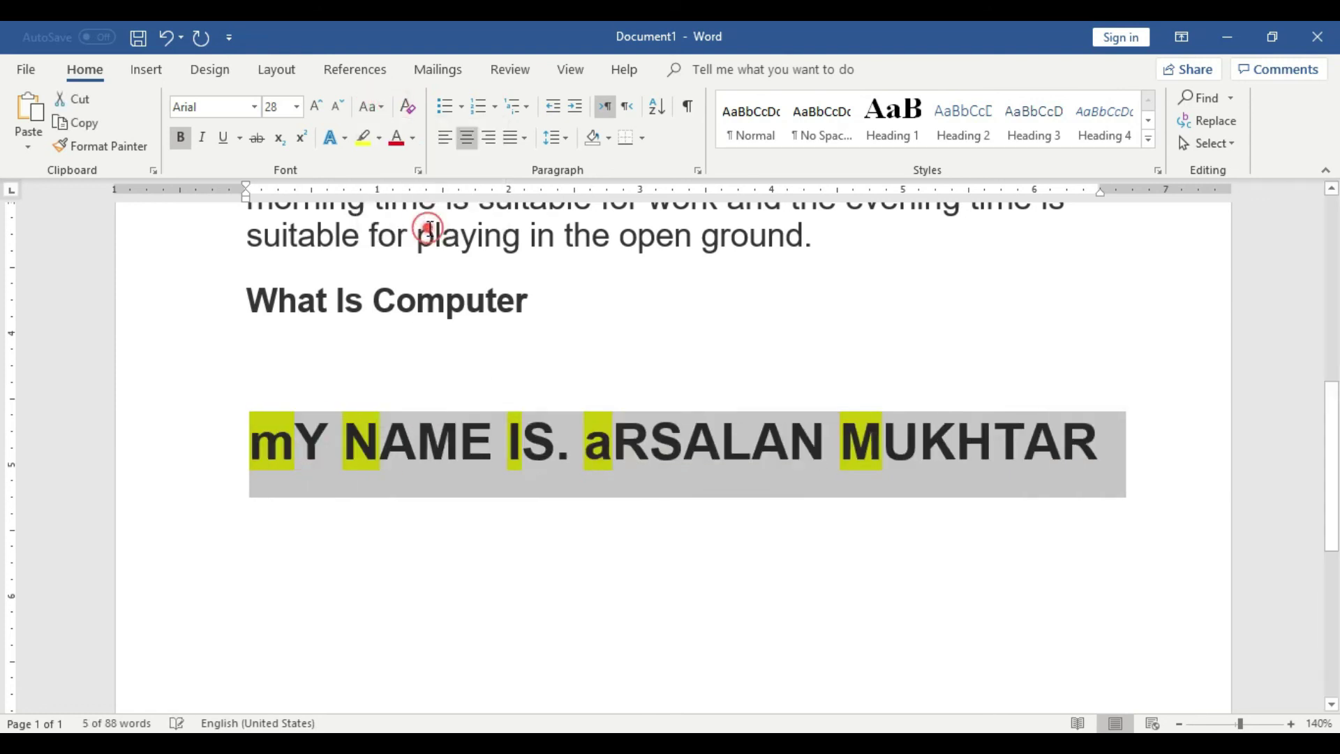
click(557, 548)
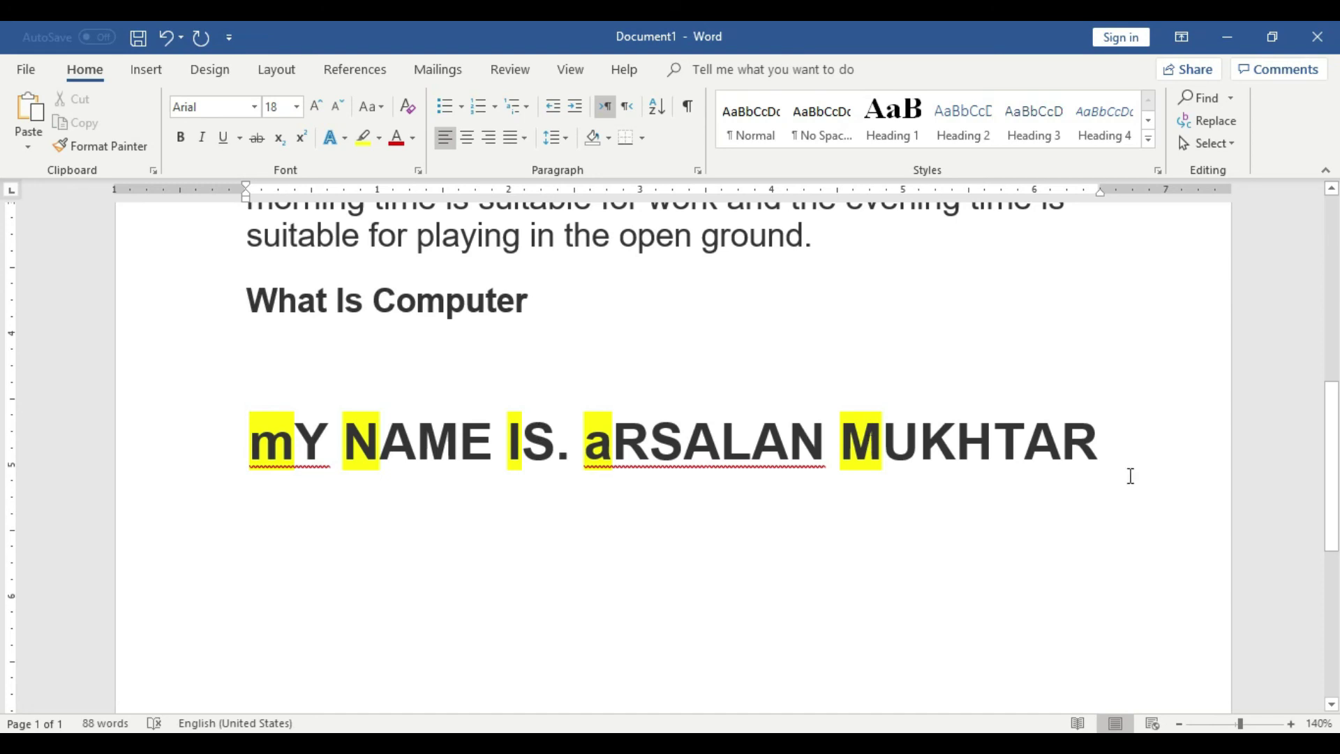
Step: Add a 'Pakistan' line below and toggle its case to 'pAKISTAN'
click(1130, 445)
key(Return)
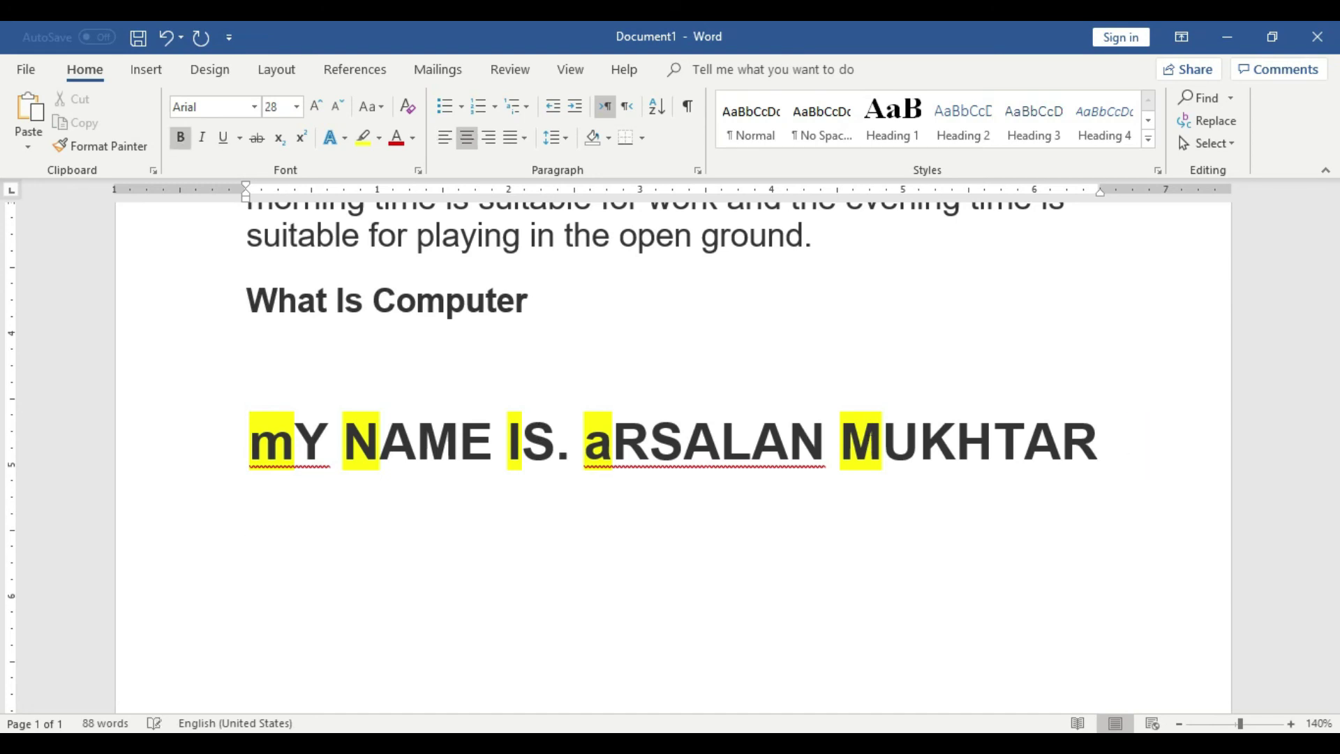
scroll(1132, 446, down, 1)
text(P)
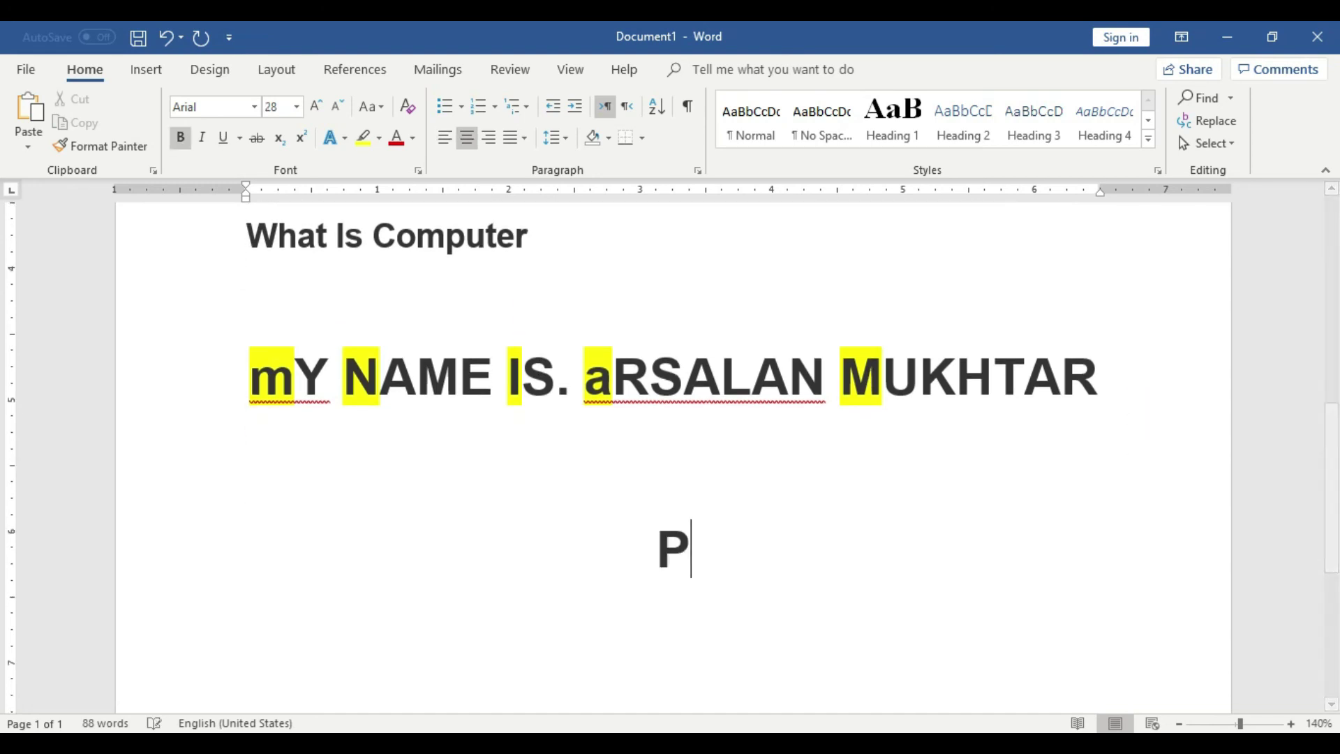
text(akistan)
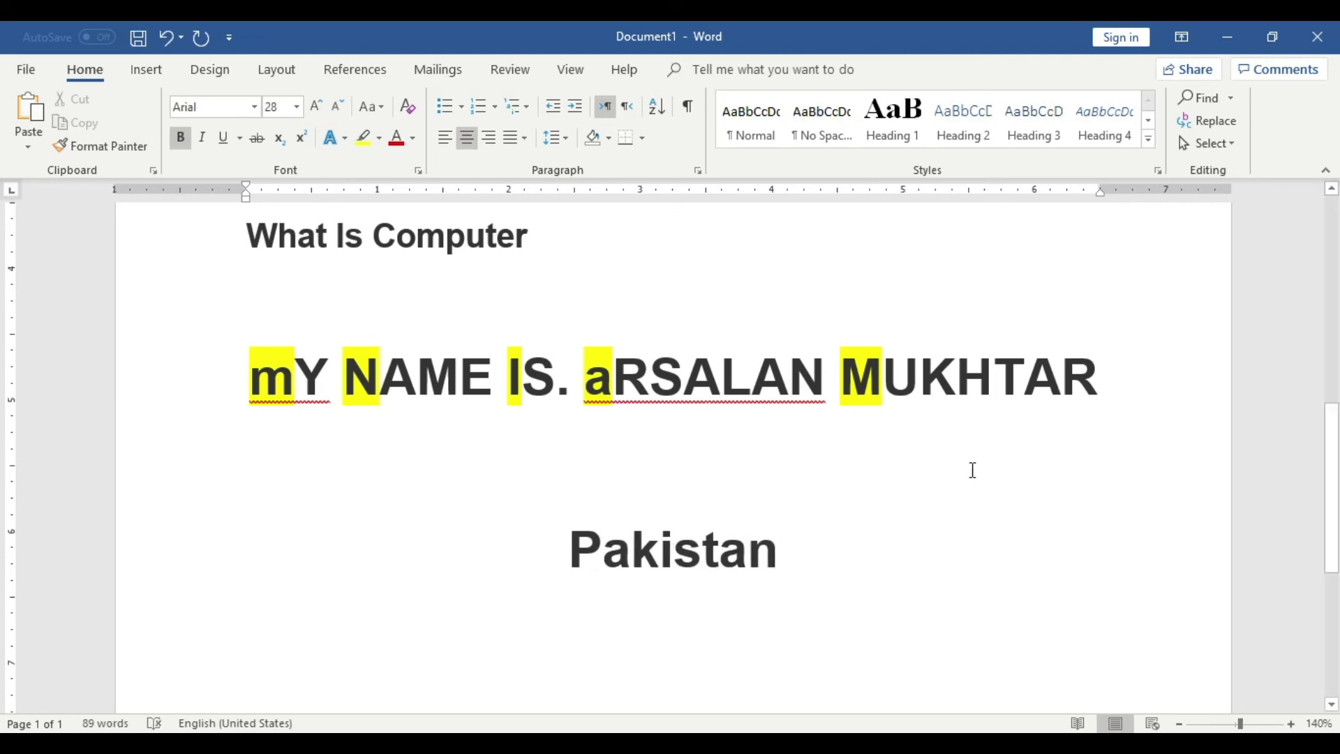
drag(569, 548, 592, 557)
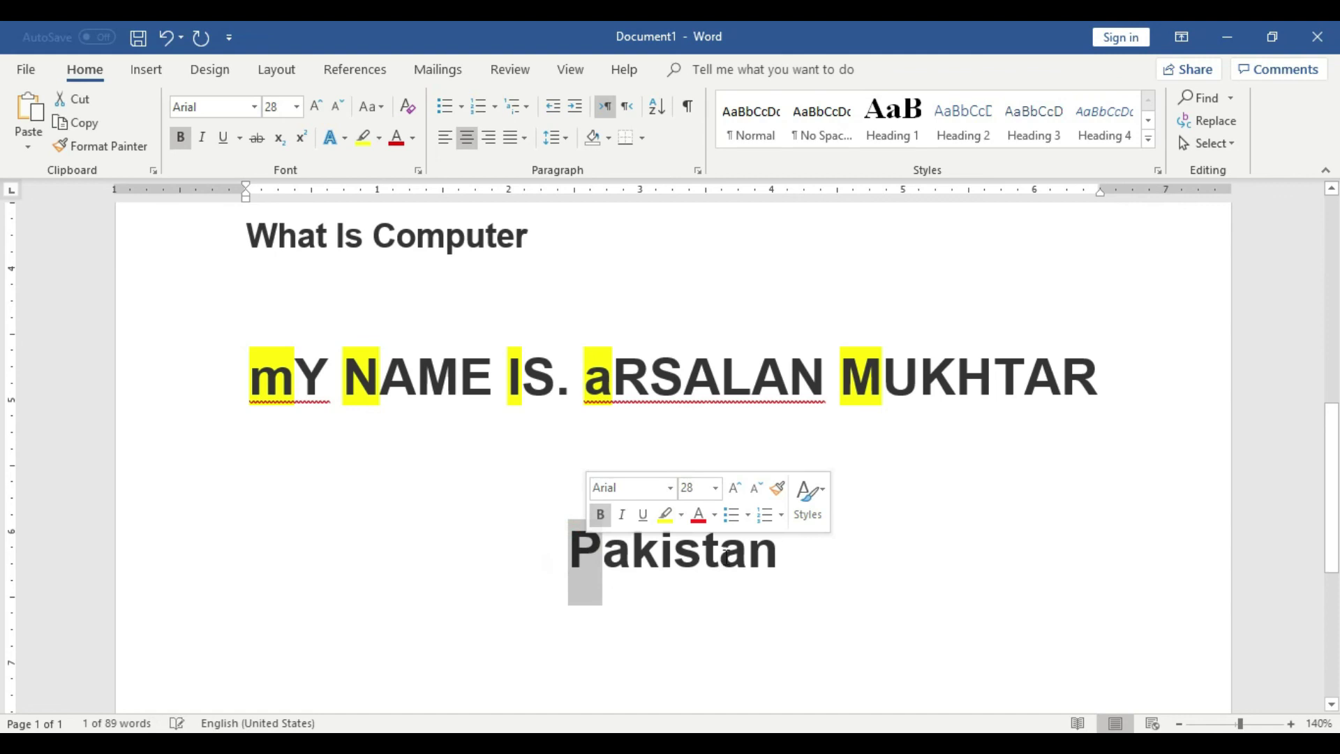
drag(785, 556, 617, 553)
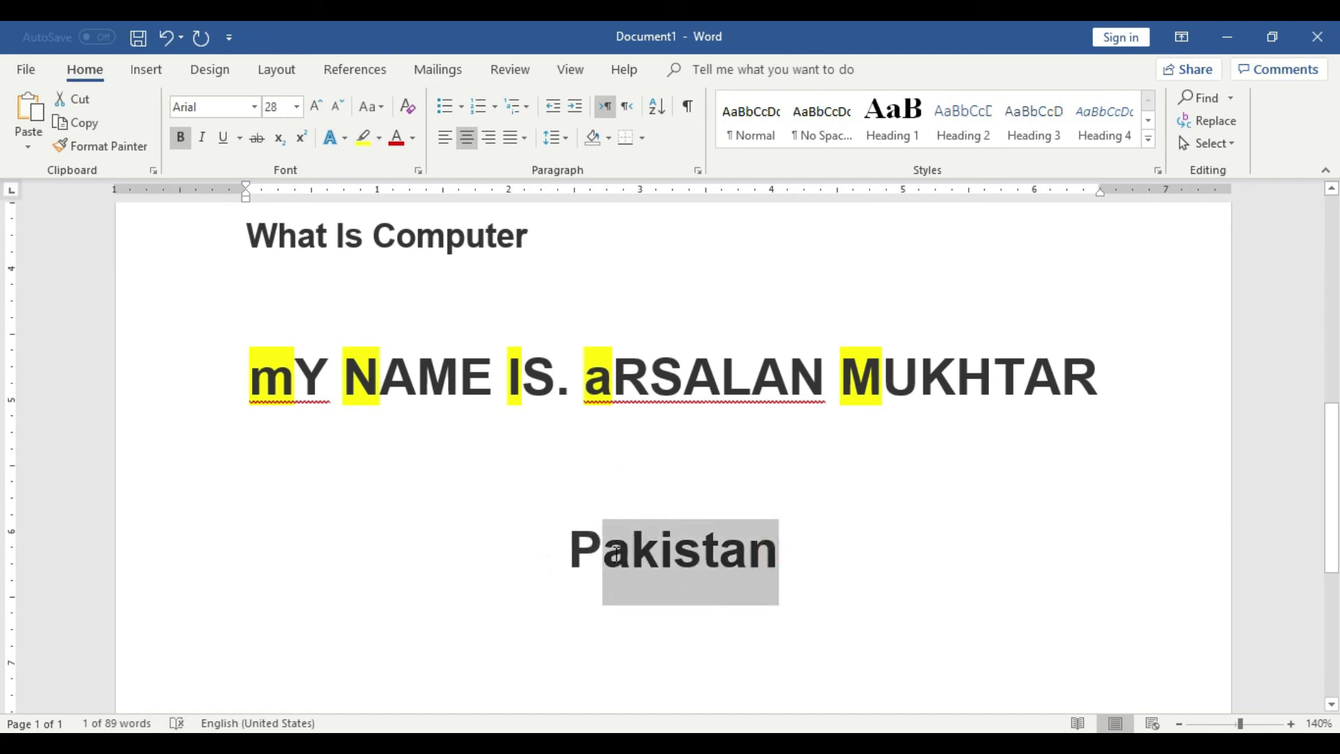
drag(748, 554, 547, 541)
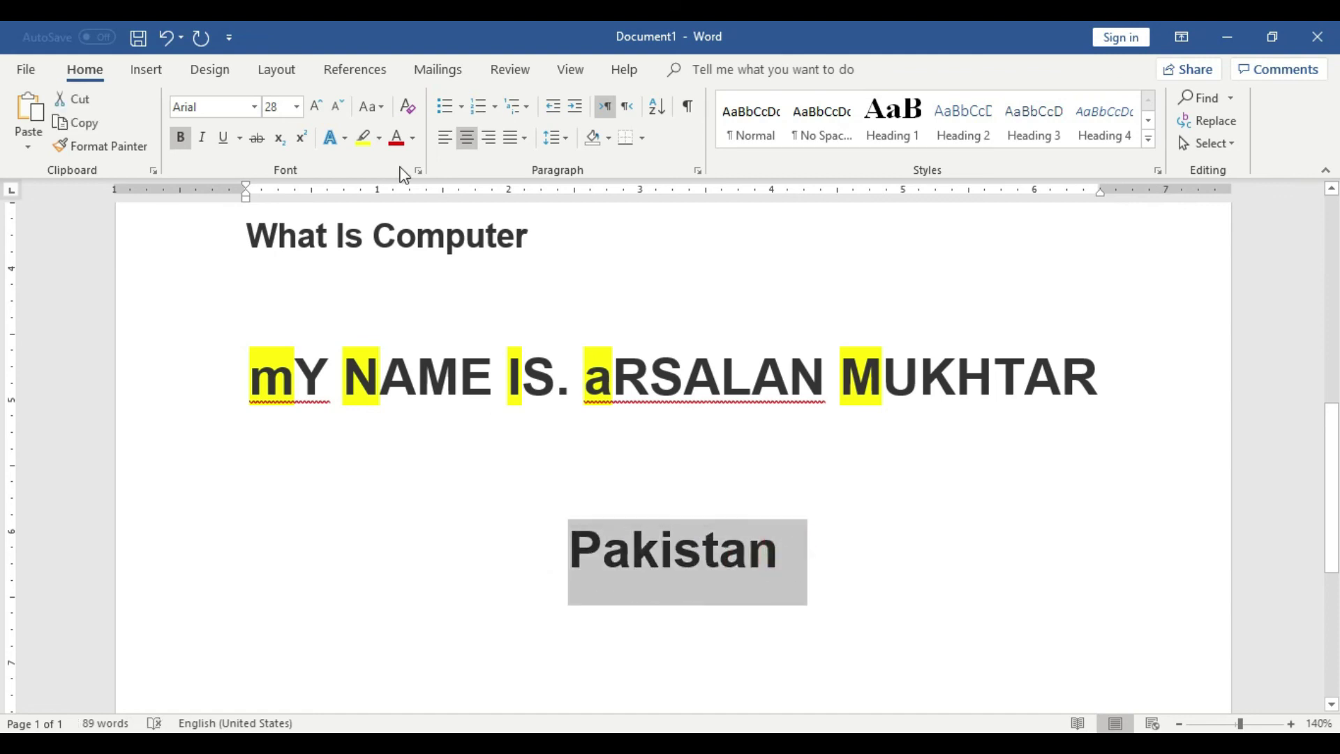
click(375, 106)
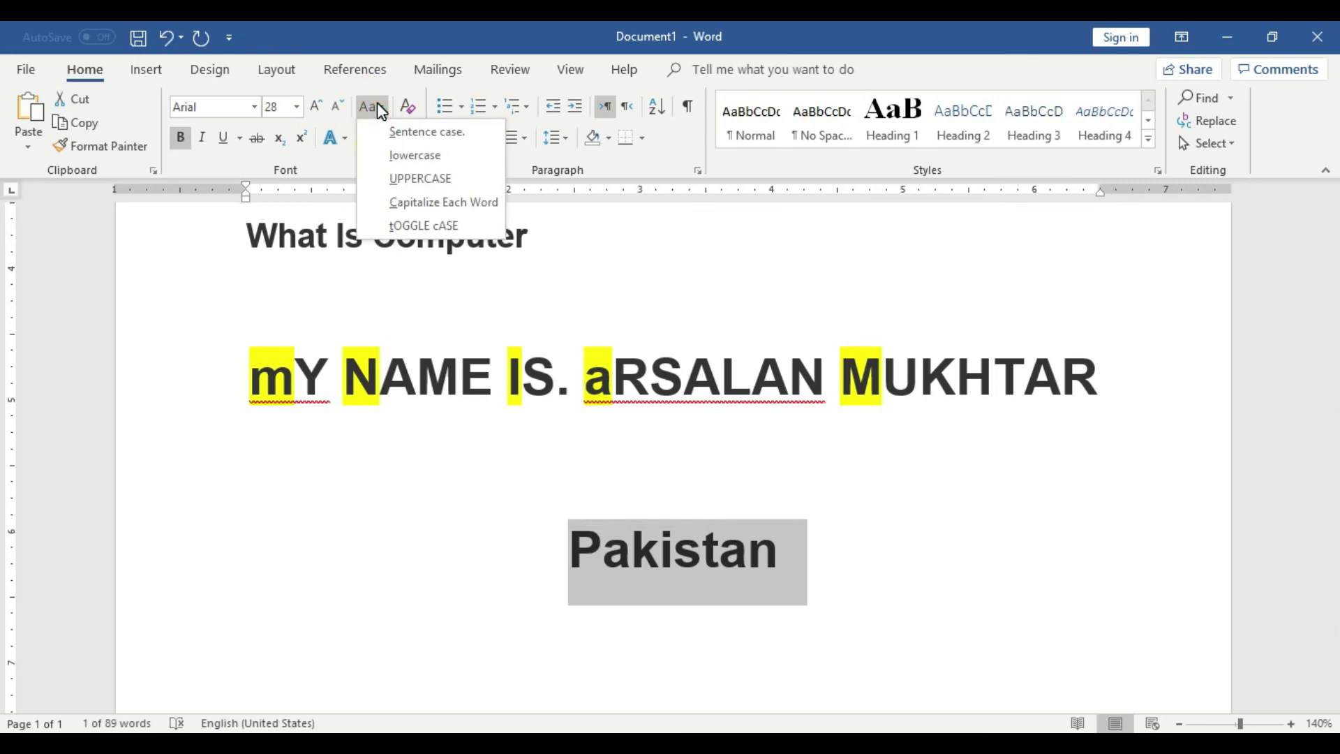
click(464, 222)
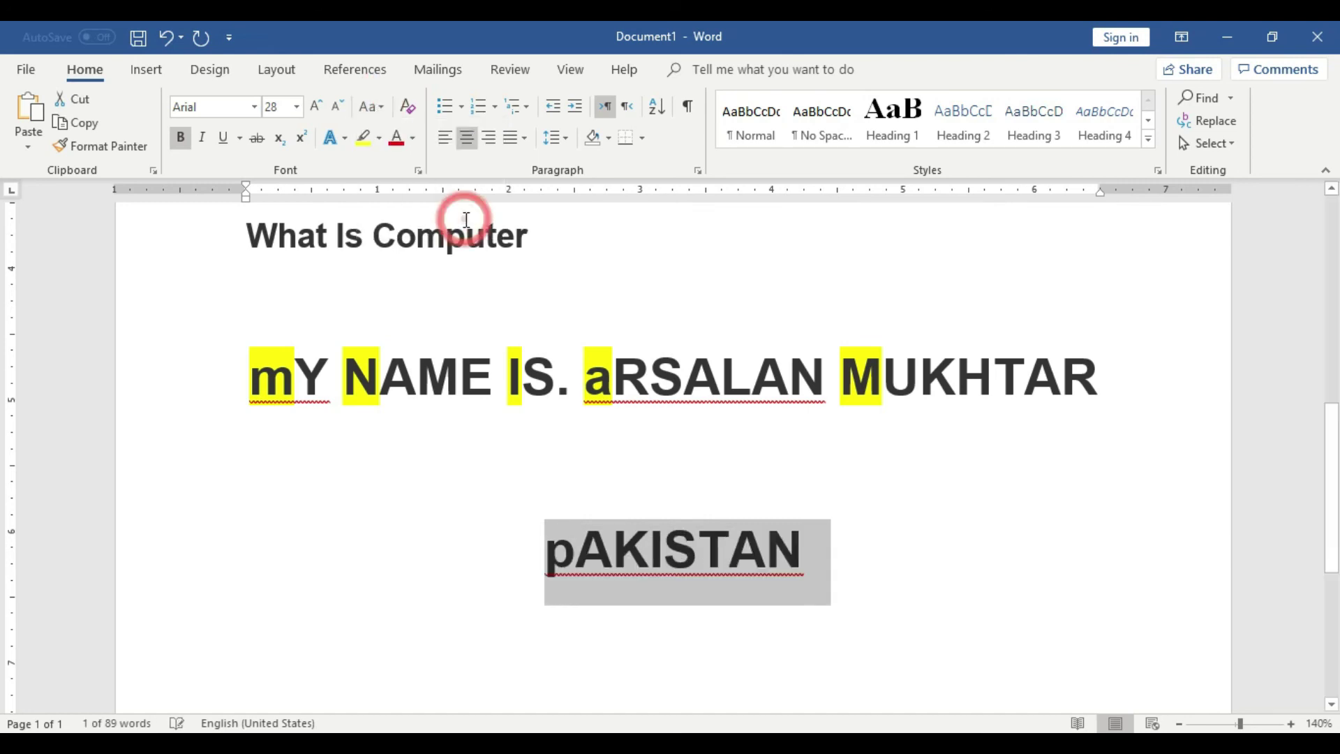
click(859, 565)
scroll(862, 567, up, 5)
scroll(861, 567, up, 3)
scroll(861, 567, down, 4)
drag(812, 529, 262, 440)
drag(789, 572, 264, 443)
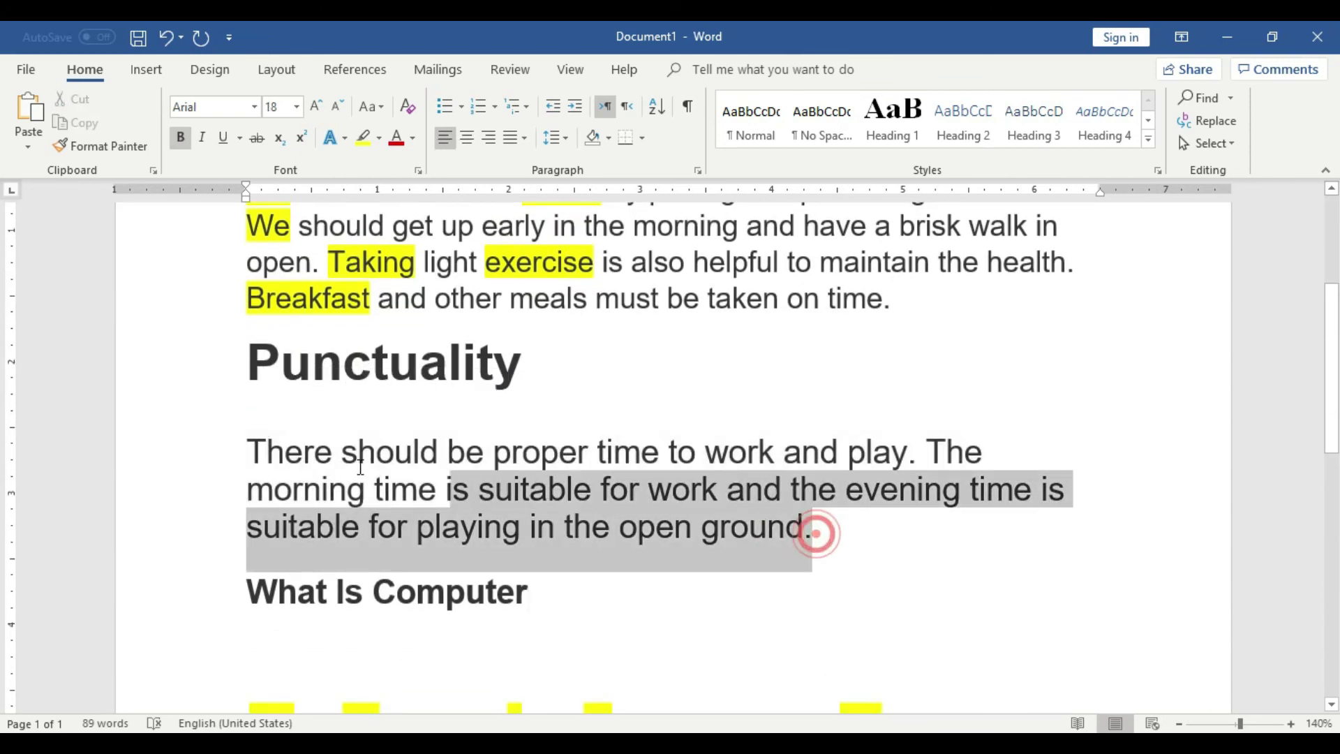
click(372, 106)
click(427, 227)
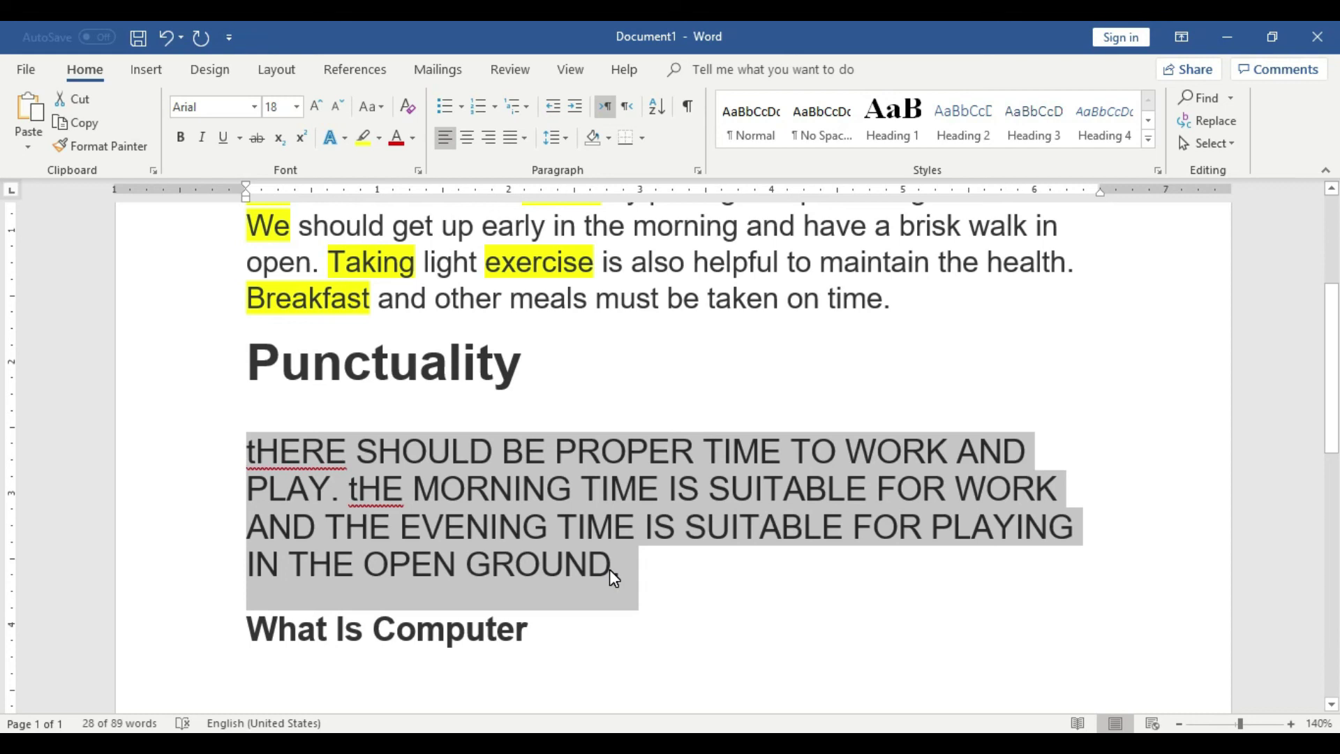
key(ctrl+z)
click(814, 536)
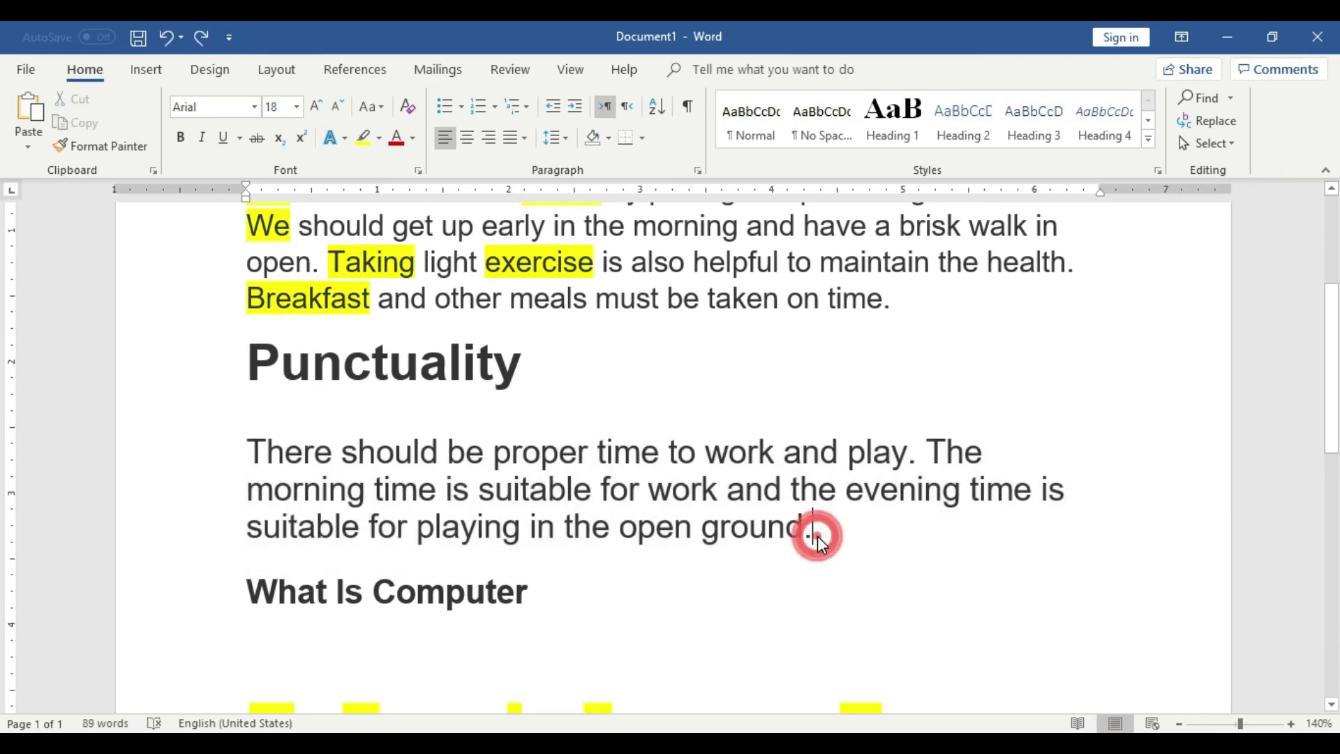
scroll(813, 536, up, 1)
scroll(814, 536, up, 3)
scroll(814, 536, down, 6)
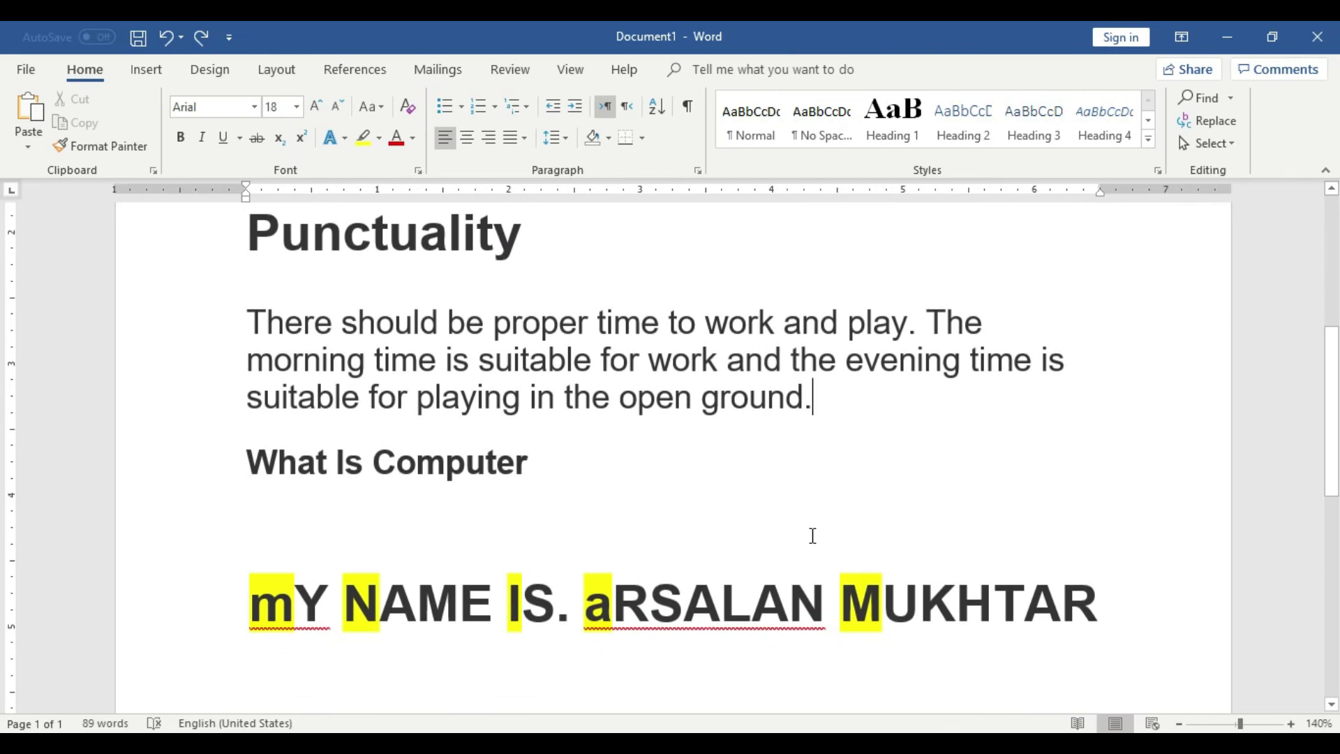
click(381, 108)
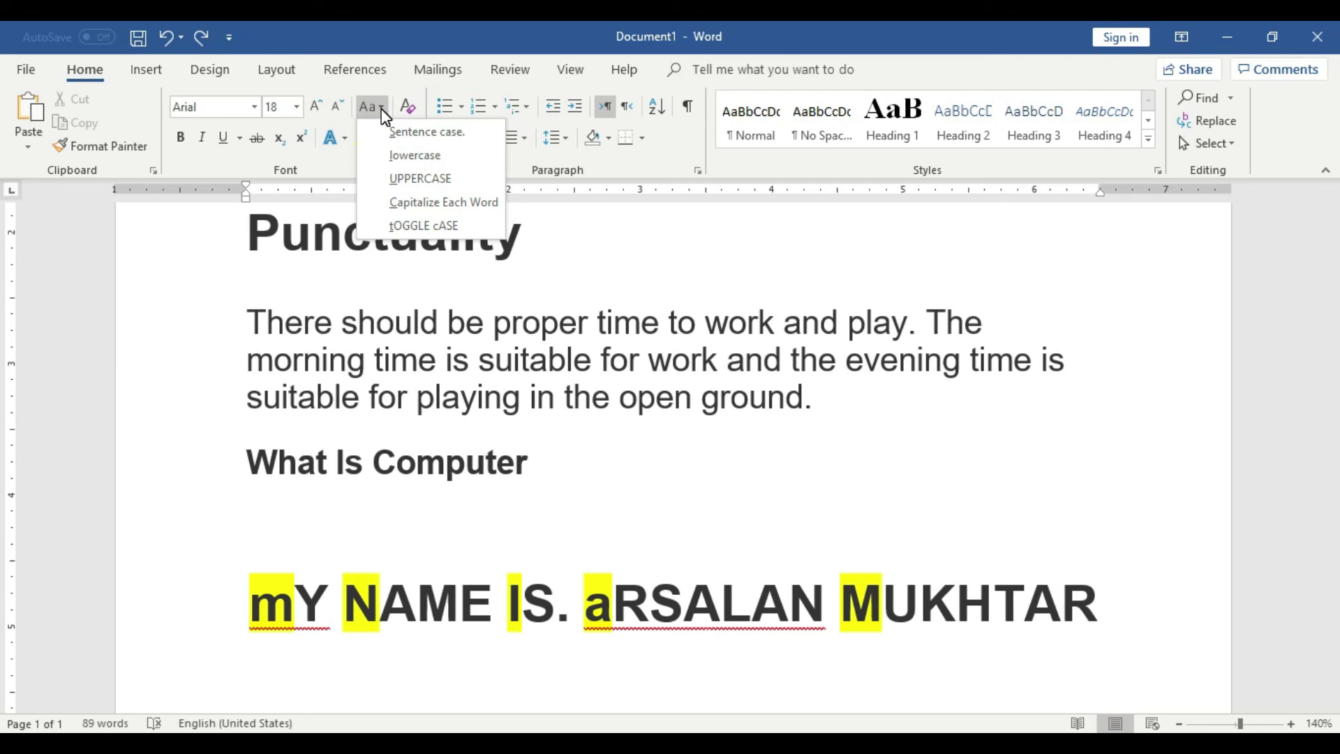
click(543, 469)
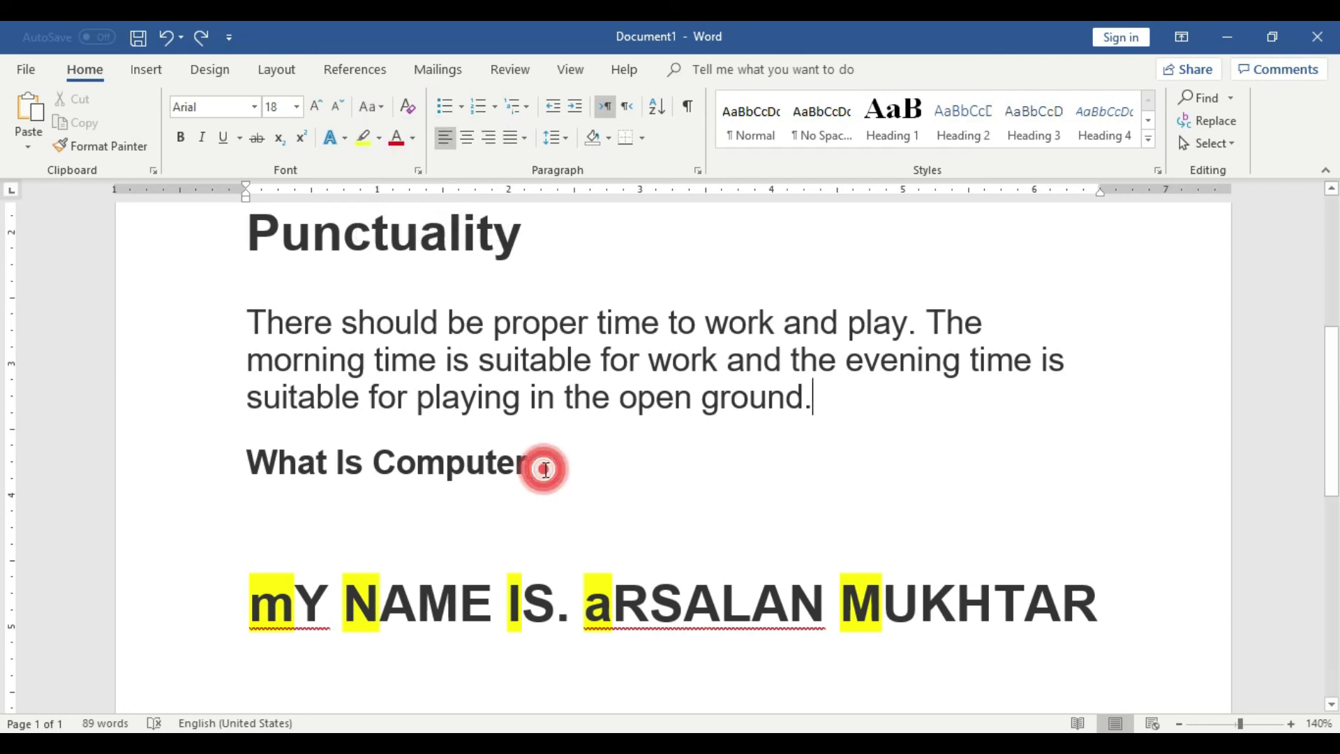
scroll(546, 470, up, 5)
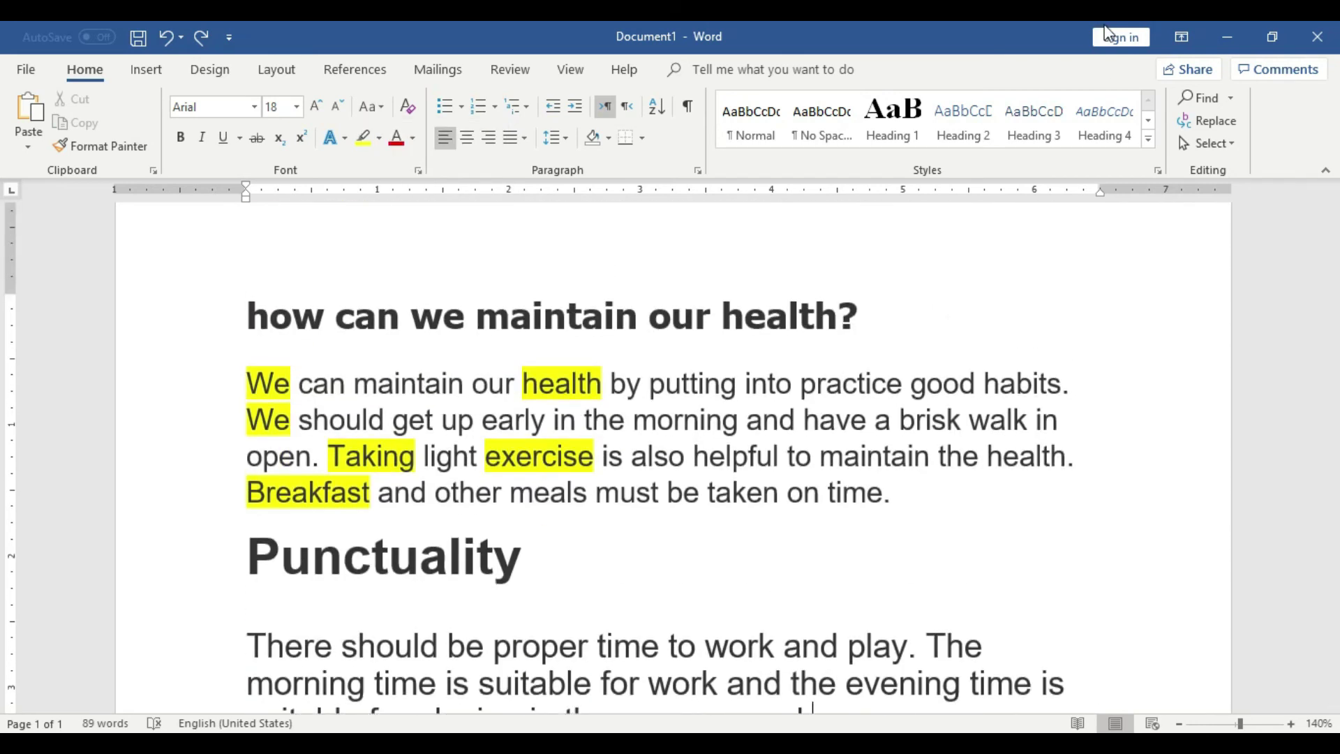
Step: Minimise the Word window to reveal the Windows desktop
click(1227, 36)
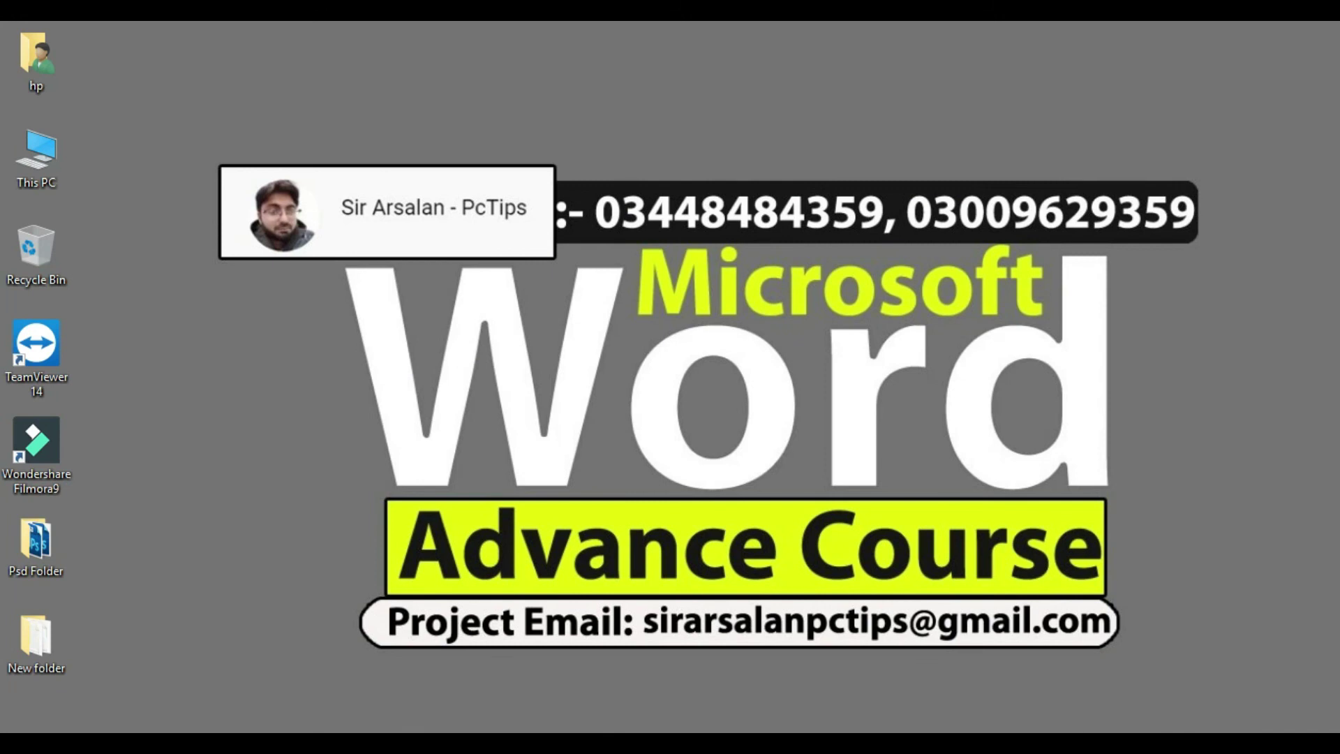